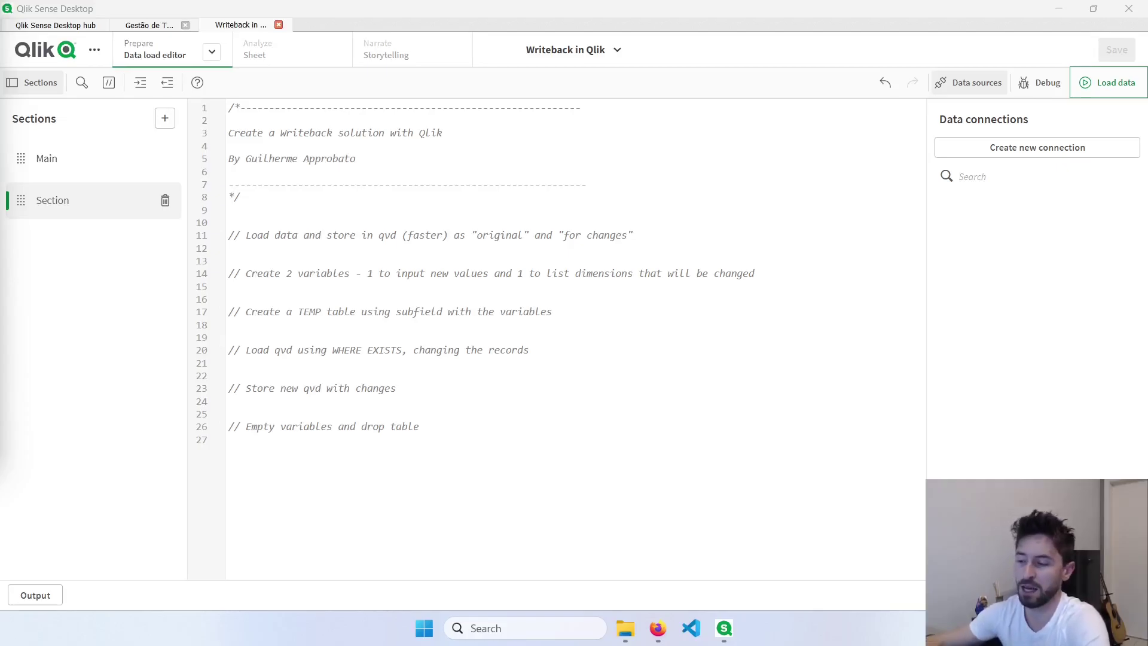
Leave the browser and bring up the Gestão de Territórios app in Qlik Sense.
left_click(658, 628)
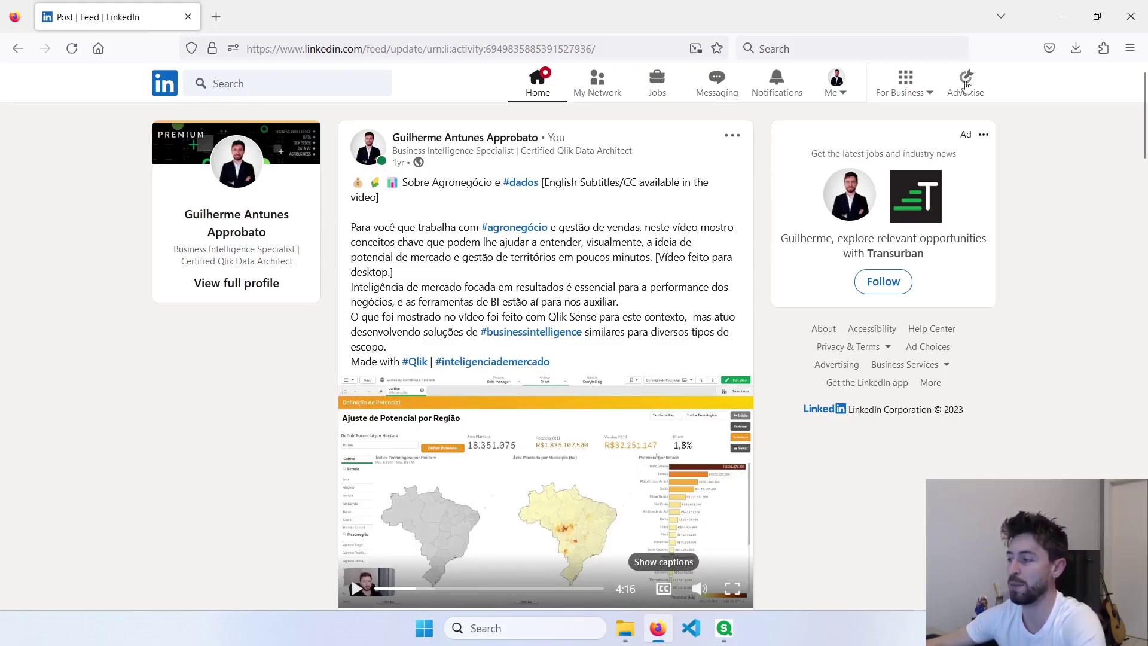
left_click(1066, 15)
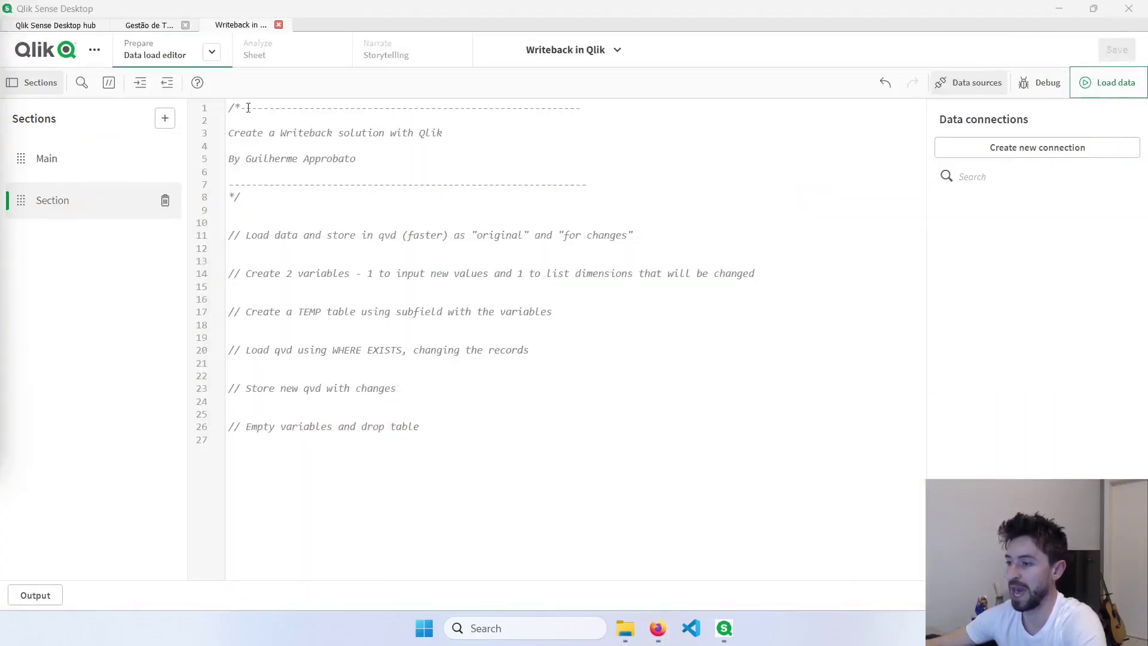
left_click(151, 25)
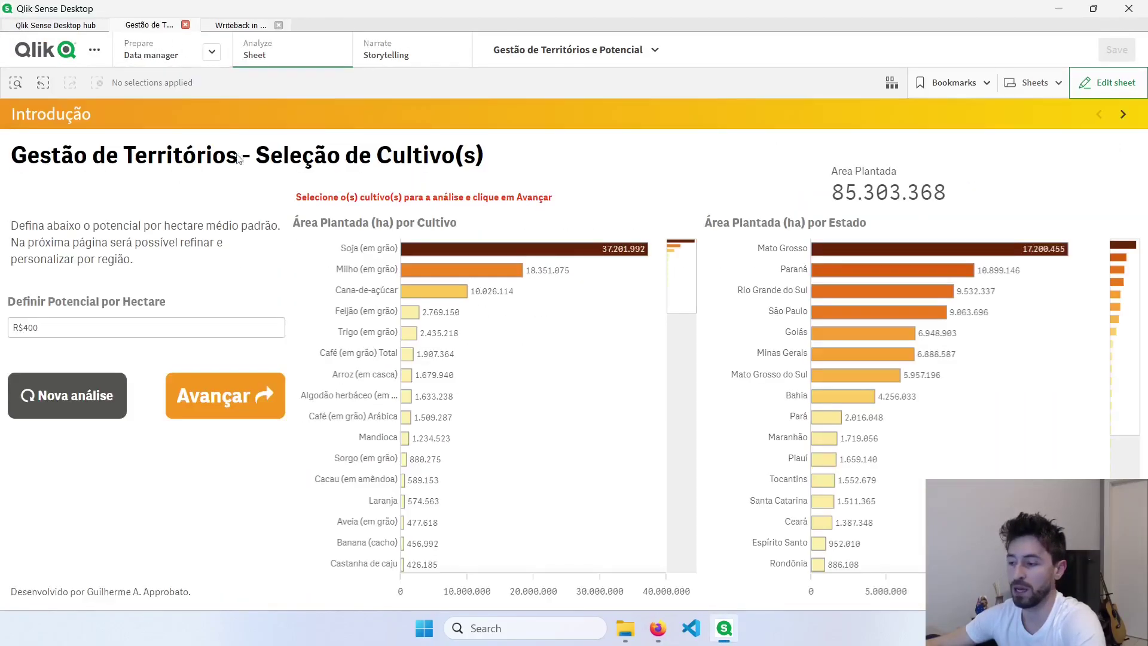
mouse_move(402, 272)
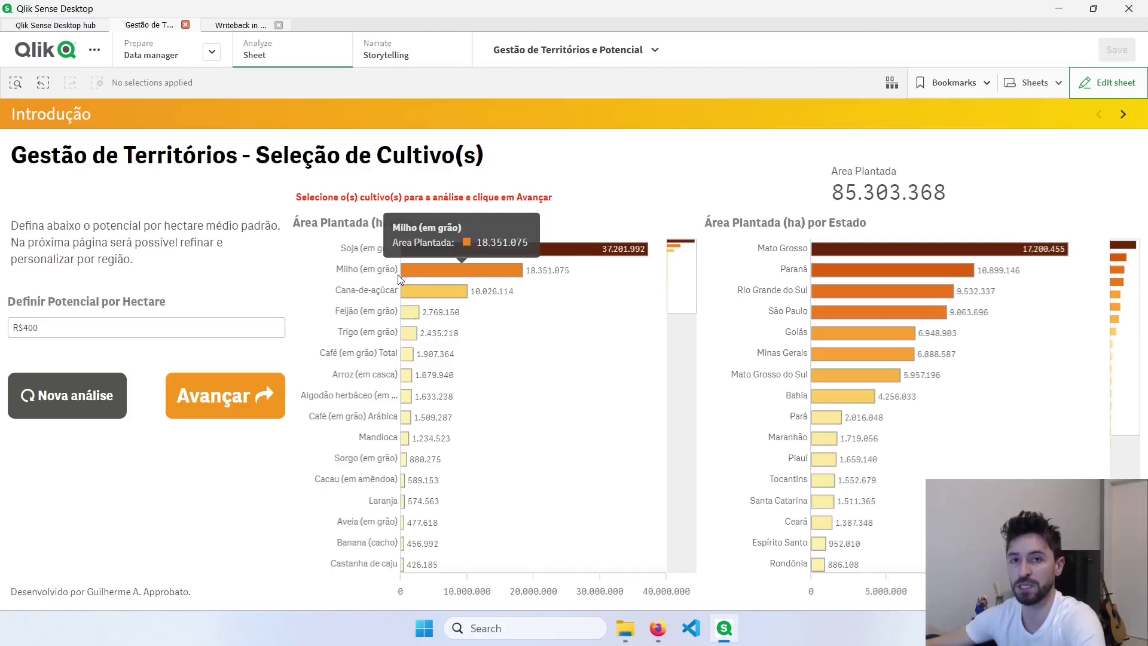
left_click(252, 30)
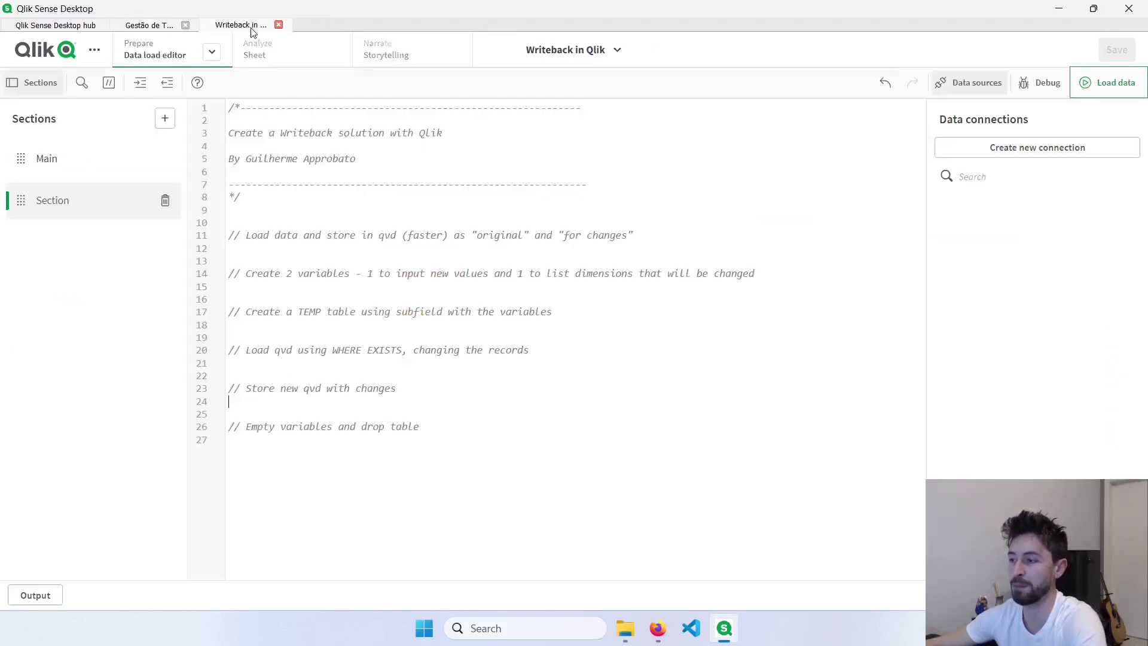
left_click(164, 25)
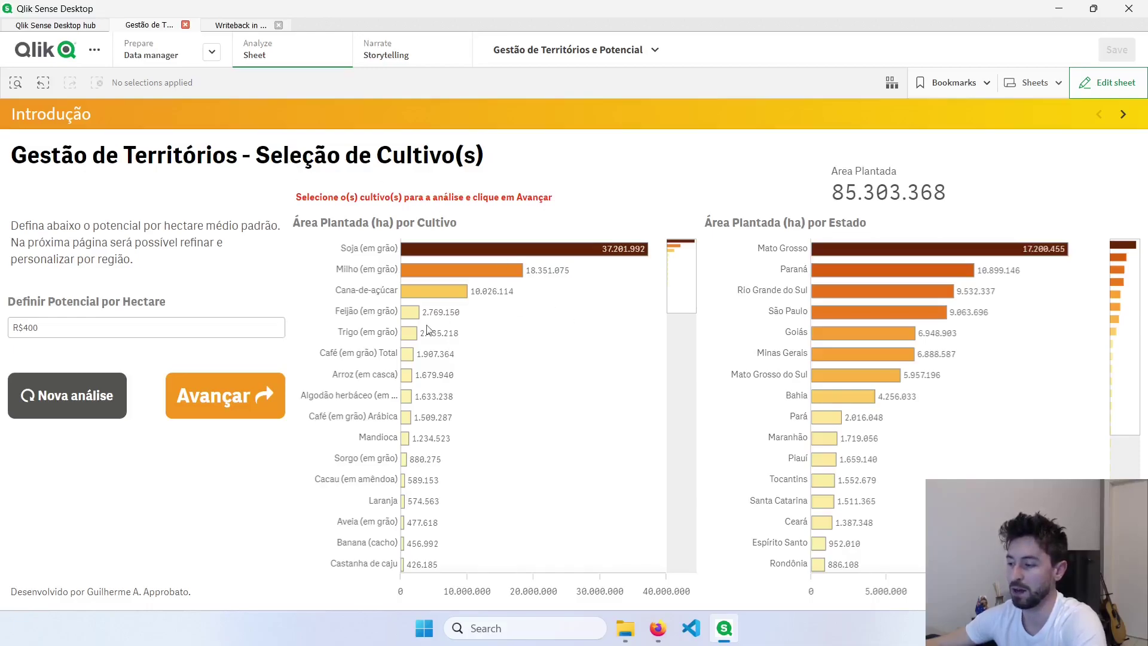
Confirm a selection of the Milho (em grão) crop and advance to Definição de Potencial.
mouse_move(408, 337)
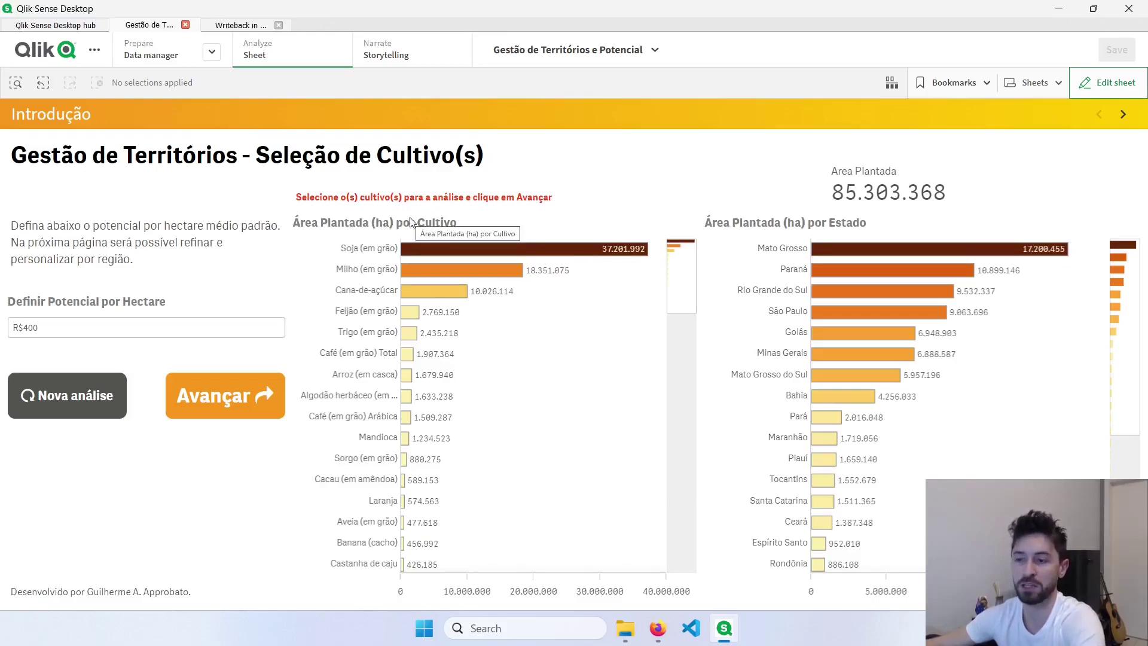
left_click(442, 270)
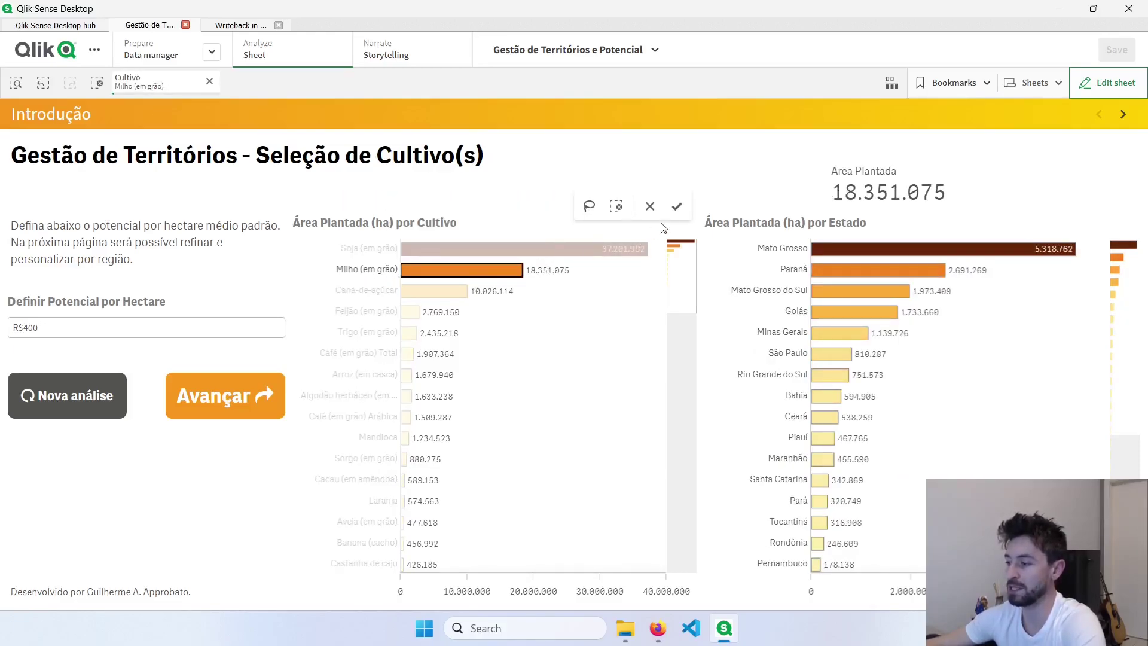
left_click(677, 206)
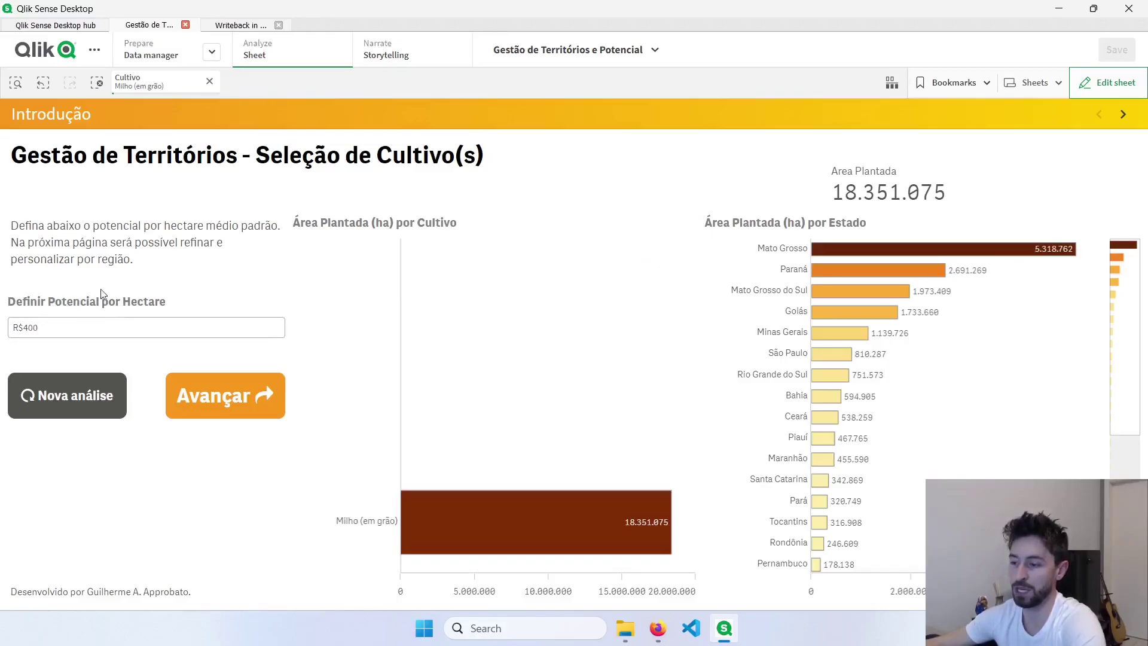
left_click(231, 395)
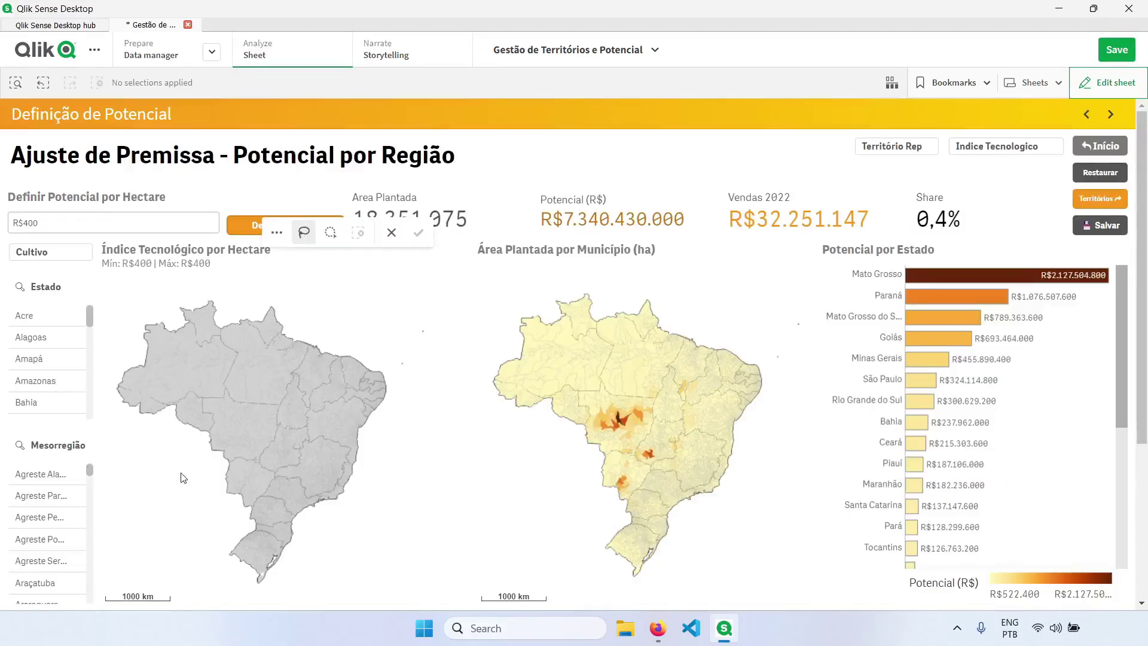
Give 124 lassoed municipalities an R$500 per-hectare potential, then outline another region.
left_click_drag(181, 462, 239, 424)
left_click_drag(243, 472, 182, 463)
left_click(105, 231)
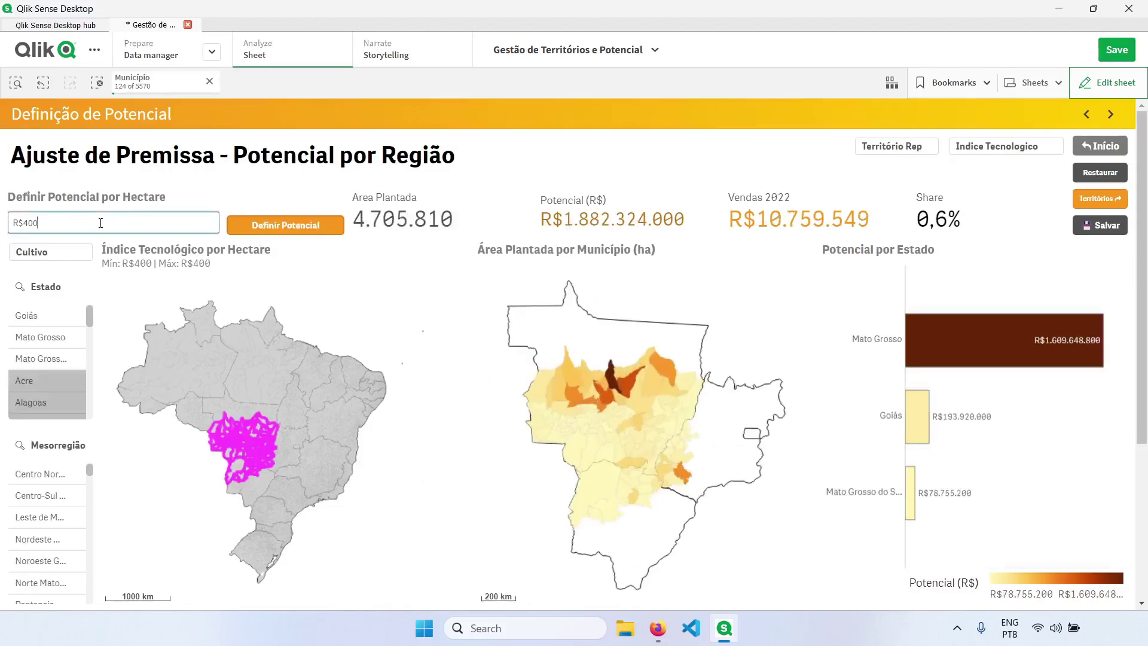
double_click(100, 223)
type("500")
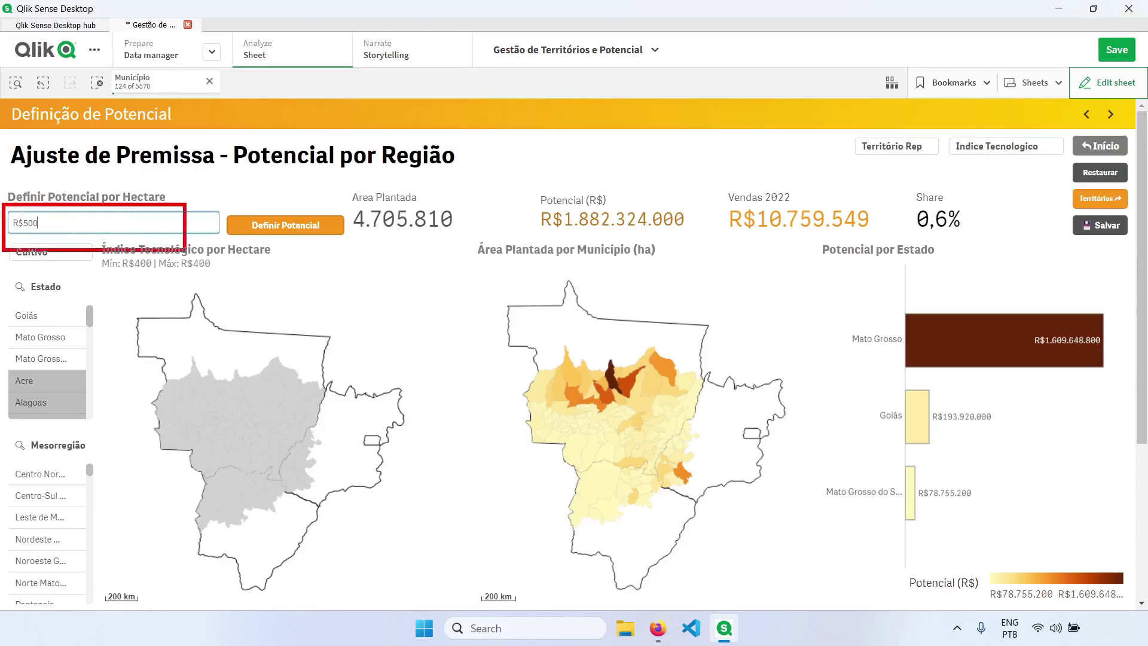
left_click(313, 237)
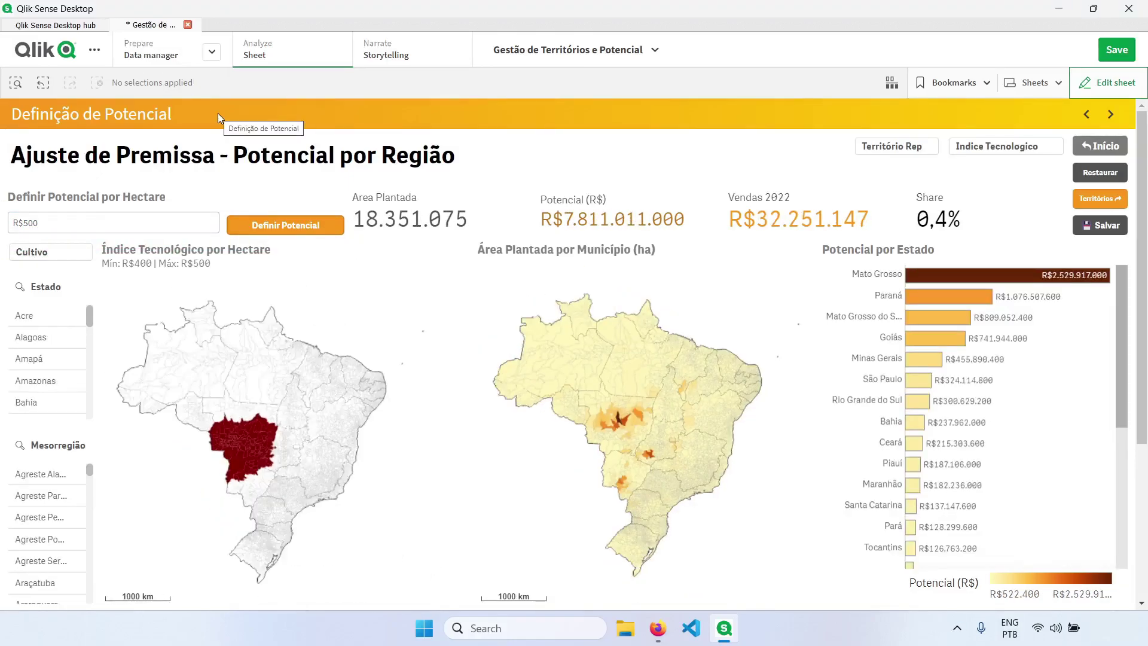
mouse_move(355, 486)
left_mouse_down()
mouse_move(321, 525)
mouse_move(355, 487)
left_mouse_up()
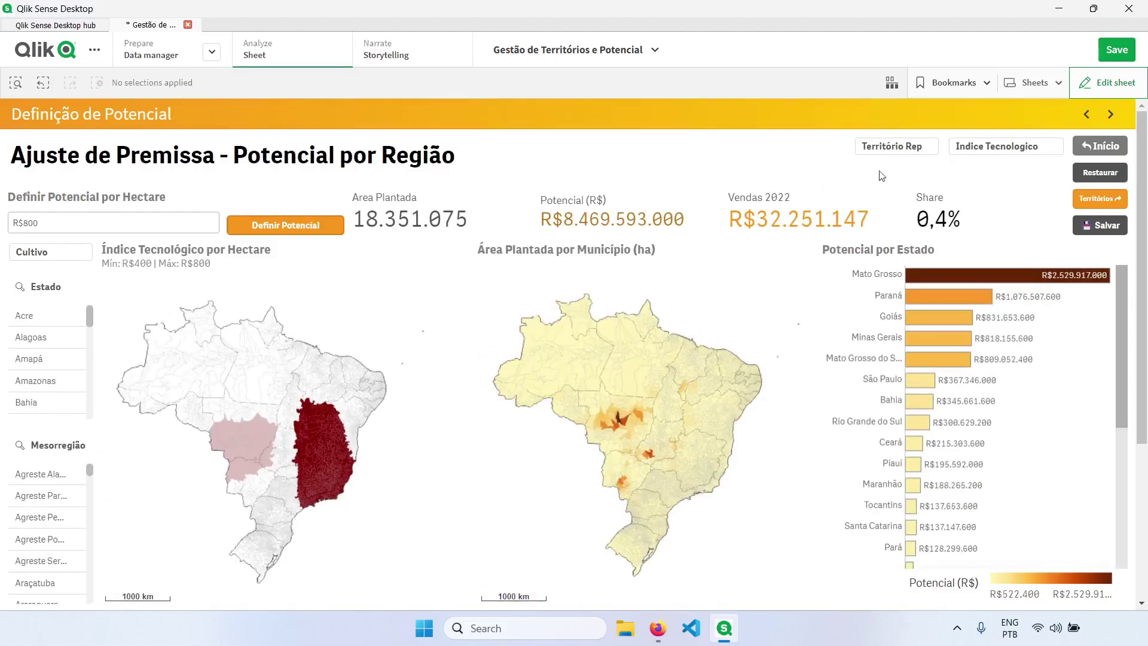
Assign an outlined area on Definição de Territórios to New Sales Rep, then type in_CSV.
left_click(1111, 114)
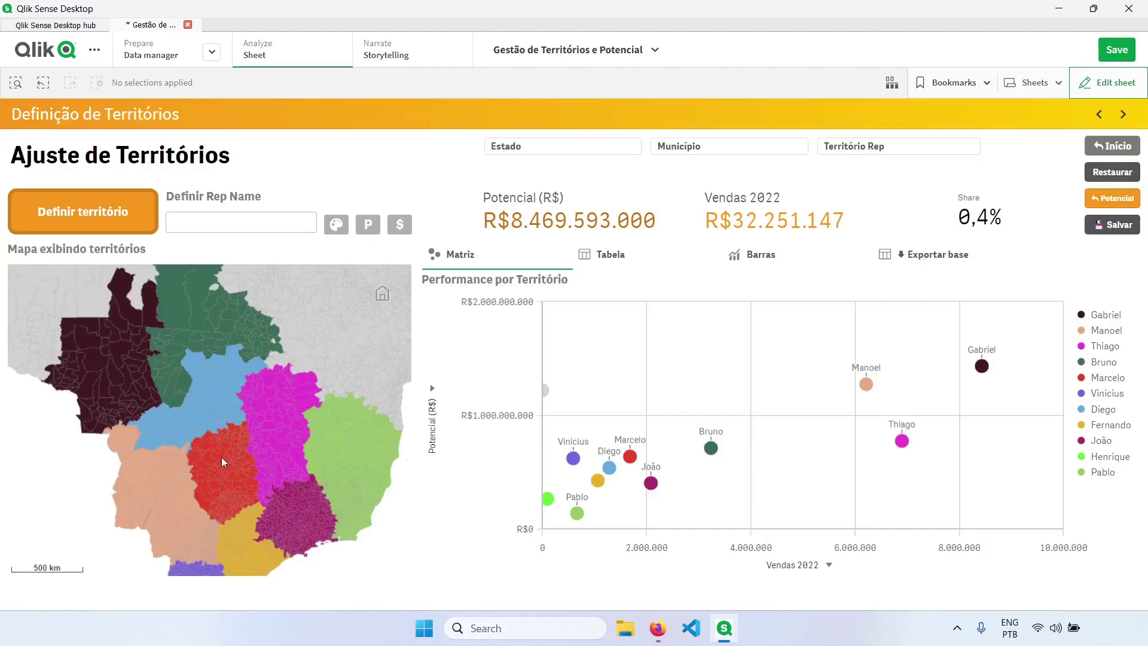
mouse_move(396, 457)
left_mouse_down()
mouse_move(327, 396)
mouse_move(416, 316)
mouse_move(395, 448)
left_mouse_up()
left_click(207, 223)
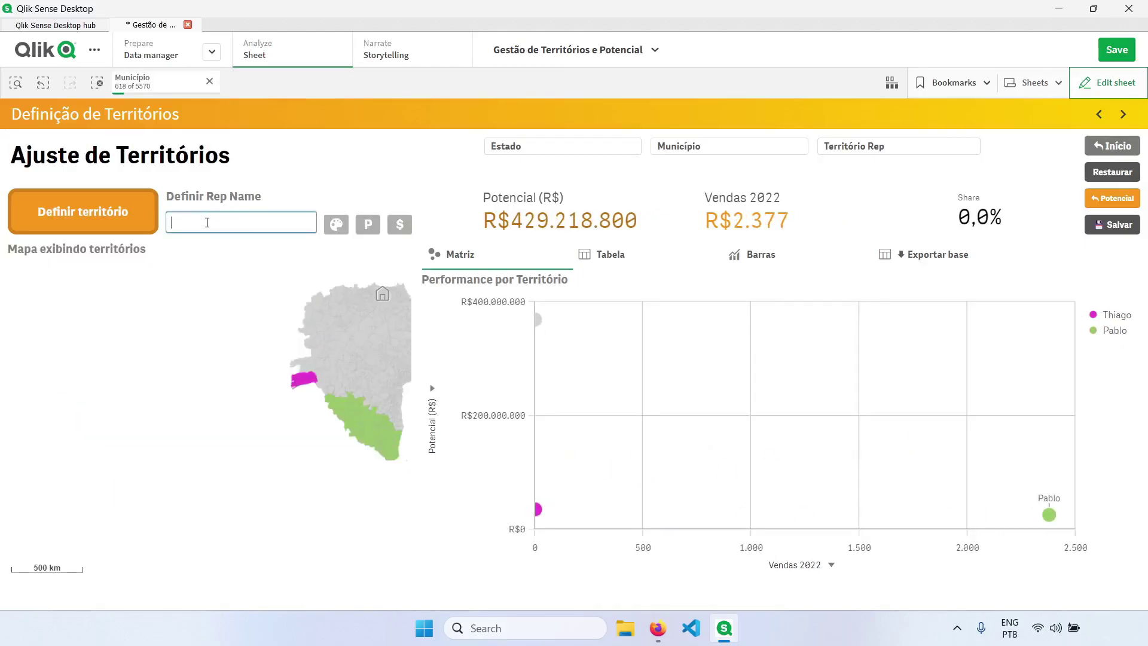
type("New Sales Rep")
key("Return")
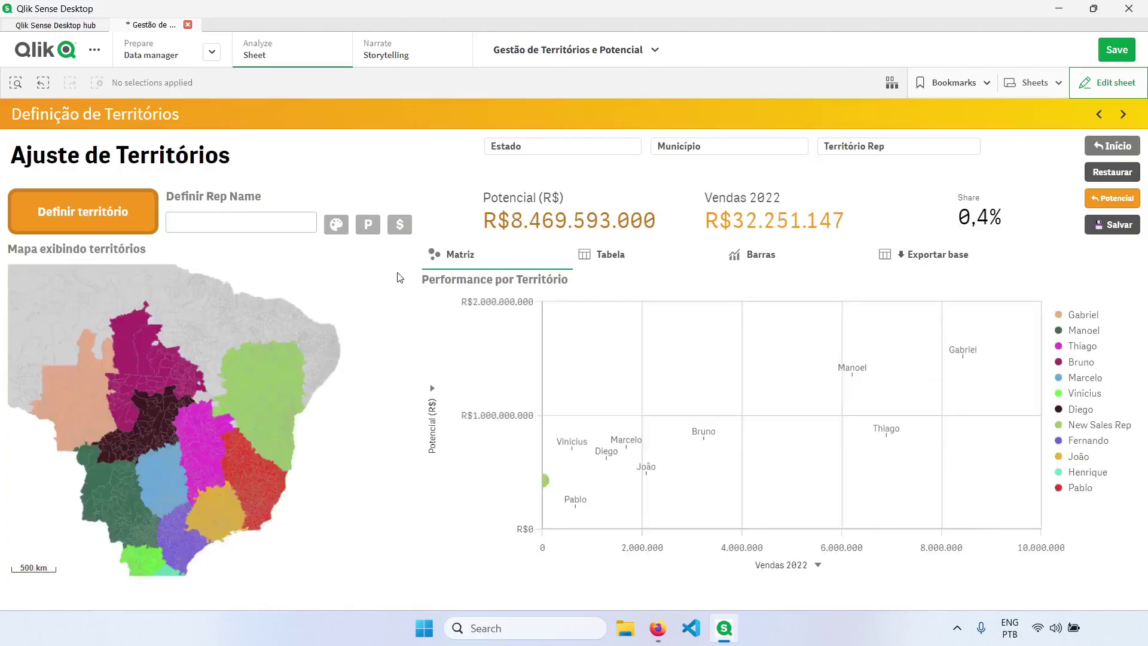
type("in_CSV")
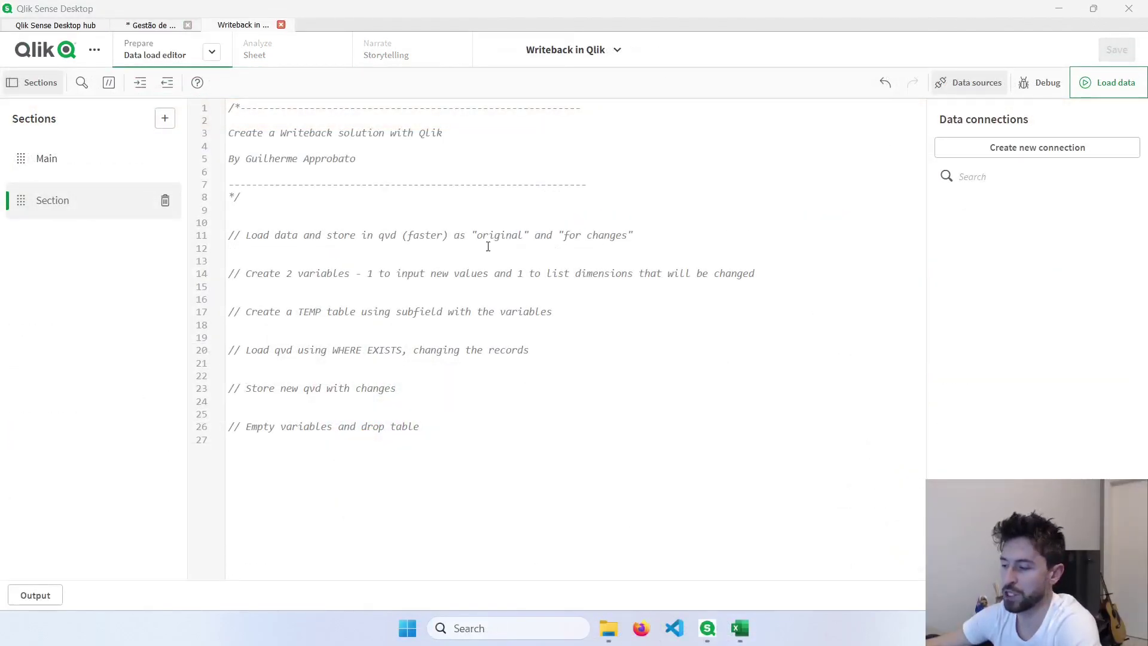
left_click(740, 628)
double_click(465, 40)
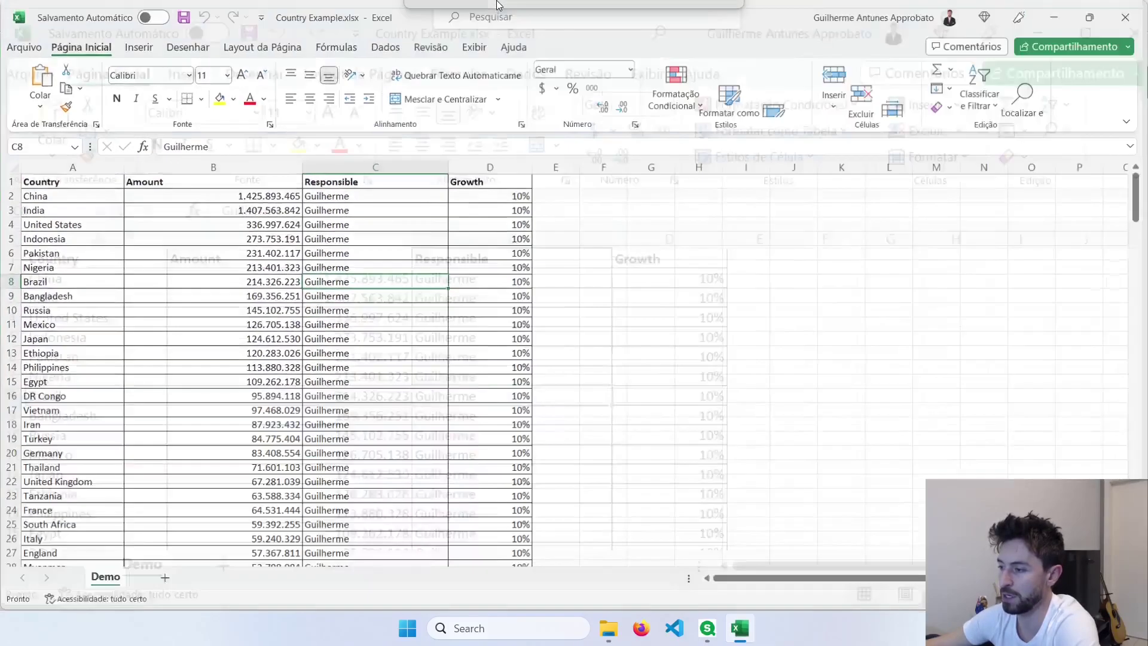
left_click(101, 188)
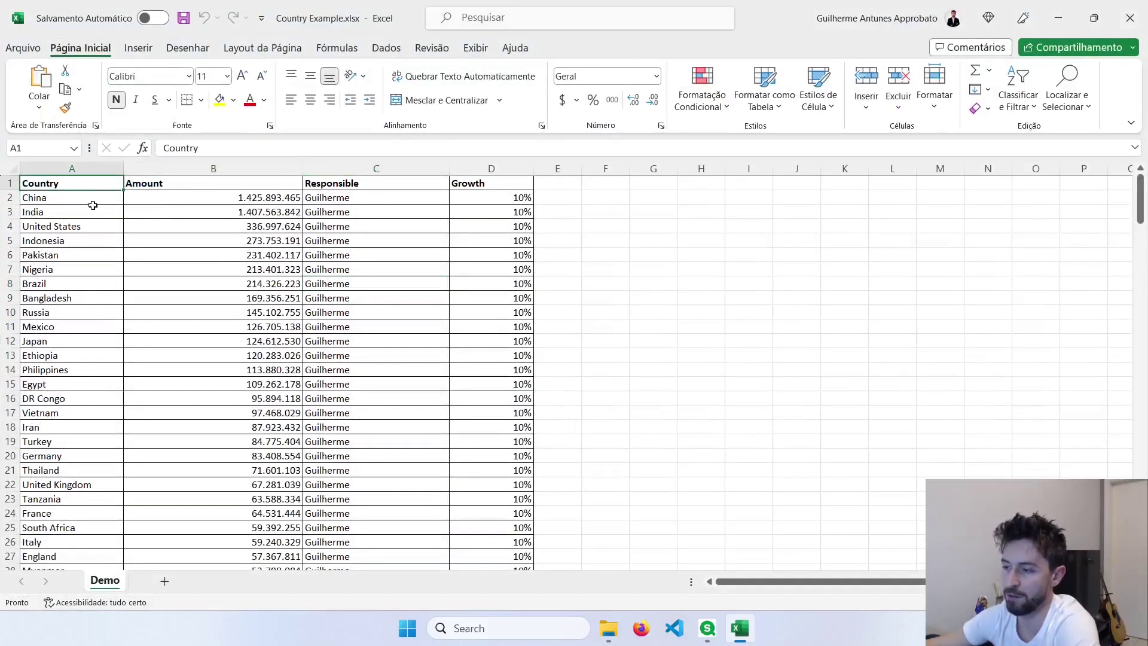
left_click_drag(192, 186, 201, 355)
left_click_drag(359, 184, 383, 369)
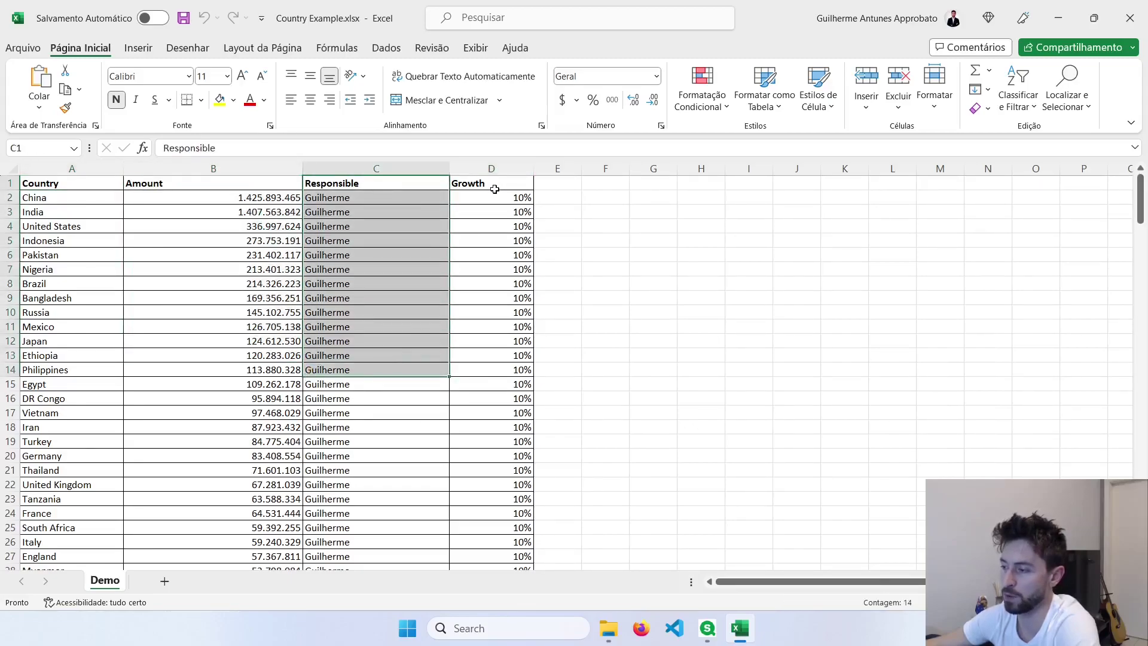
left_click_drag(474, 185, 458, 322)
left_click(384, 199)
left_click(390, 187)
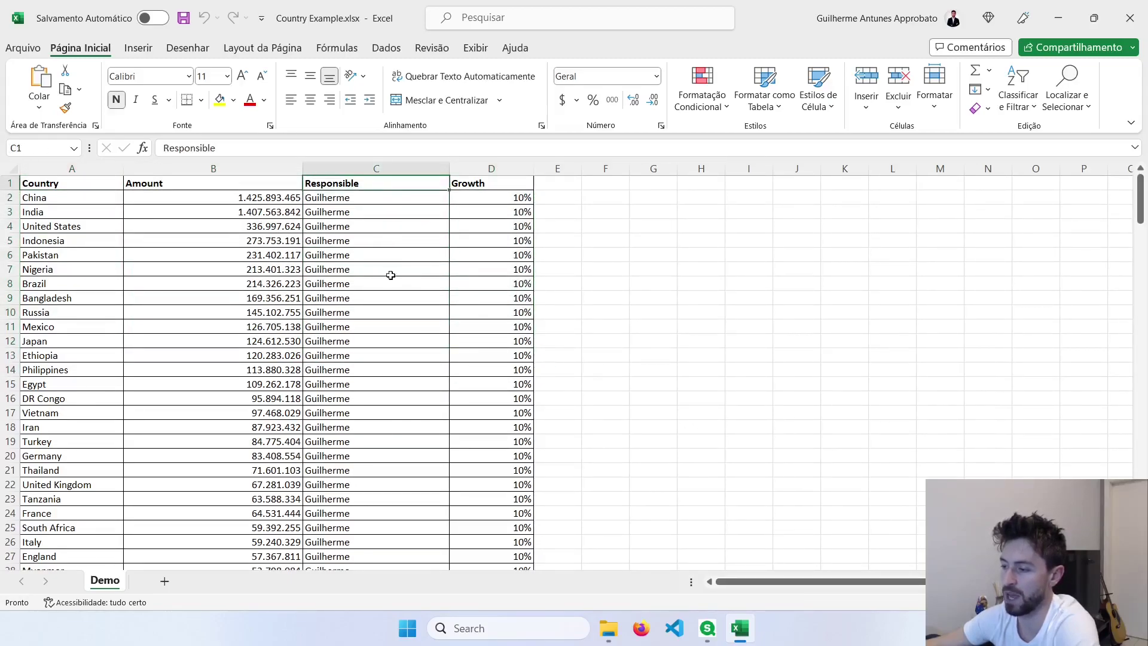
scroll(395, 328, "down", 5)
scroll(395, 327, "up", 5)
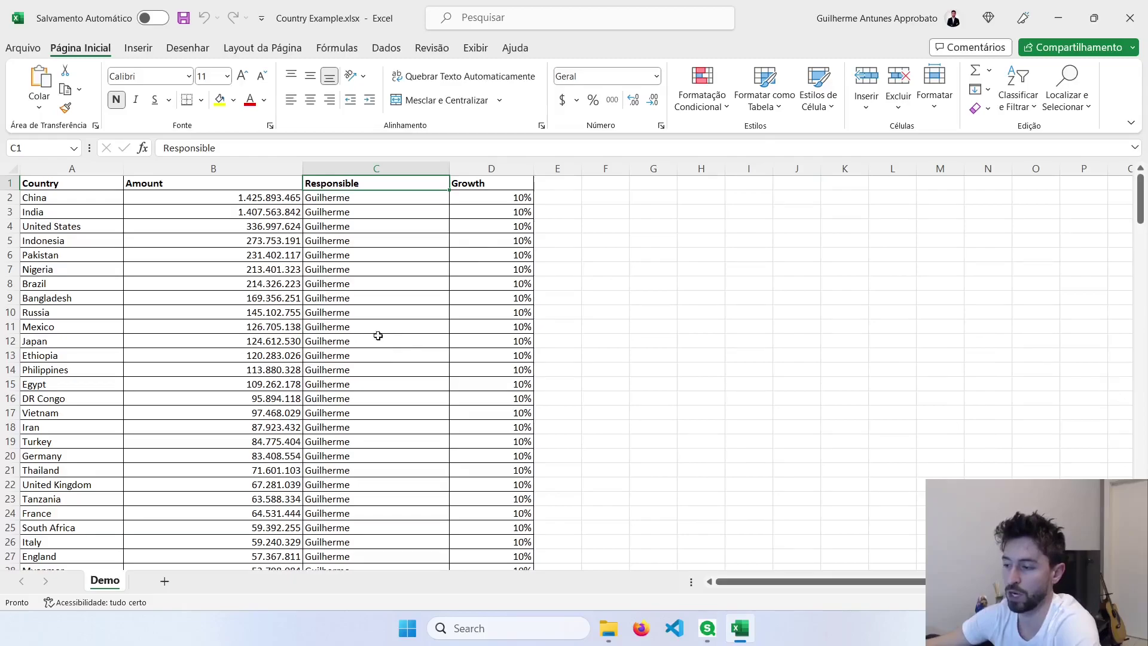
left_click(65, 282)
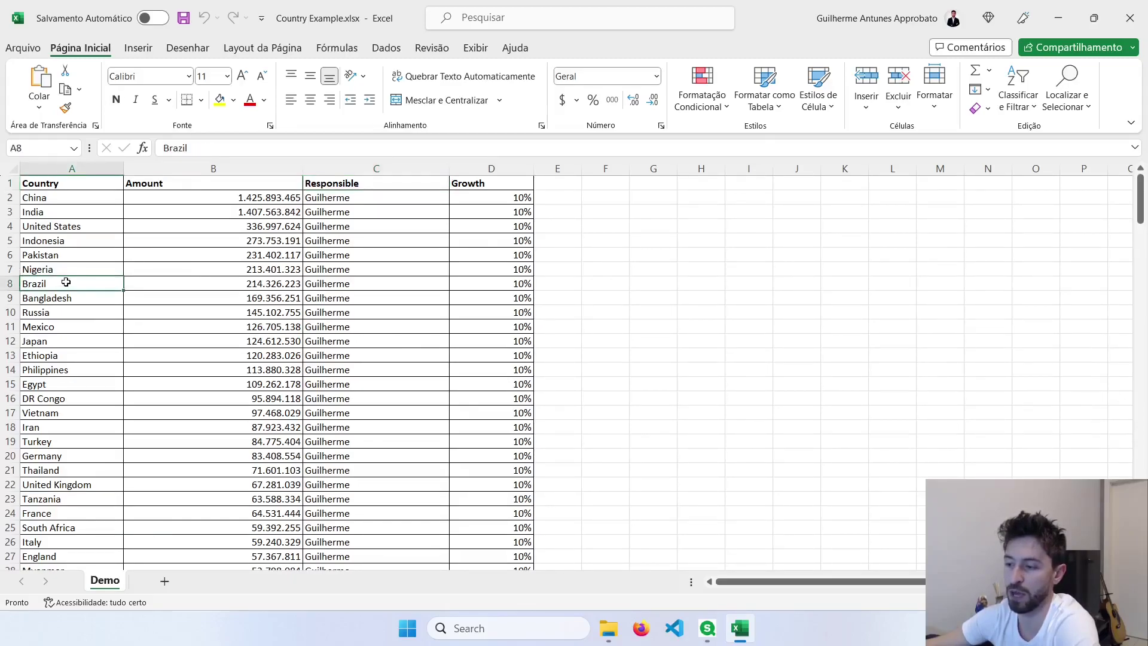
left_click(356, 284, "ctrl")
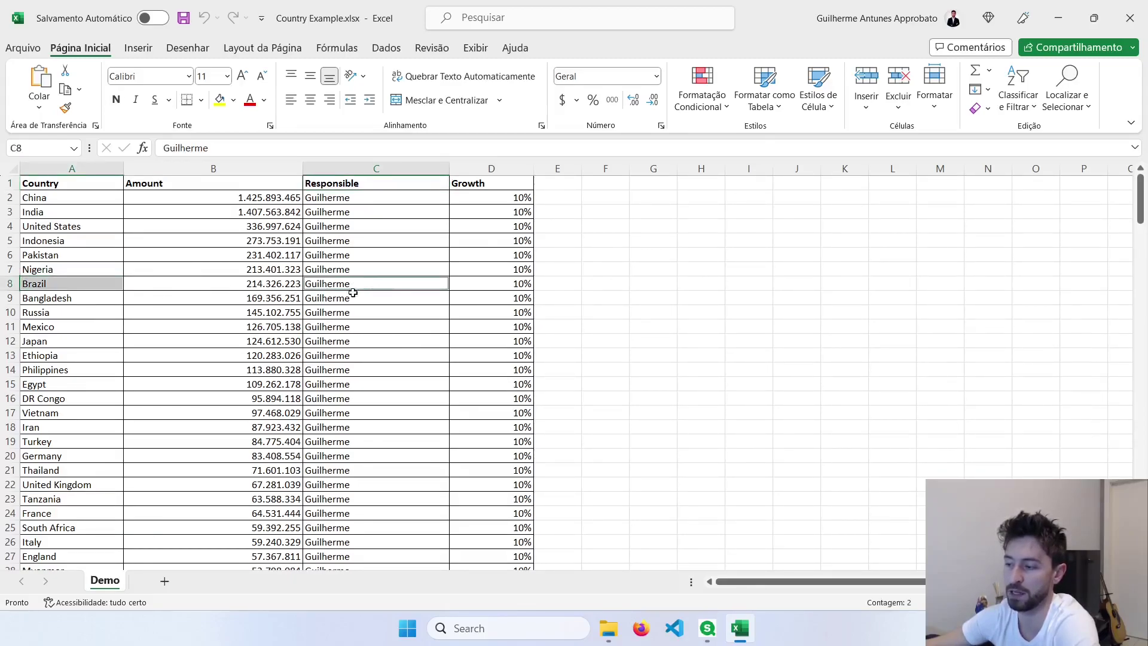
left_click(57, 342)
left_click(374, 339, "ctrl")
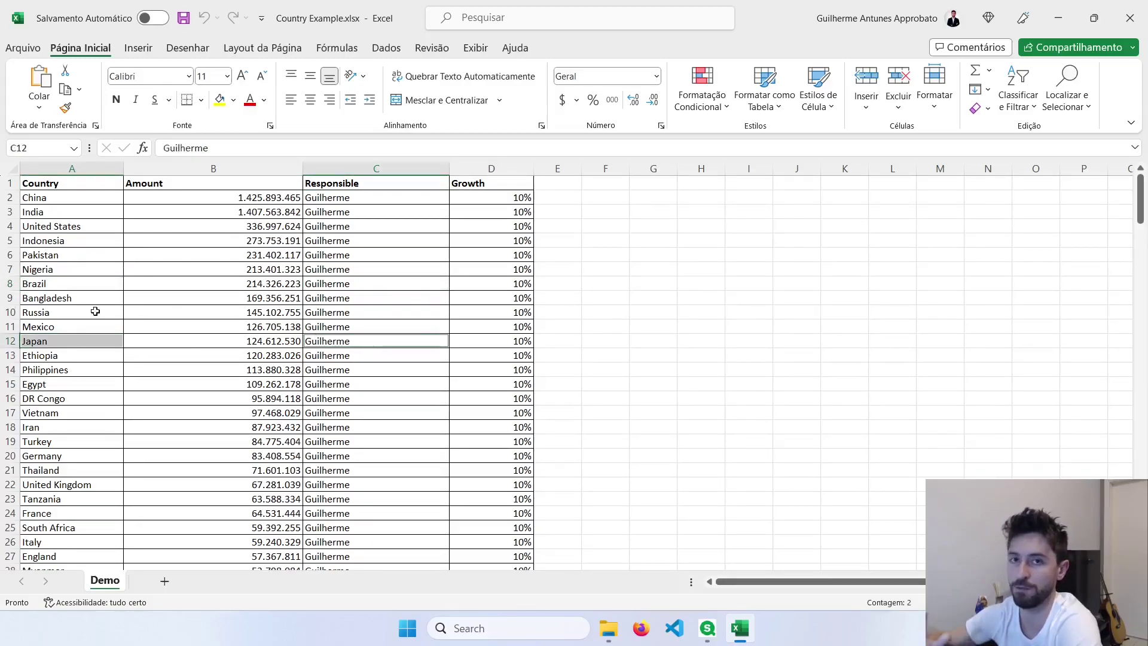
left_click(1059, 18)
left_click(650, 261)
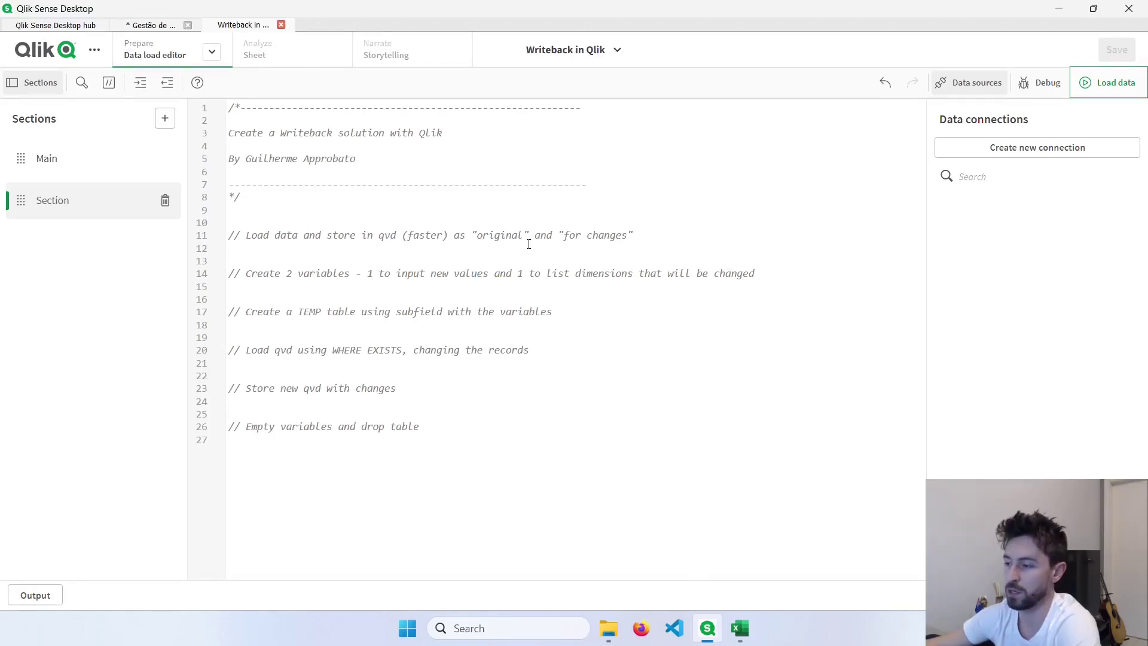
Create a folder data connection named 'Connection' pointing to the Data folder.
left_click(1048, 148)
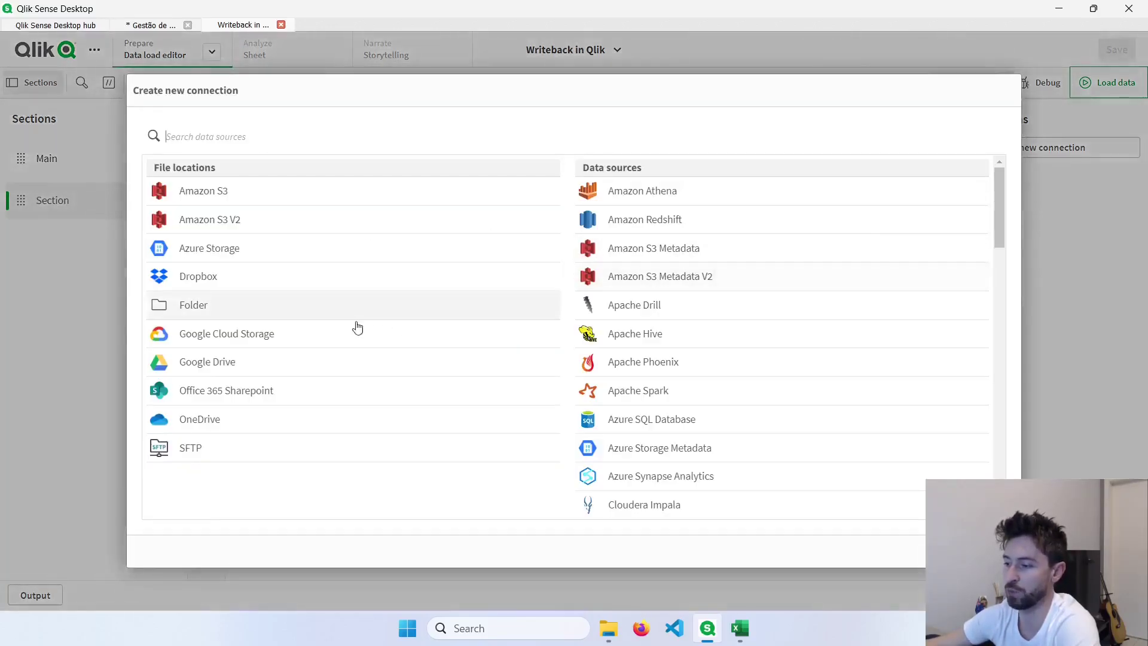
left_click(302, 319)
left_click(575, 531)
type("Connection")
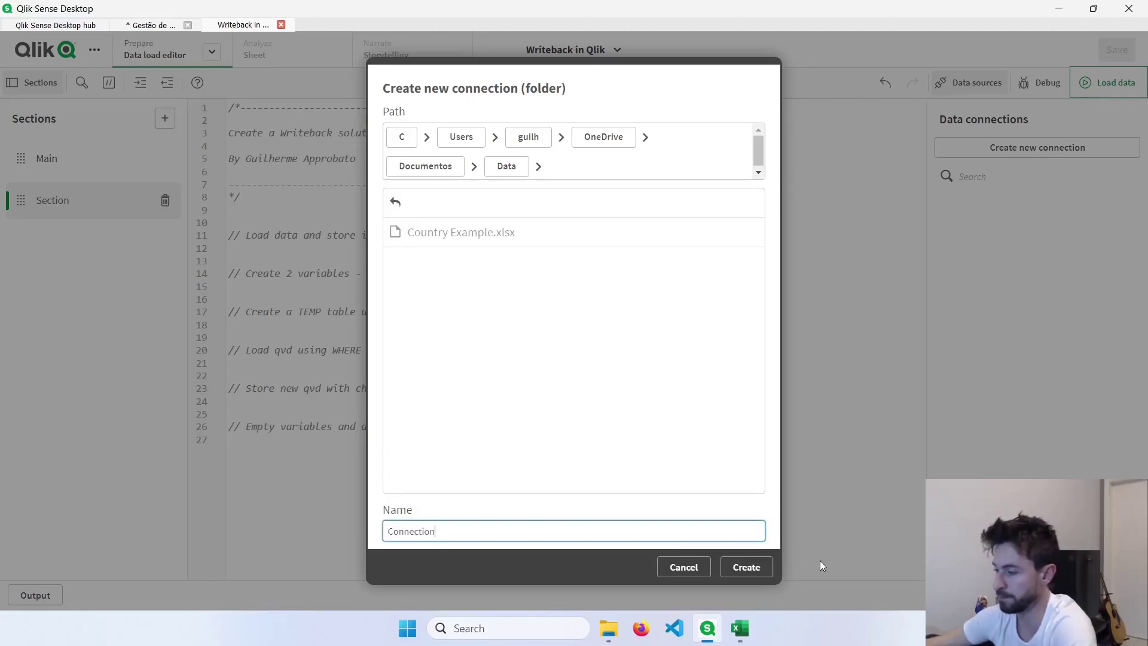
left_click(758, 572)
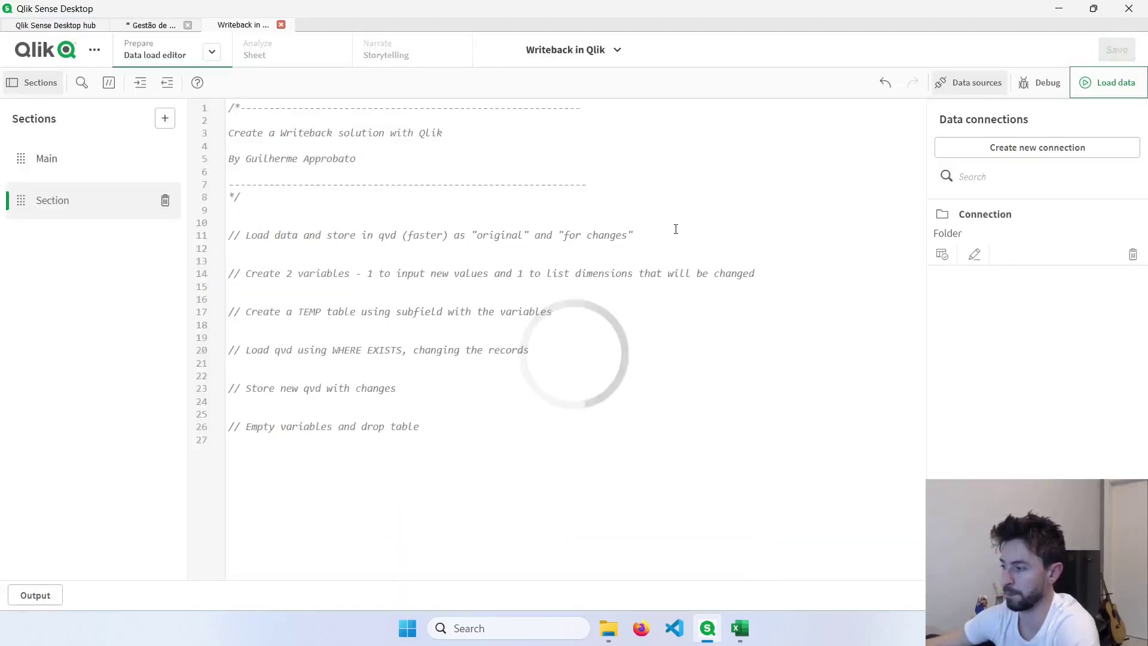
Add a blank script line and pick Country Example.xlsx through the new connection.
key("Return")
left_click(943, 255)
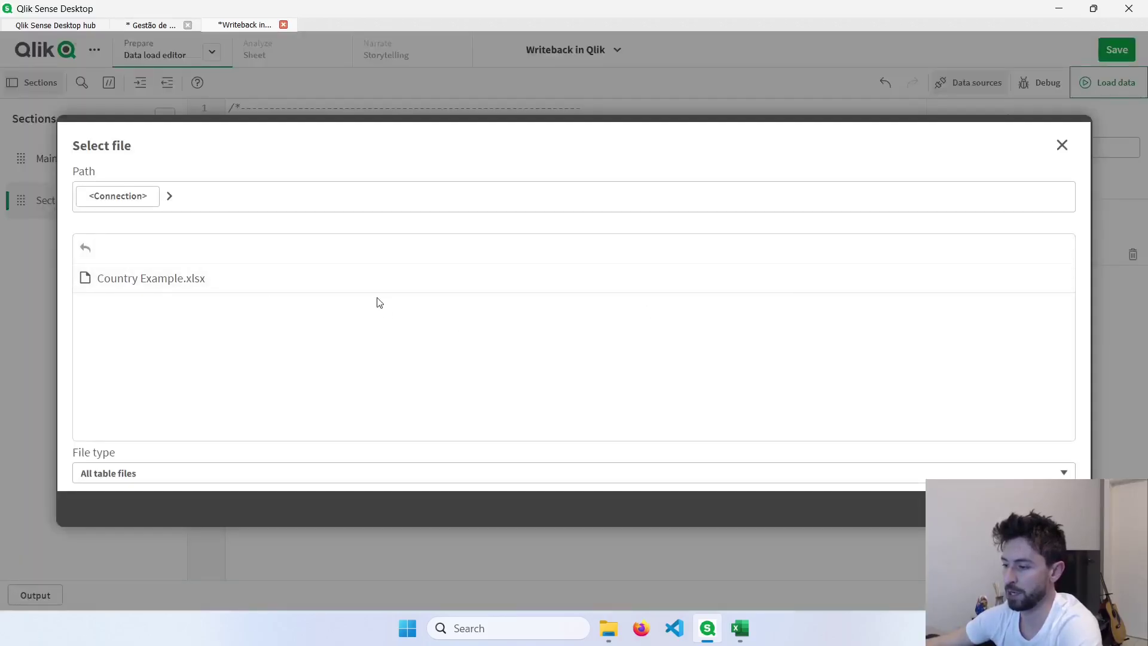
left_click(536, 278)
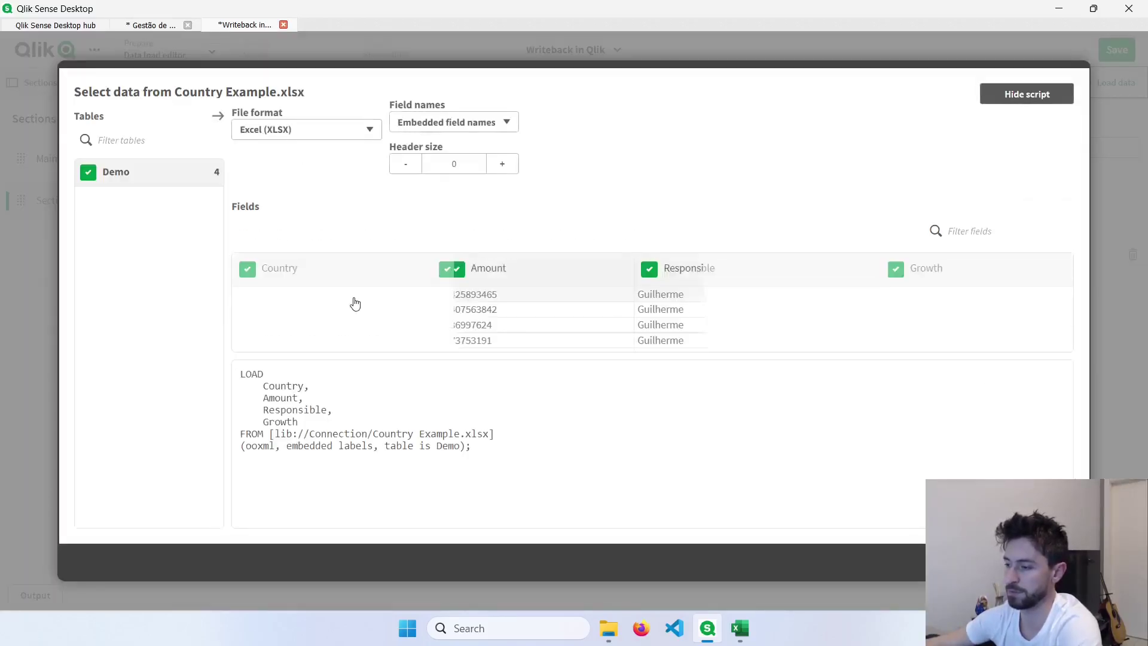
Insert the generated load script and label the table 'Table:' above LOAD.
left_click(1044, 562)
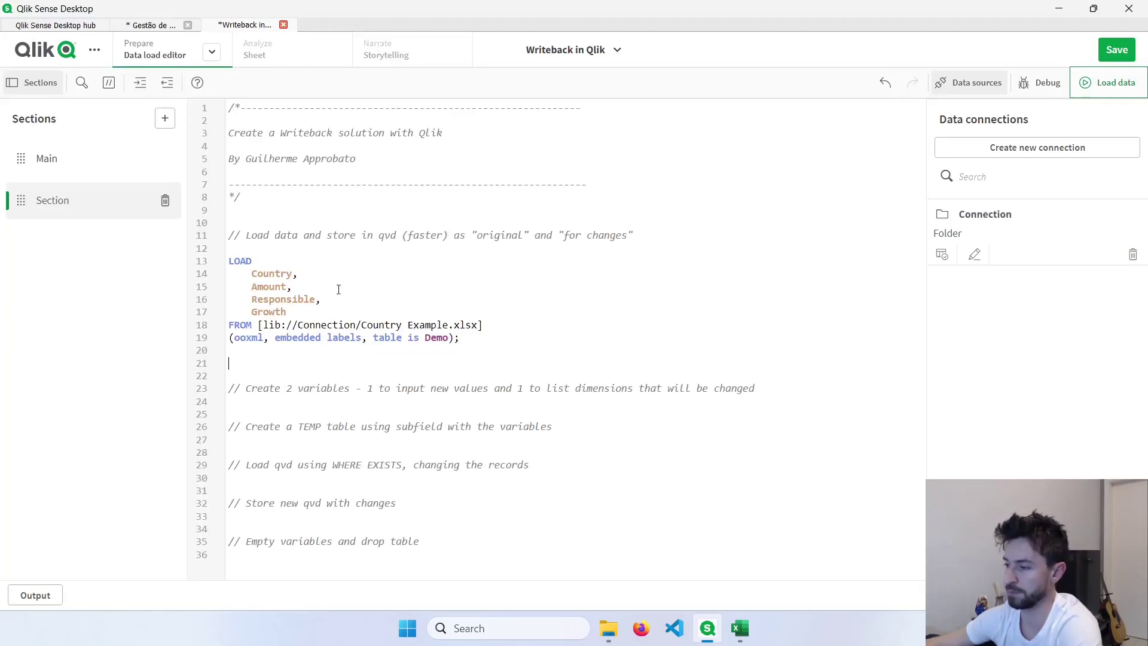
left_click(289, 254)
key("Return")
type("Table:")
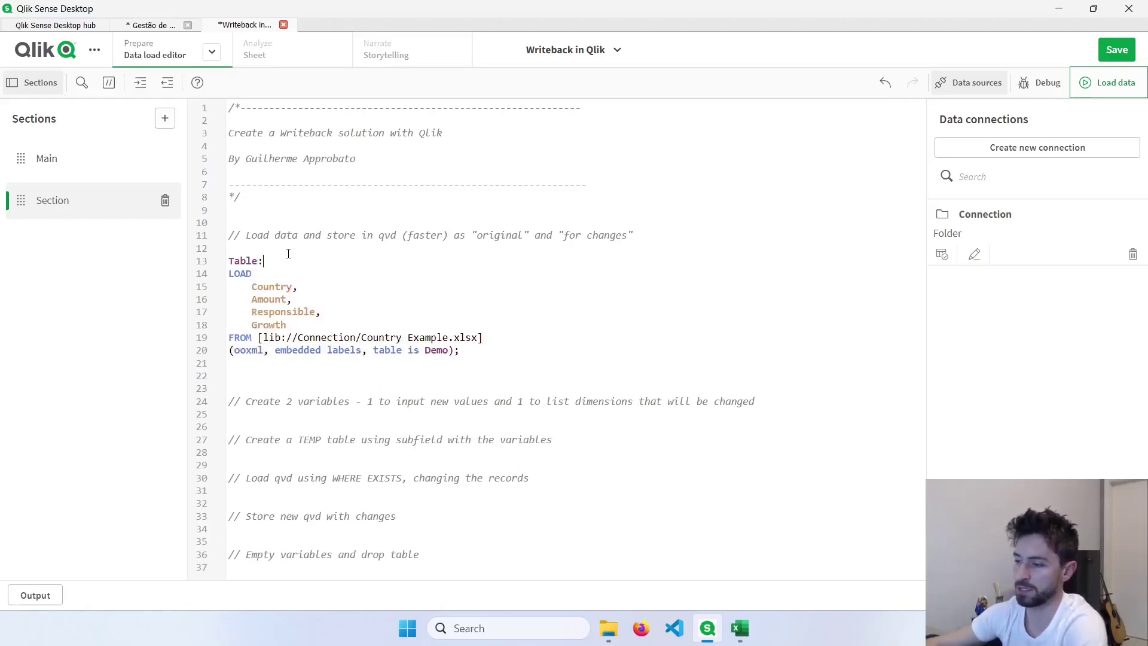
Add 'Store Table into [lib://Connection/Original/Data.qvd] (qvd);' after the load statement.
key("Return")
type("Store ")
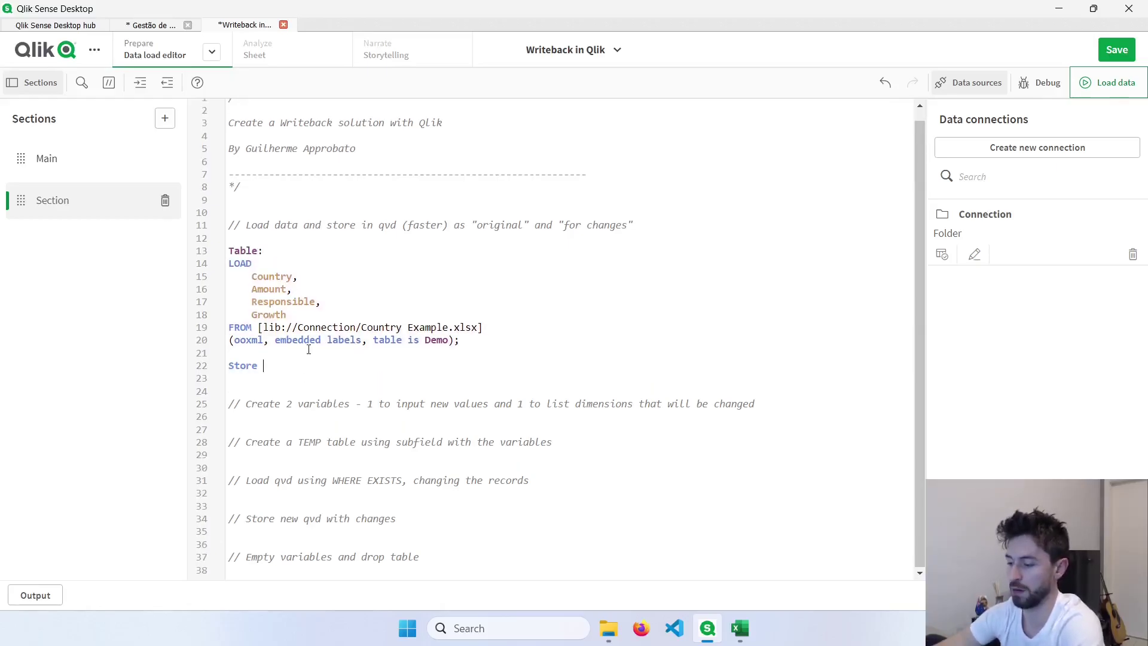
type("Table into")
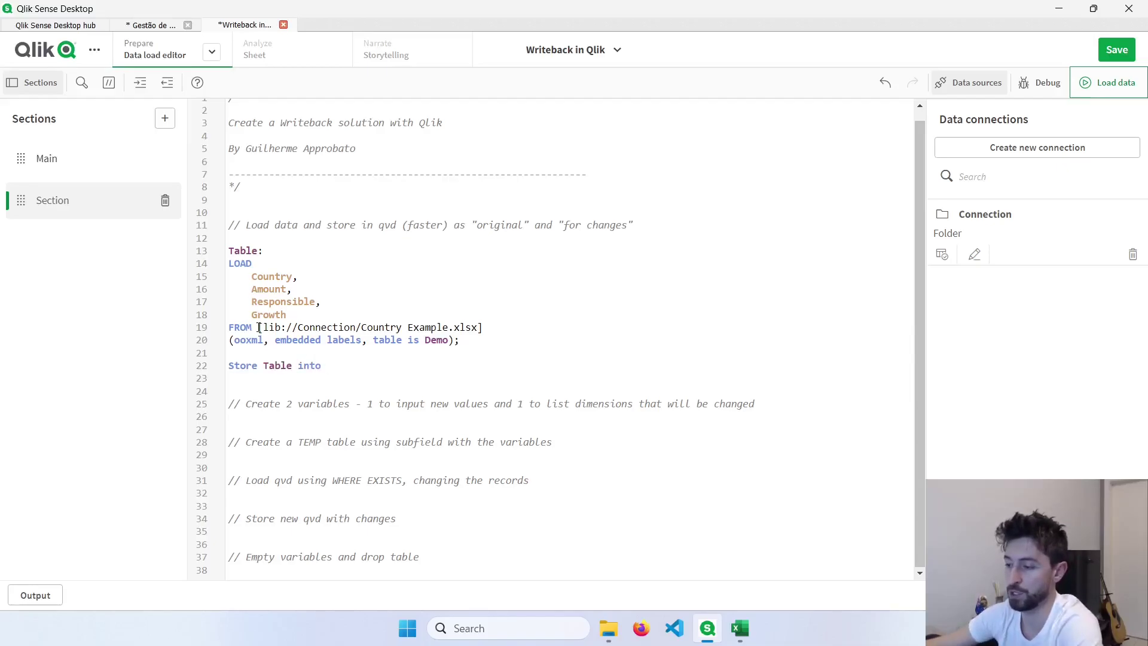
left_click_drag(259, 329, 362, 327)
key("ctrl+c")
left_click(414, 364)
key("ctrl+v")
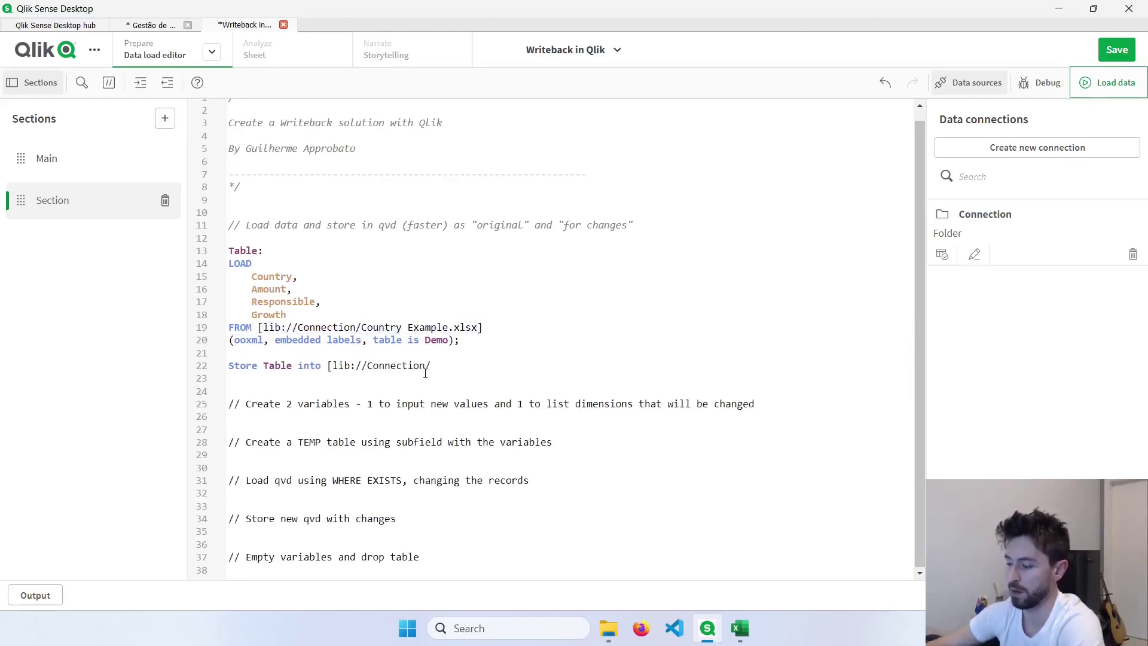
type("Original")
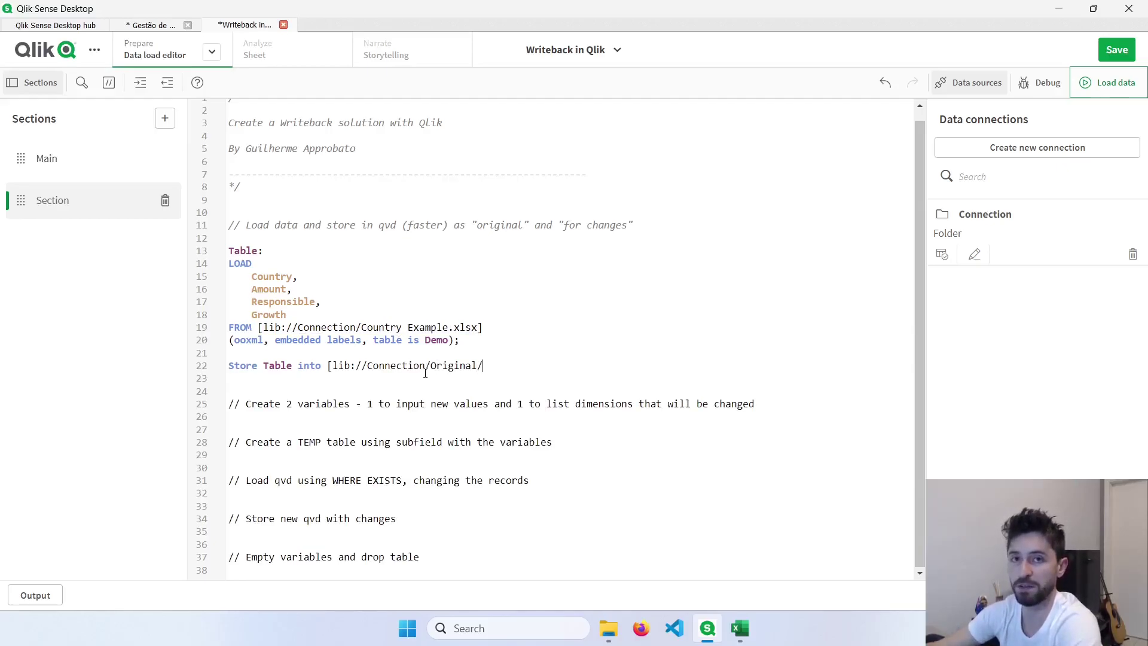
type("/Data.qvd] (")
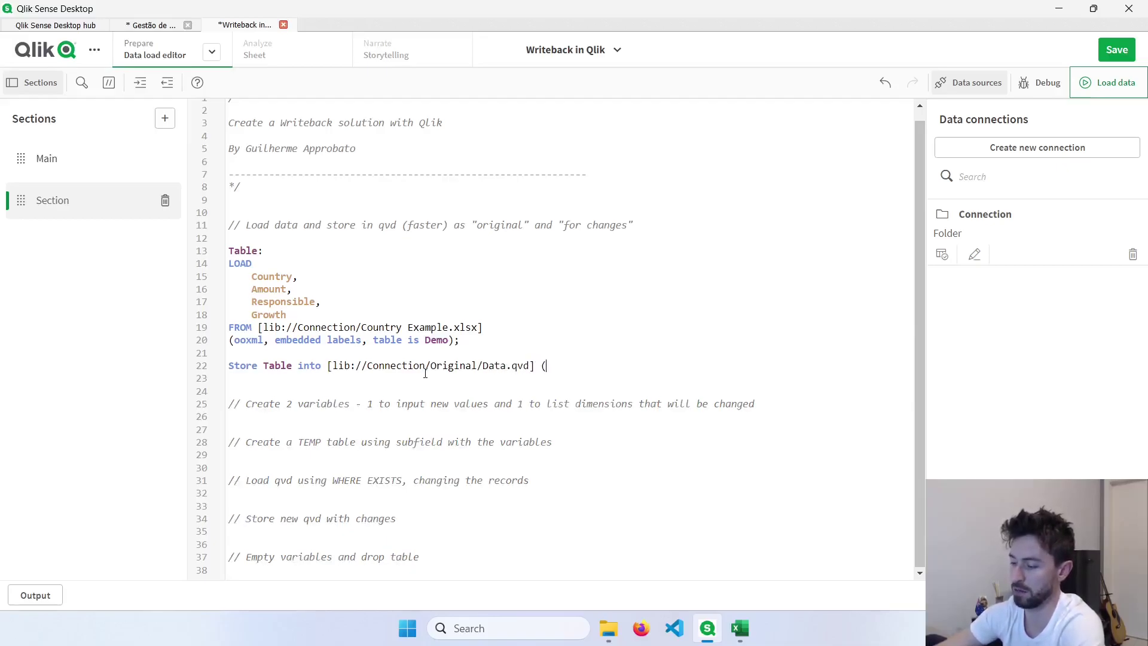
type("qvd);")
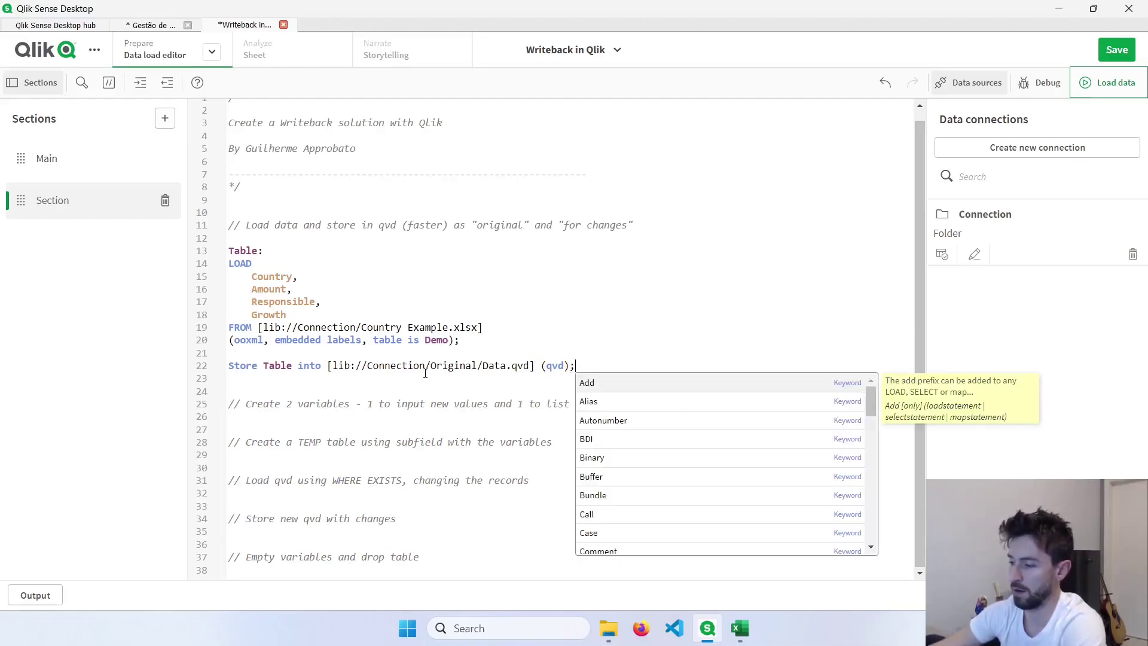
Duplicate the store line and change Original to Consumption in the copy.
key("shift+Home")
key("ctrl+c")
key("End")
key("Return")
key("ctrl+v")
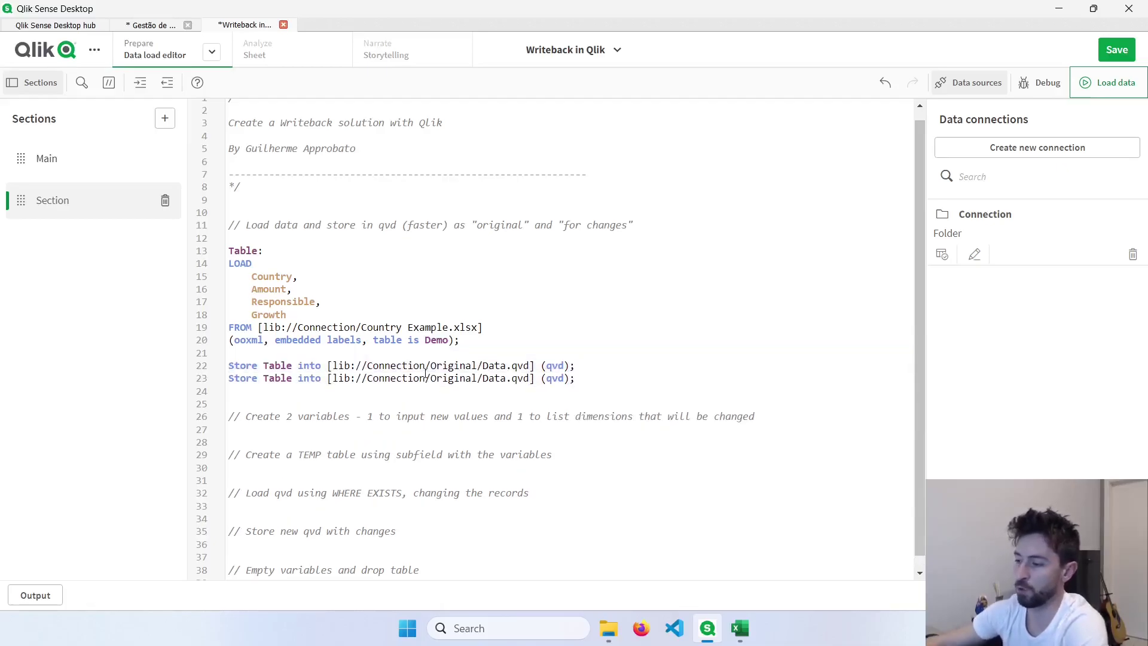
double_click(450, 379)
type("Consumption")
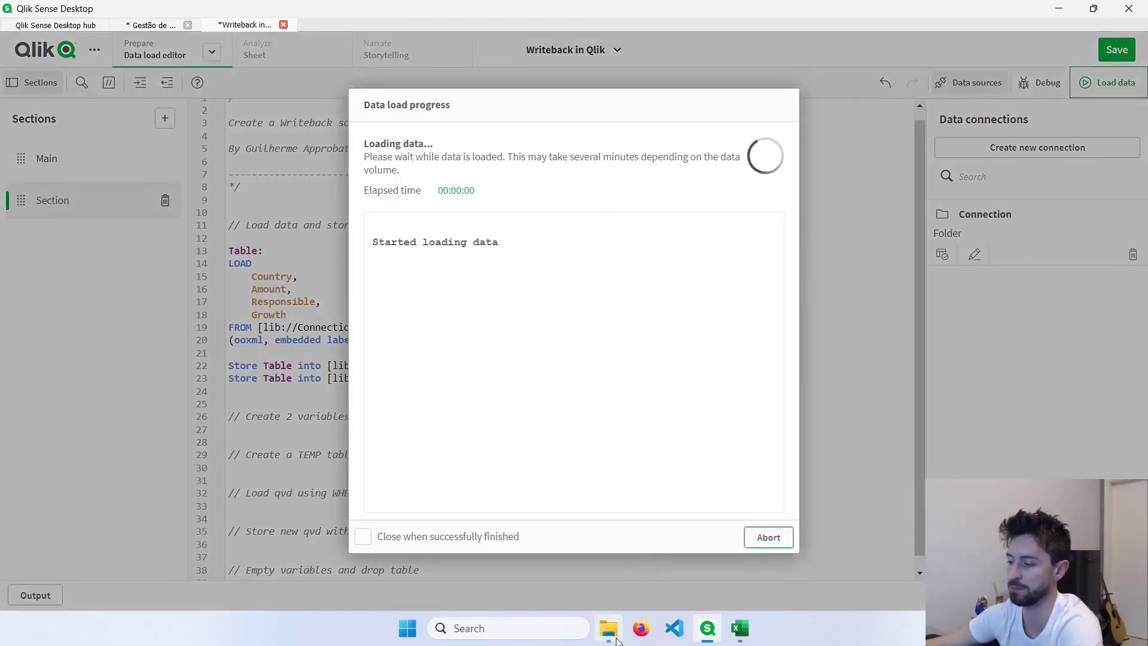
Check in File Explorer that Data.qvd was written to the Consumption and Original folders.
mouse_move(609, 628)
left_click(574, 495)
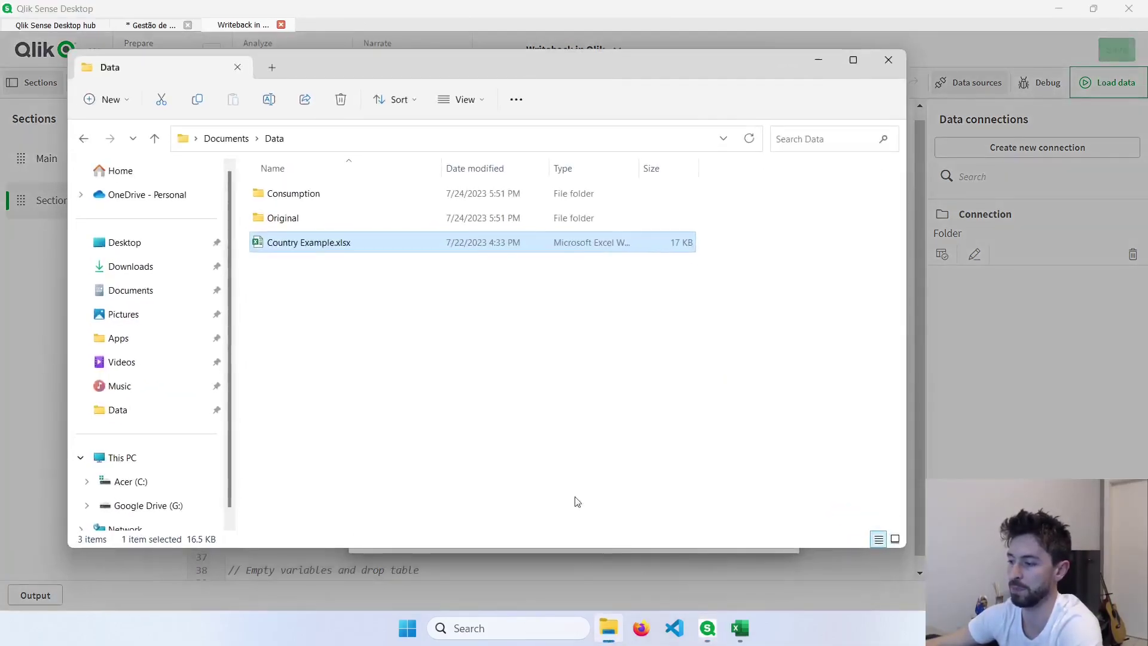
left_click(306, 198)
left_click(301, 221)
left_click(316, 200)
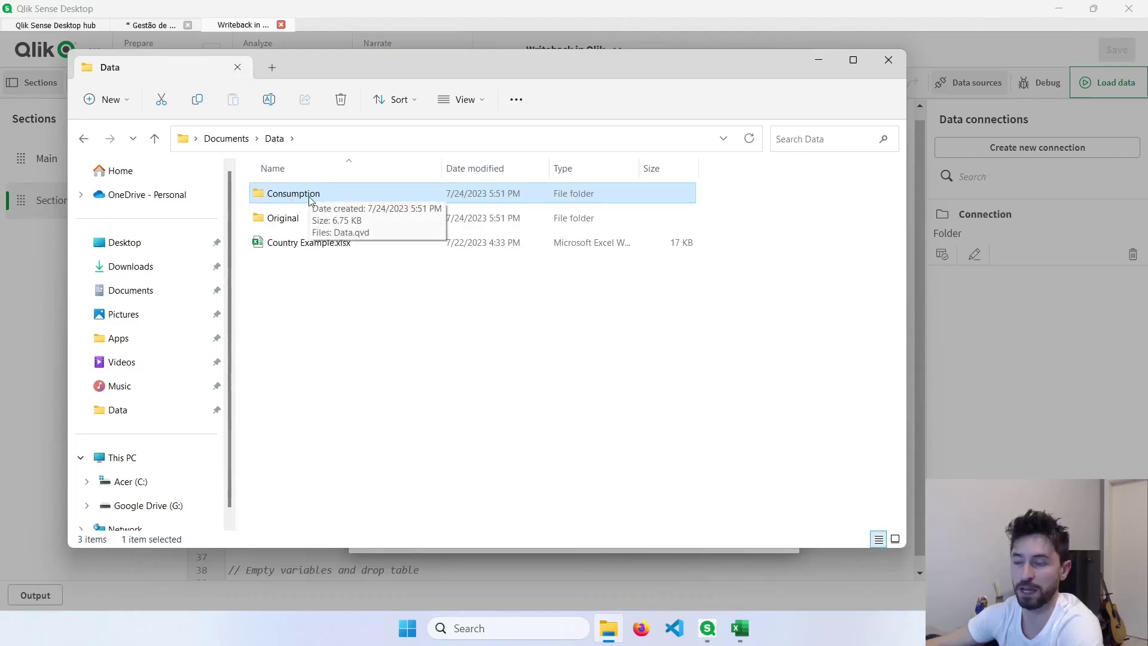
left_click(461, 328)
left_click(818, 60)
Close the load report and comment out the two Store lines.
key("Escape")
left_click(253, 370)
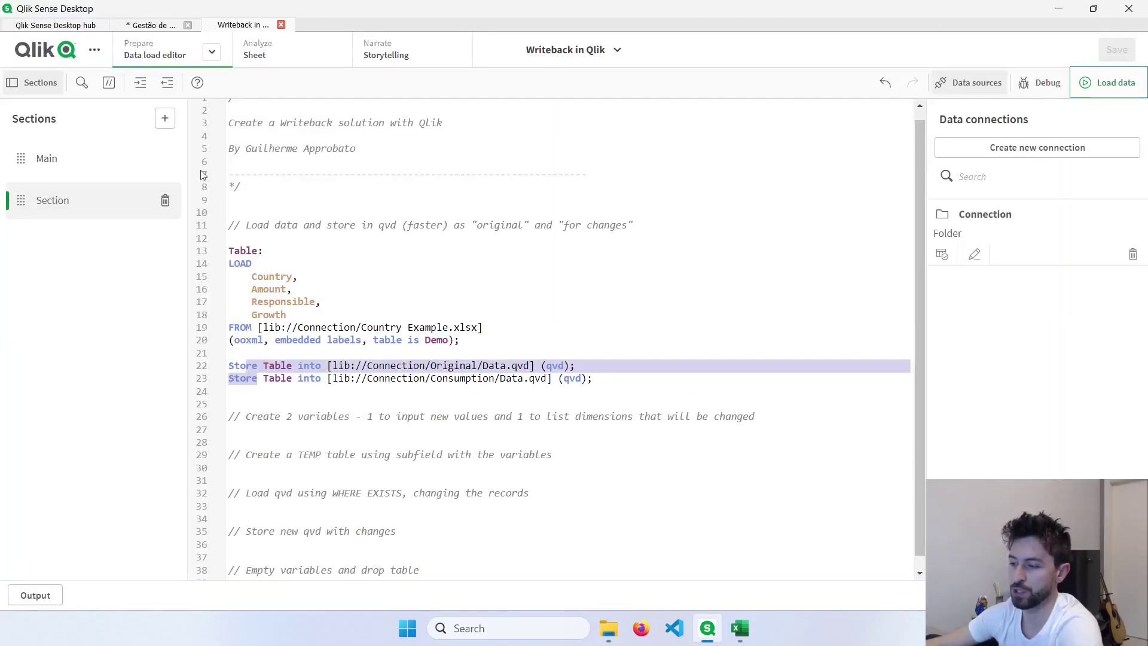
left_click(107, 83)
left_click(369, 239)
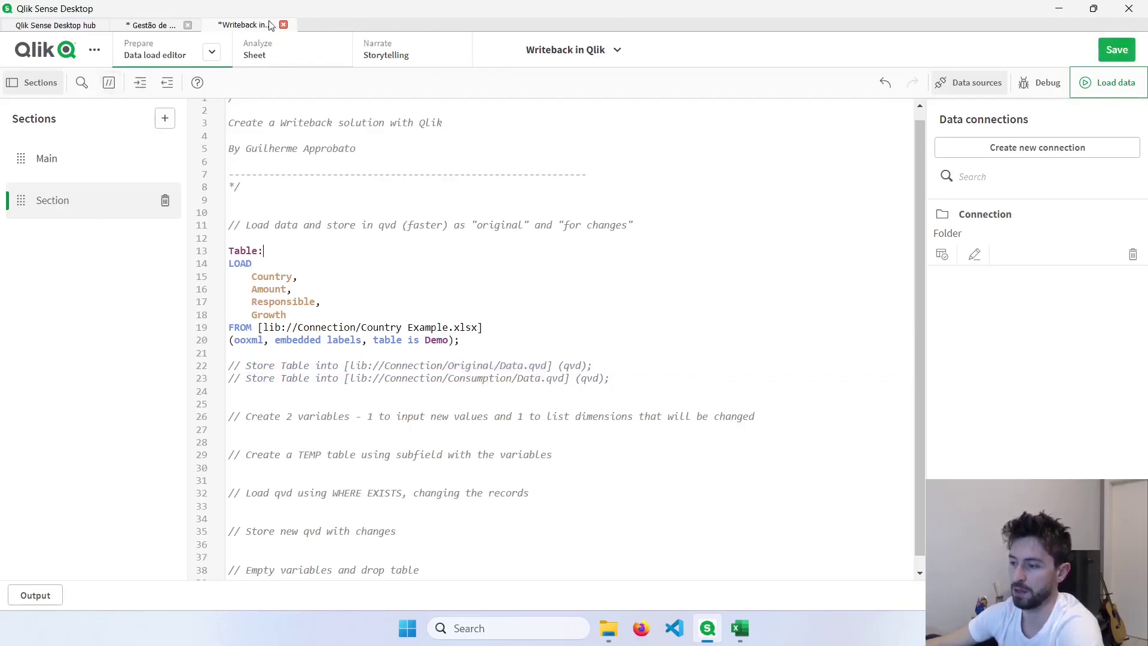
Edit the sheet and place a data table at the top with a map below it.
left_click(268, 56)
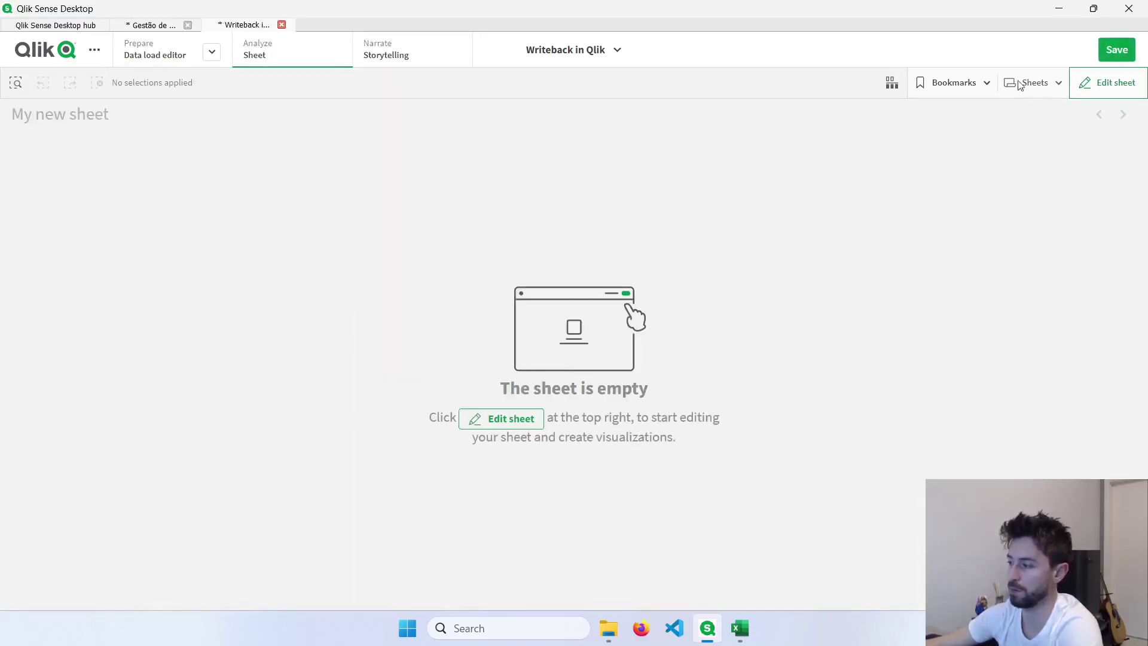
left_click(1106, 82)
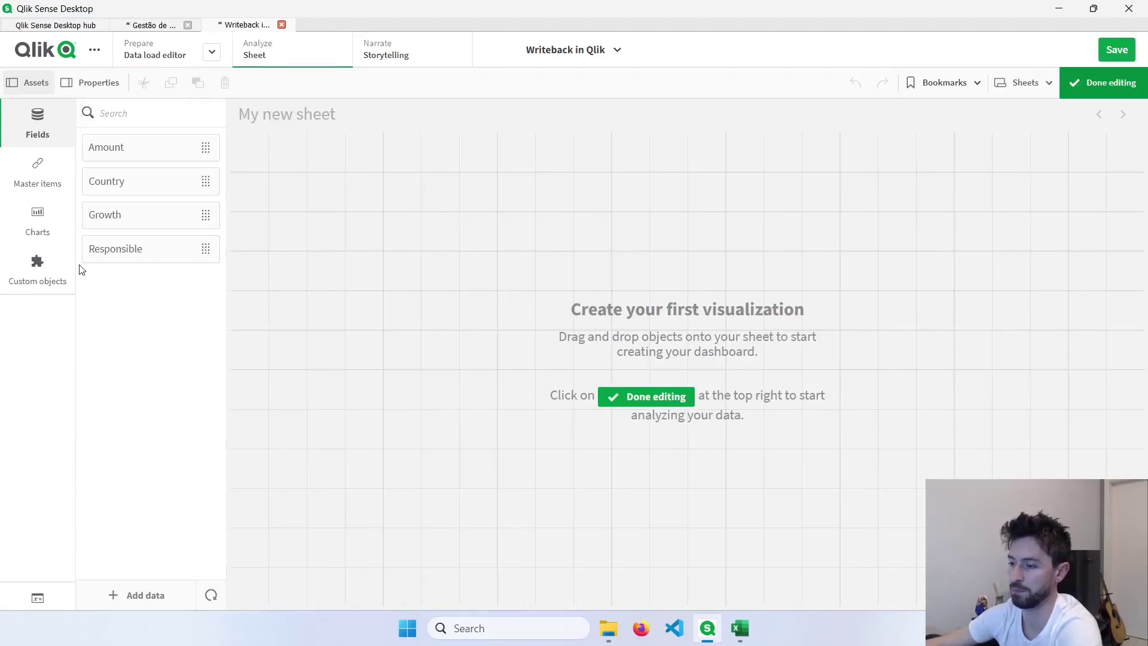
left_click(36, 223)
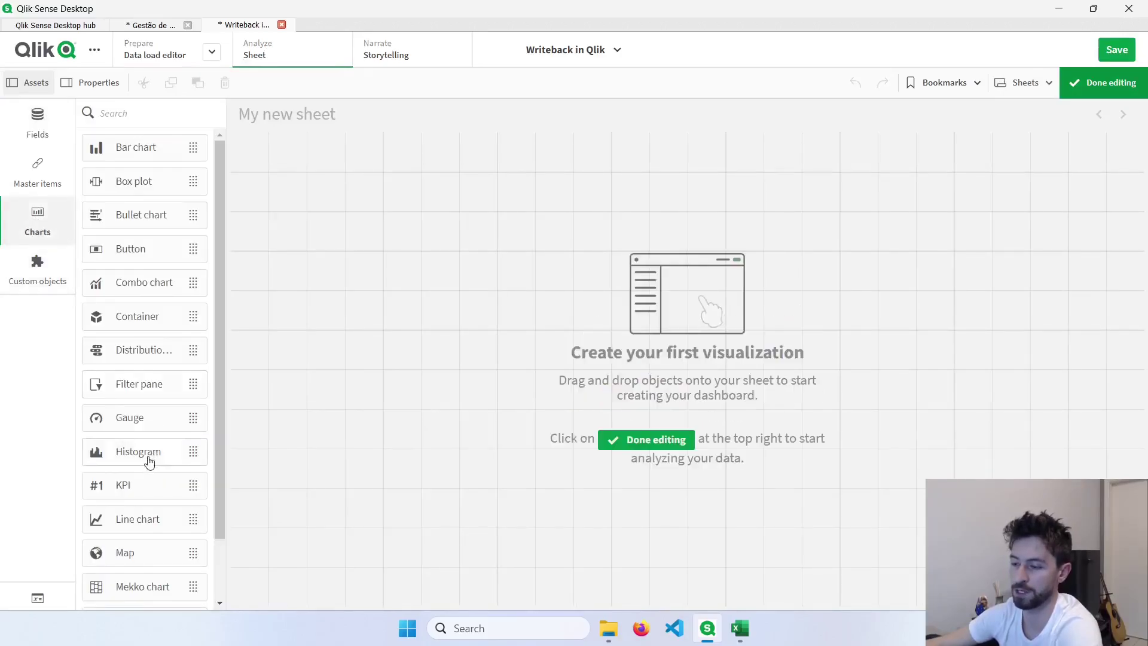
scroll(144, 473, "down", 2)
left_click_drag(135, 592, 660, 244)
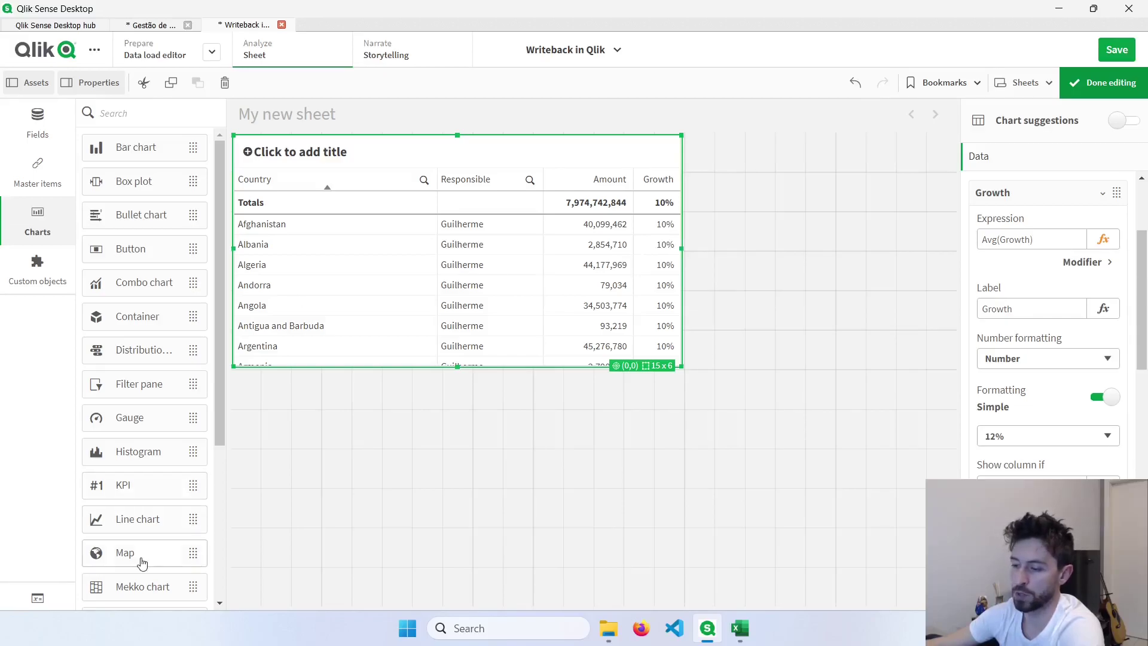
left_click_drag(142, 559, 415, 480)
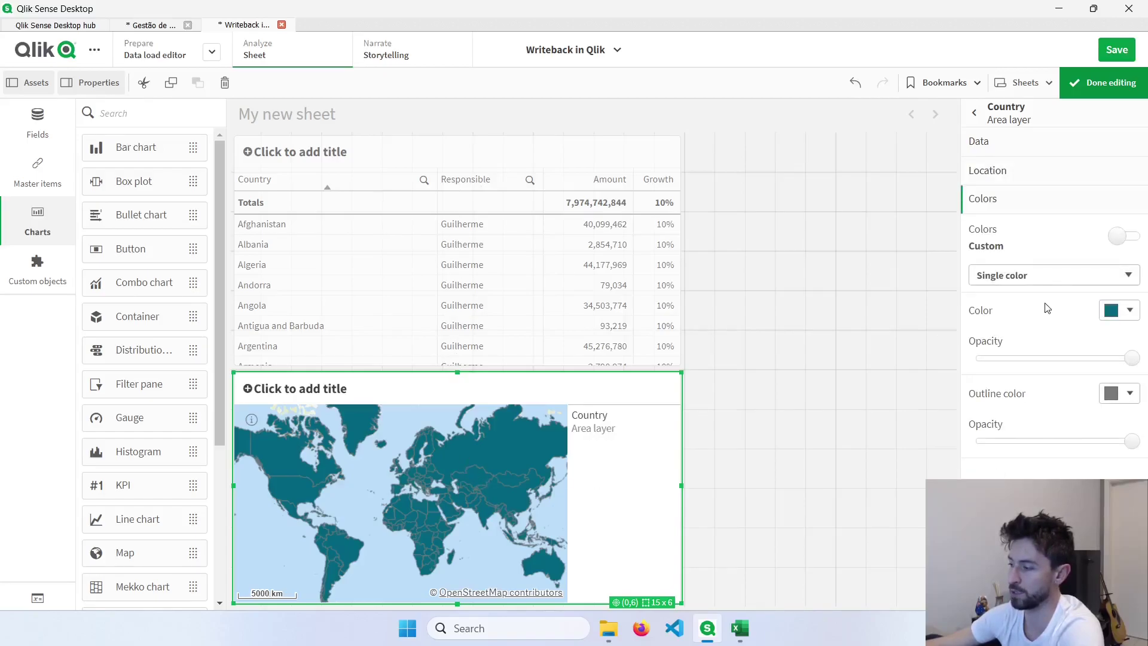
Colour the map by the Responsible dimension with persistent colours.
left_click(1048, 275)
left_click(1049, 302)
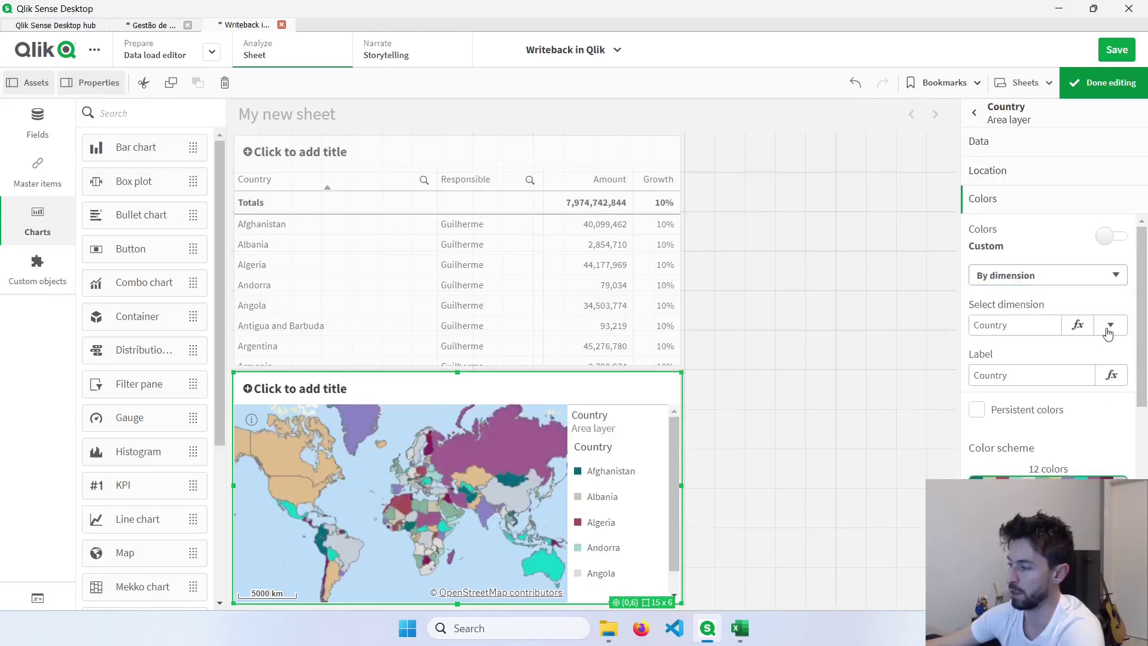
left_click(1111, 324)
type("Res")
left_click(1010, 420)
left_click(1009, 415)
Set the App theme to Sense Classic in the app settings and save the app.
scroll(1048, 453, "down", 2)
left_click(589, 51)
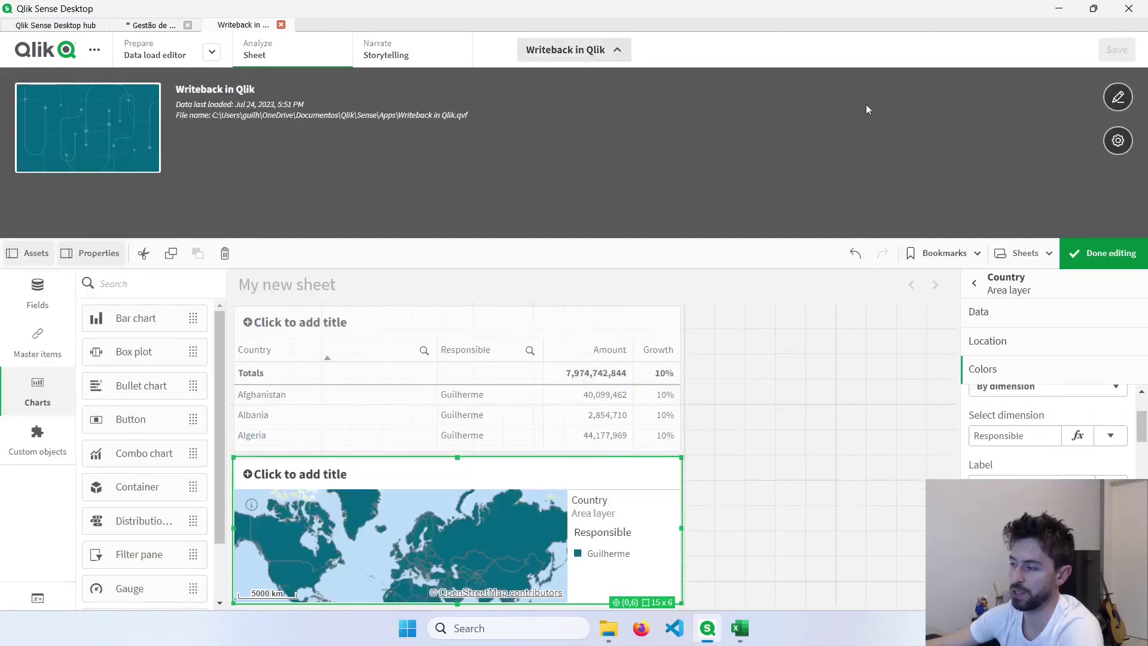
left_click(1122, 147)
left_click(509, 136)
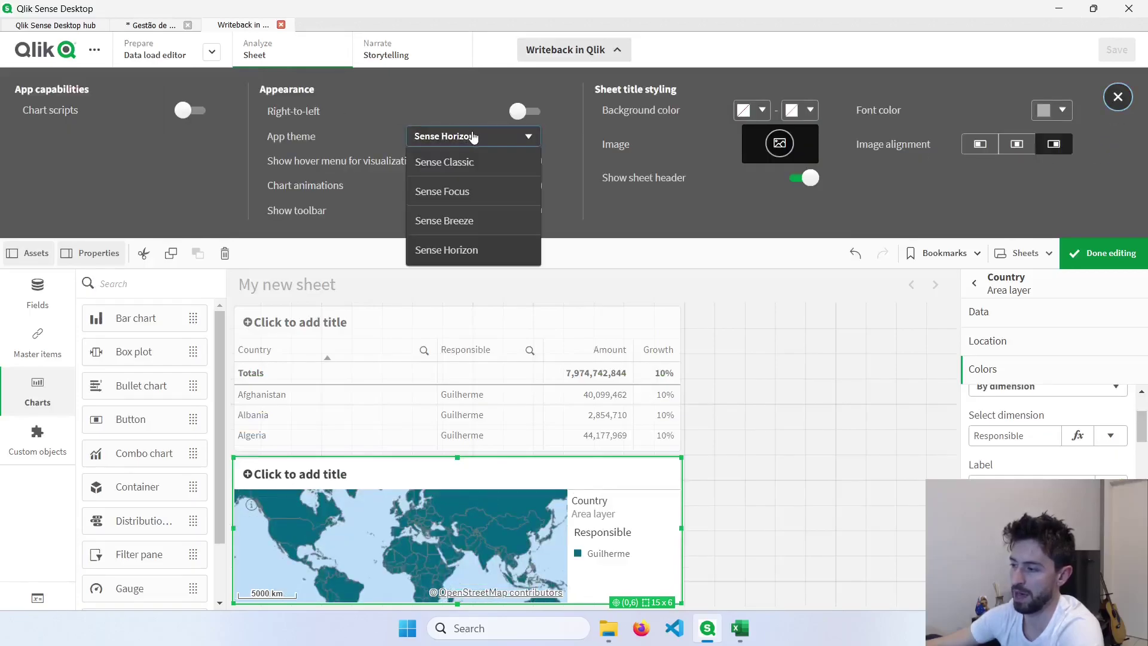
left_click(453, 163)
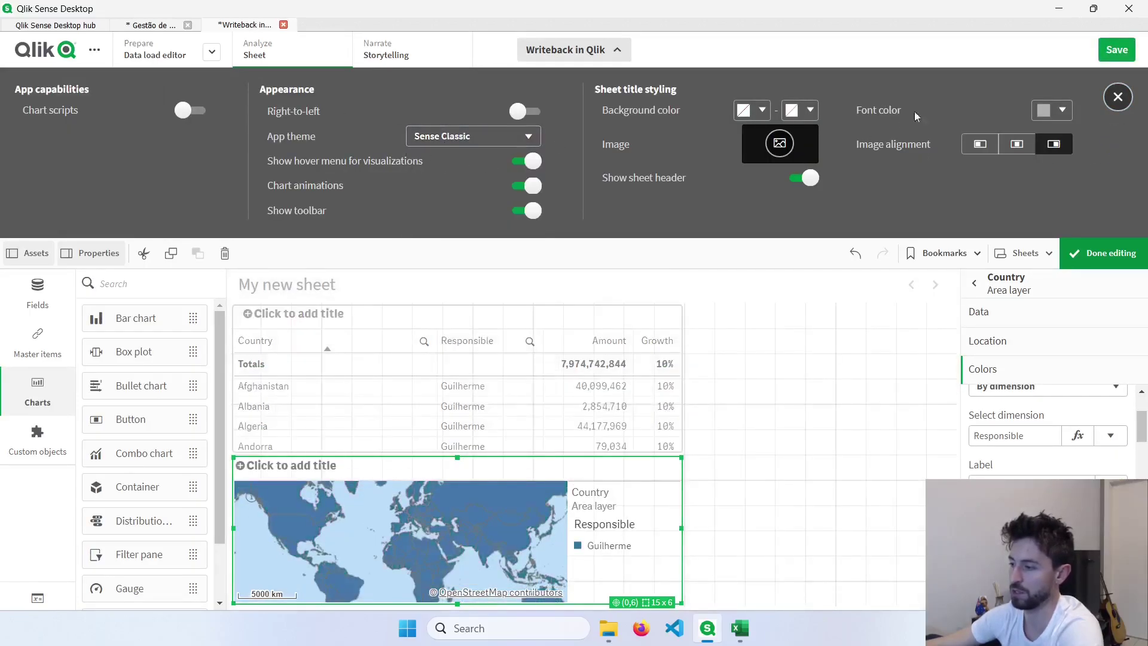
left_click(1106, 60)
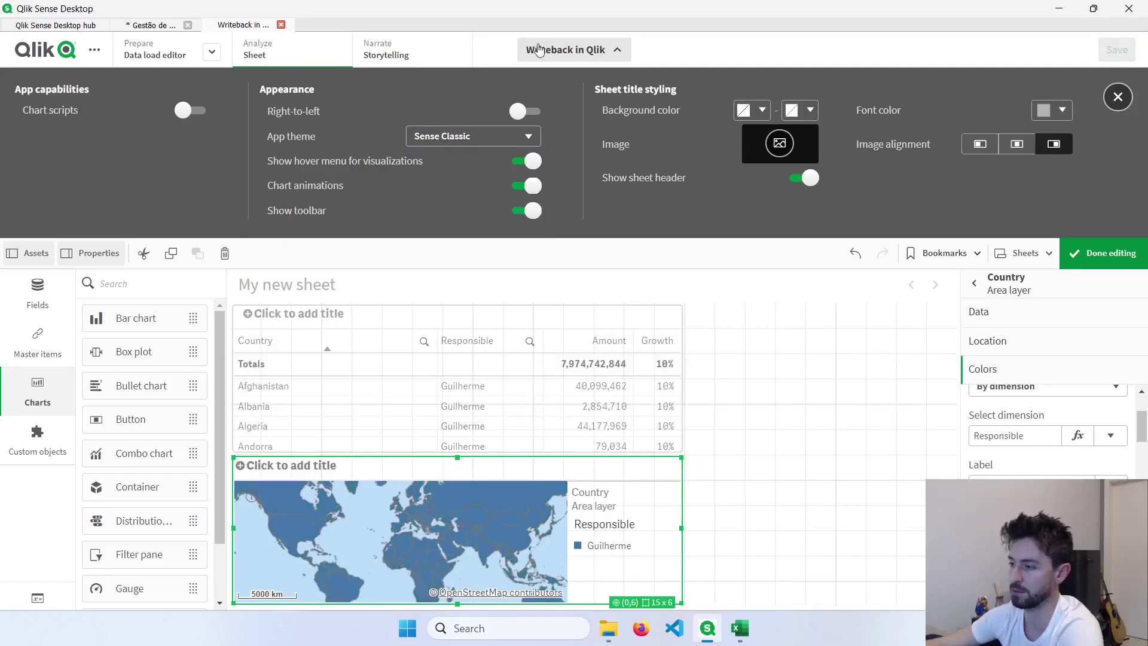
left_click(541, 51)
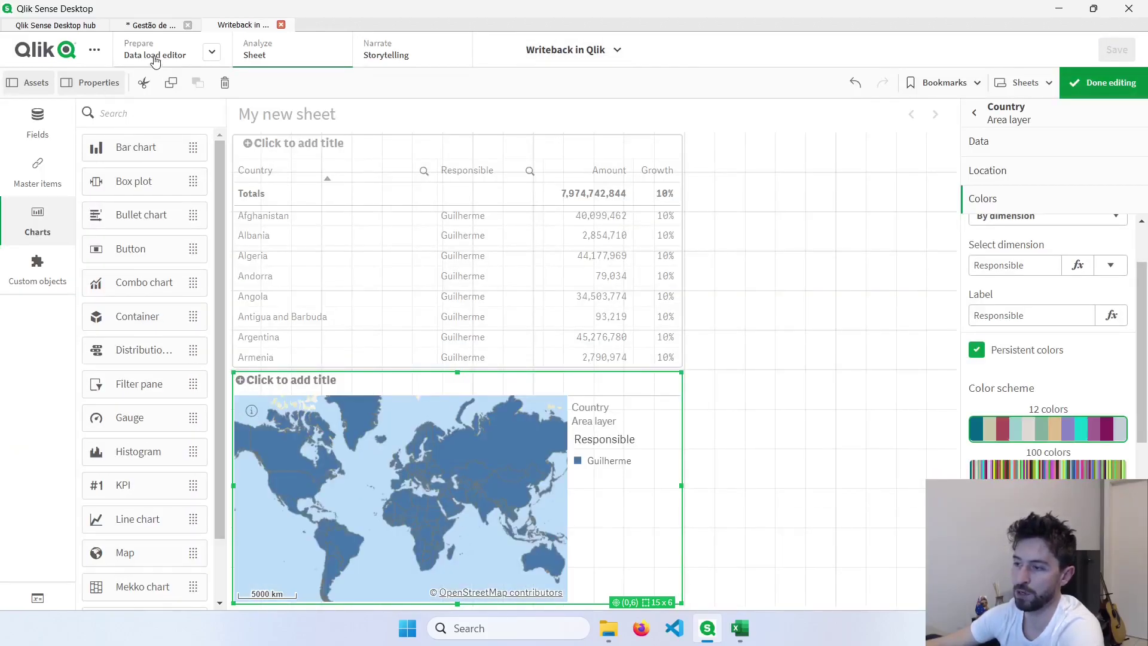
Return to the load script and select 'list dimensions' in the line 26 comment.
left_click(155, 55)
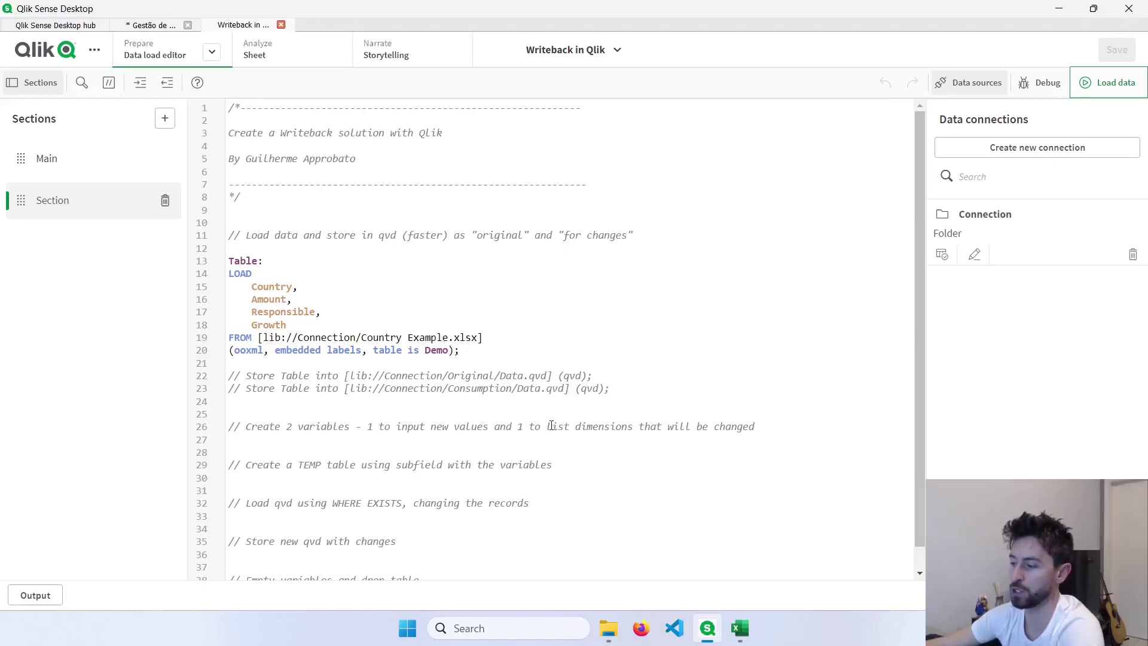
left_click_drag(578, 424, 635, 422)
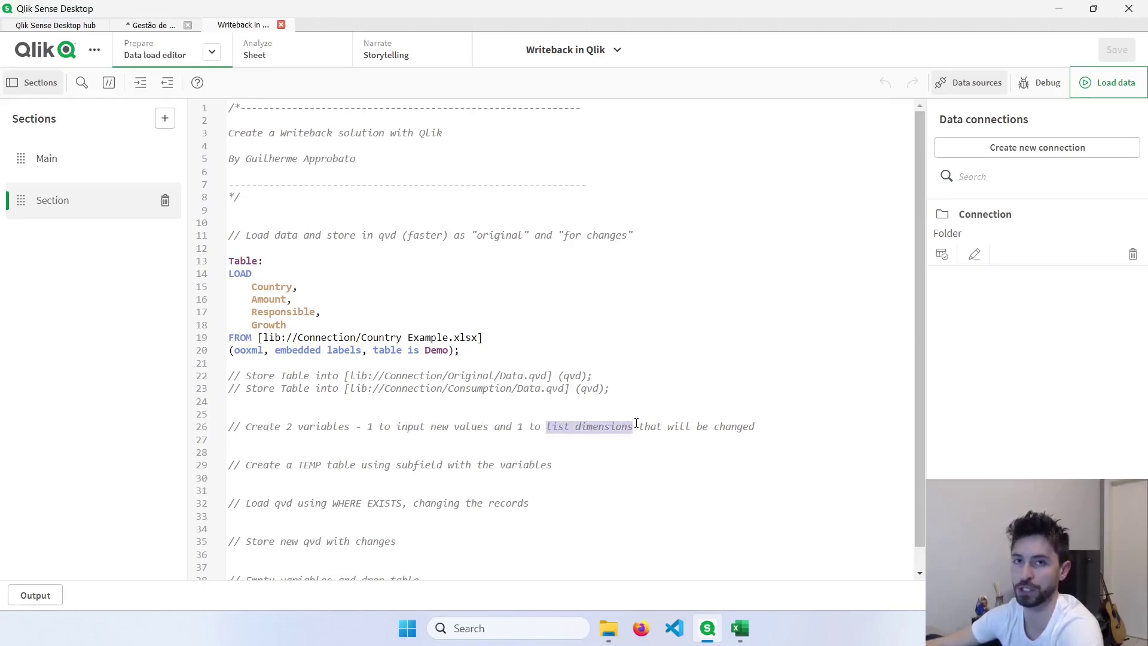
From the sheet editor's variable list, create the vInput variable.
left_click(285, 52)
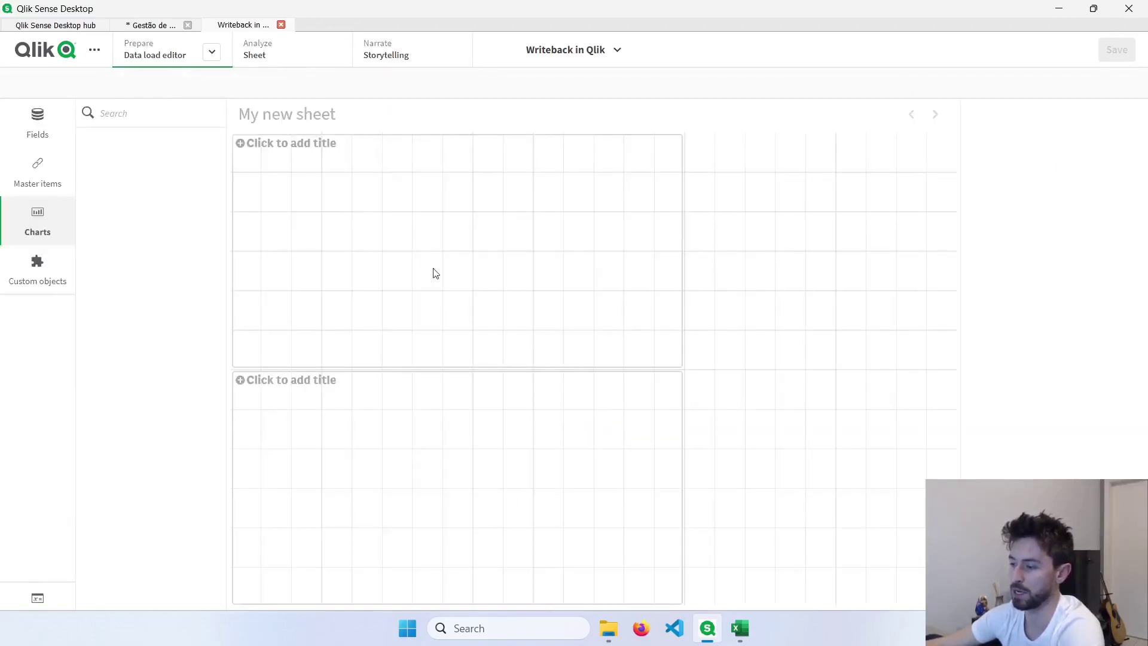
left_click(37, 598)
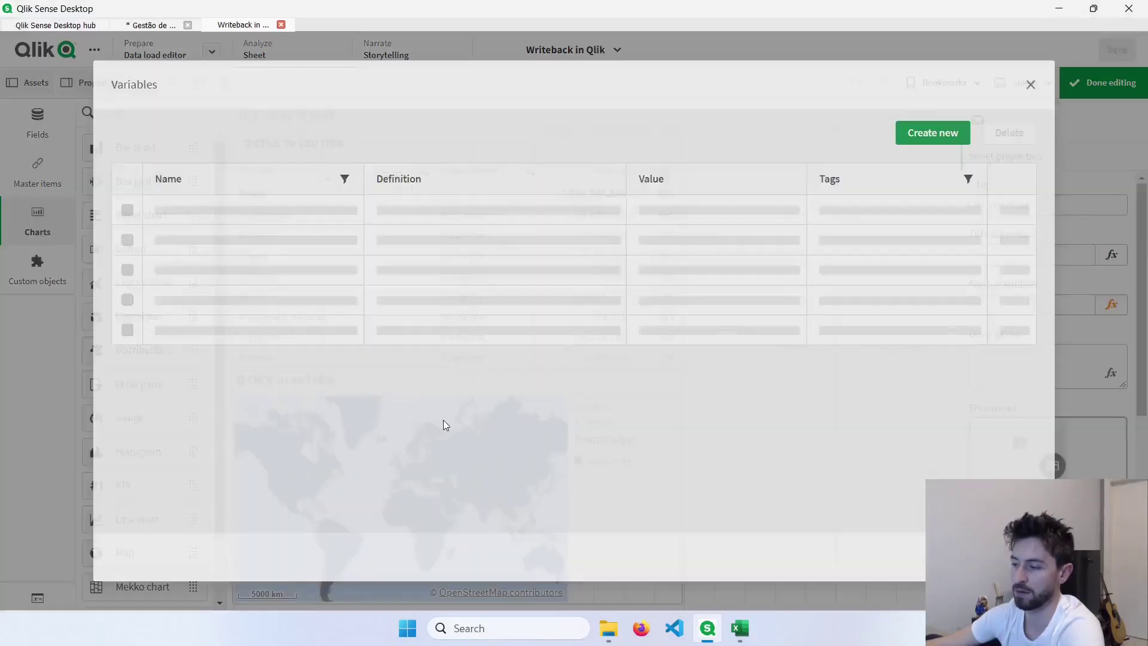
left_click(917, 138)
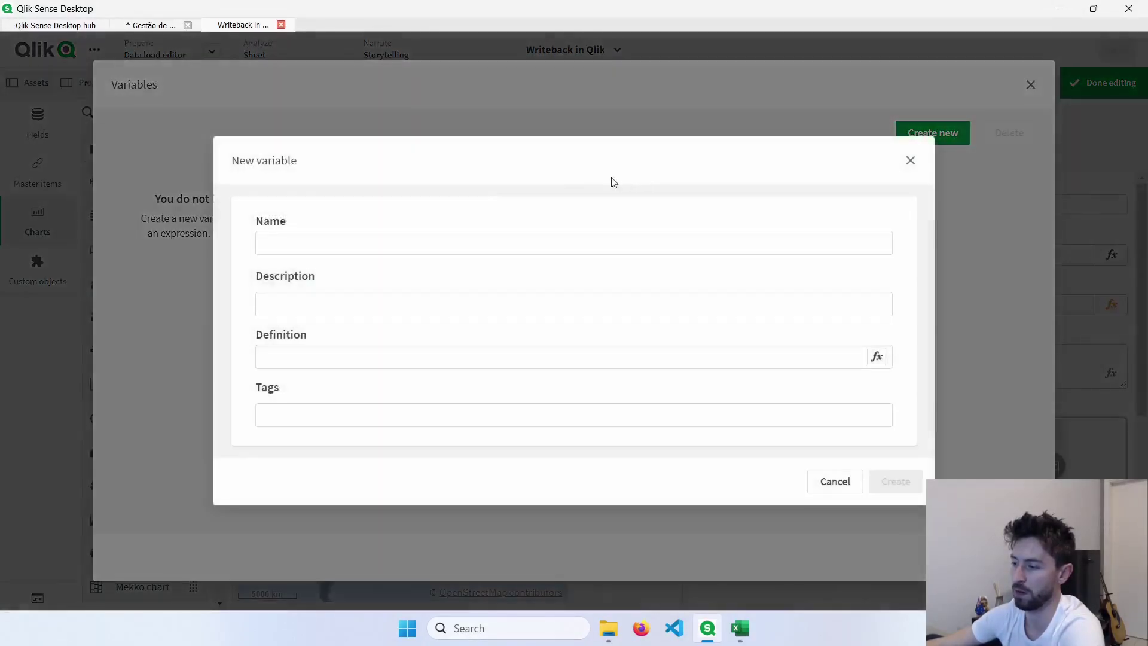
left_click(437, 245)
type("vInput")
key("Tab")
left_click(911, 492)
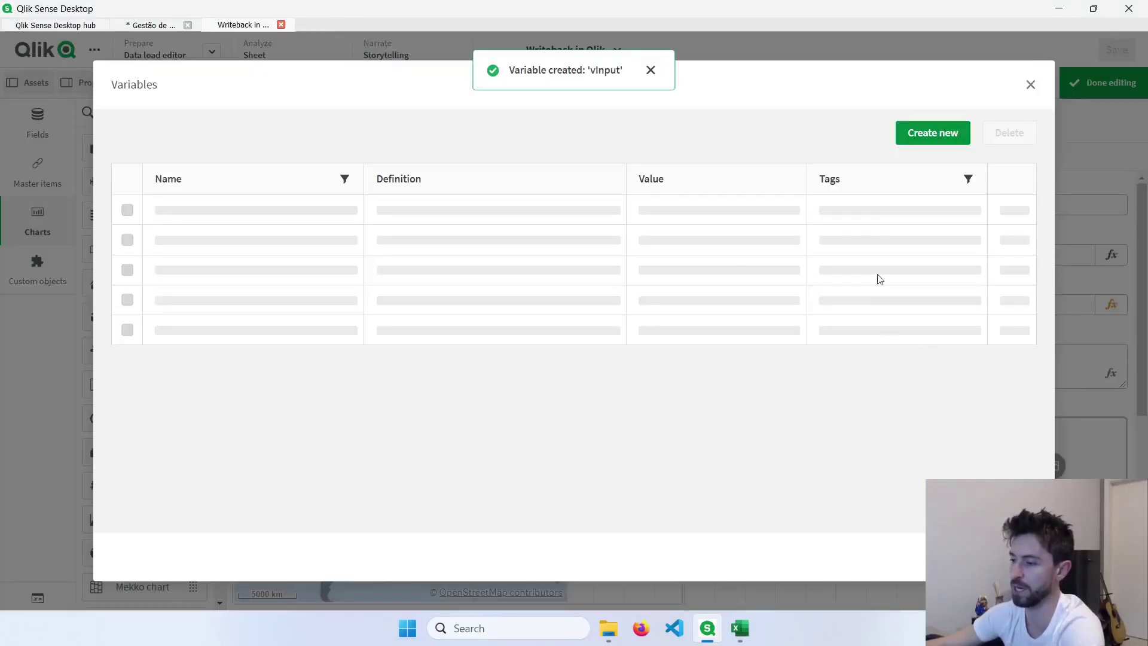
Create a second variable named vCountry.
left_click(921, 134)
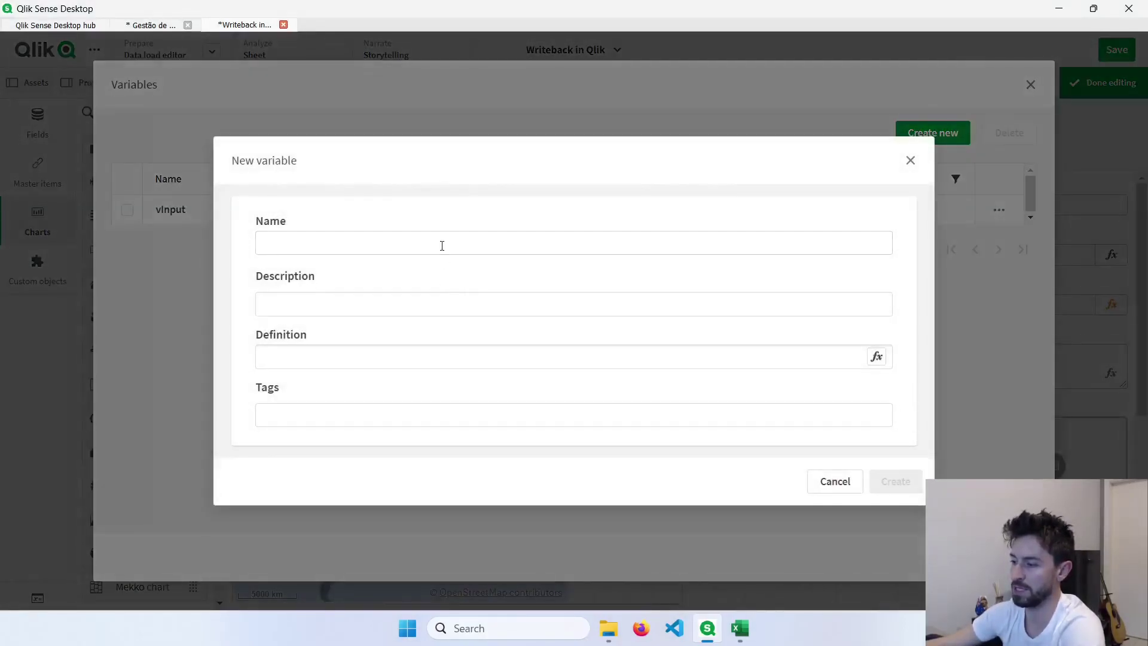
left_click(462, 244)
type("vCountry")
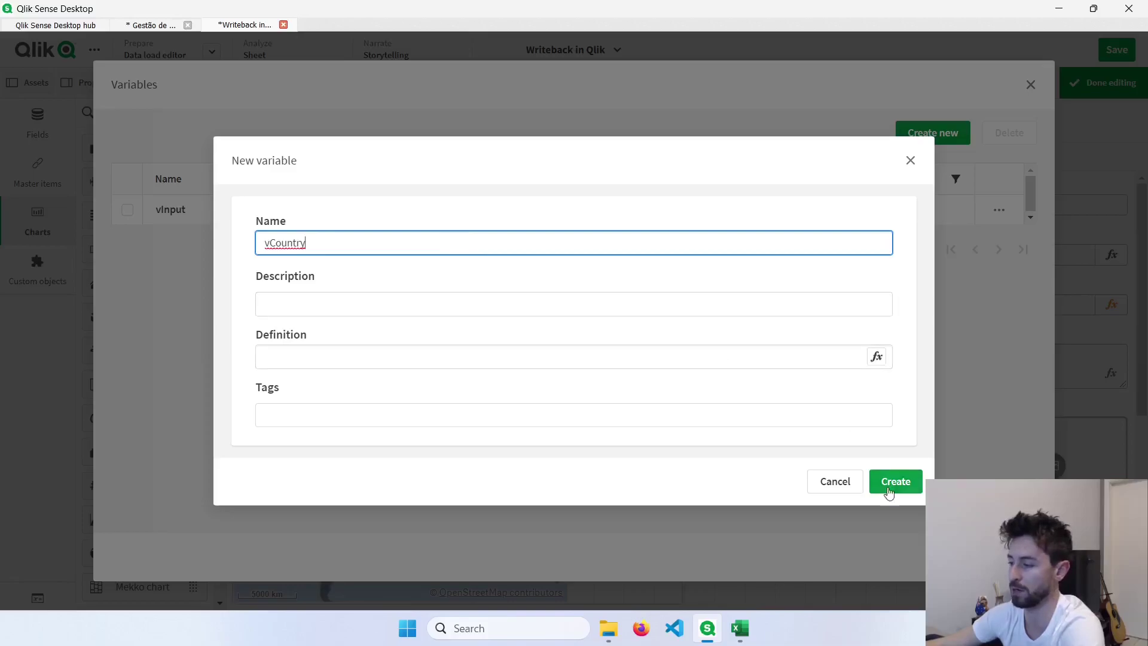
left_click(895, 486)
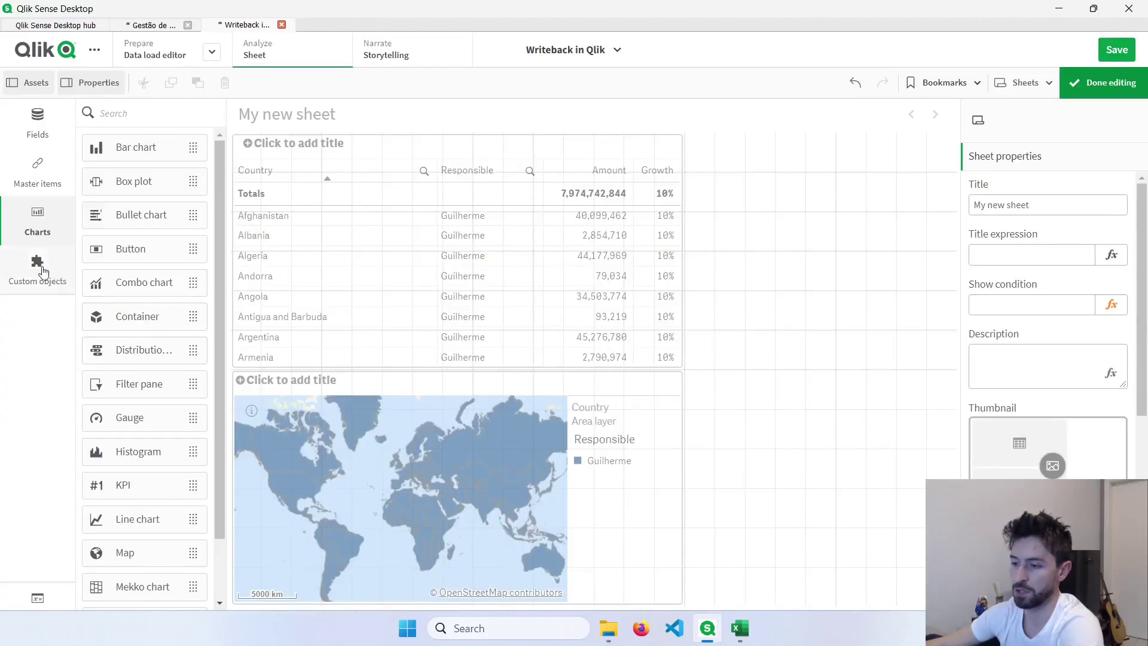
Place a Qlik Dashboard bundle Variable input bound to vInput beside the table, two rows tall.
left_click(43, 271)
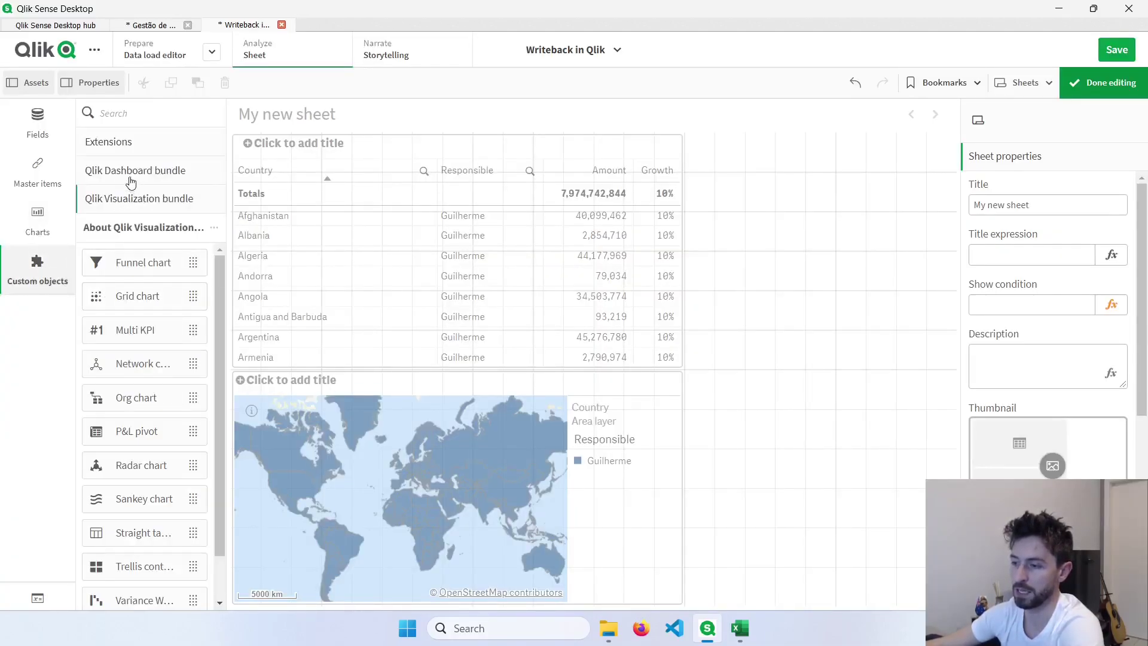
left_click(173, 198)
left_click_drag(133, 368, 781, 230)
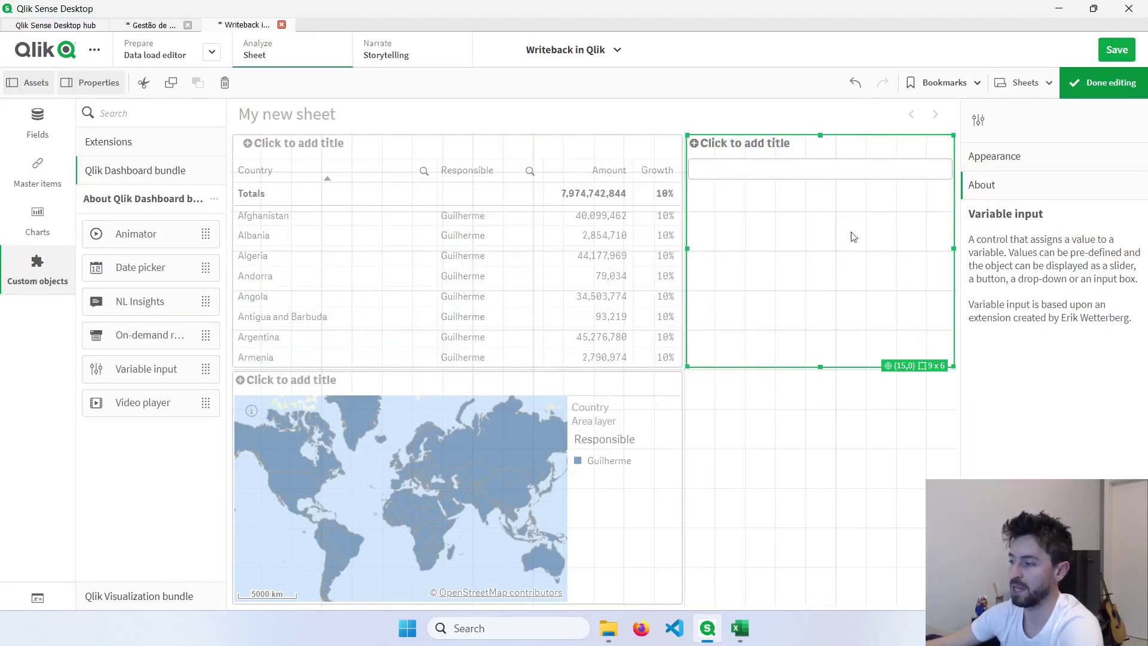
left_click(1017, 159)
left_click(1011, 212)
left_click(1024, 263)
left_click(1004, 289)
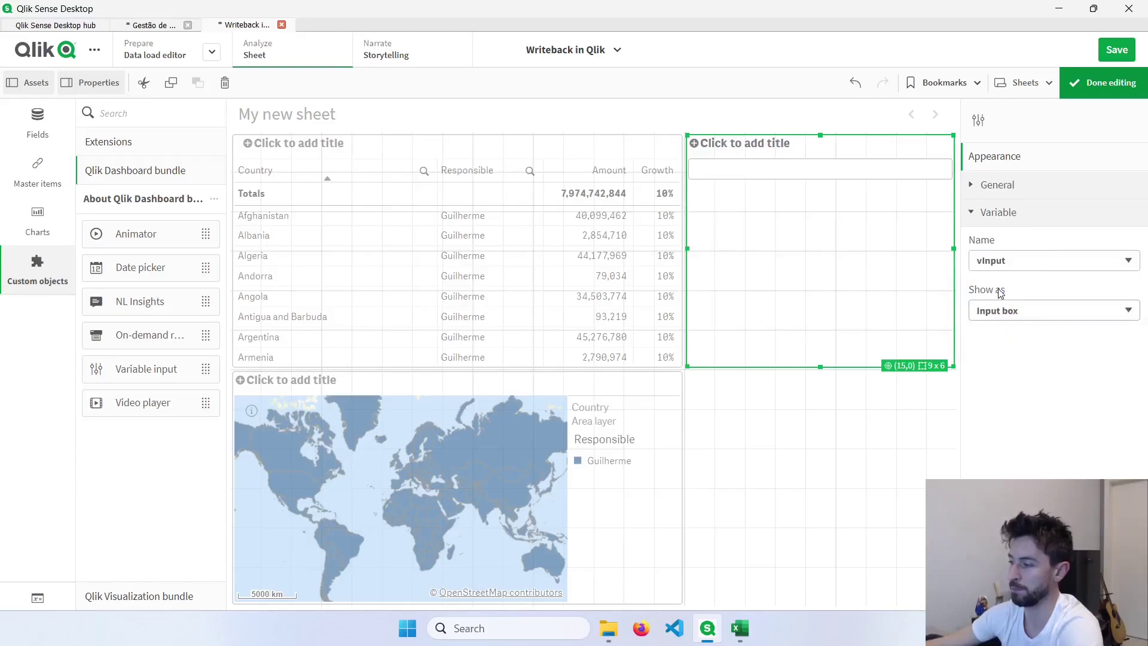
left_click_drag(825, 364, 817, 228)
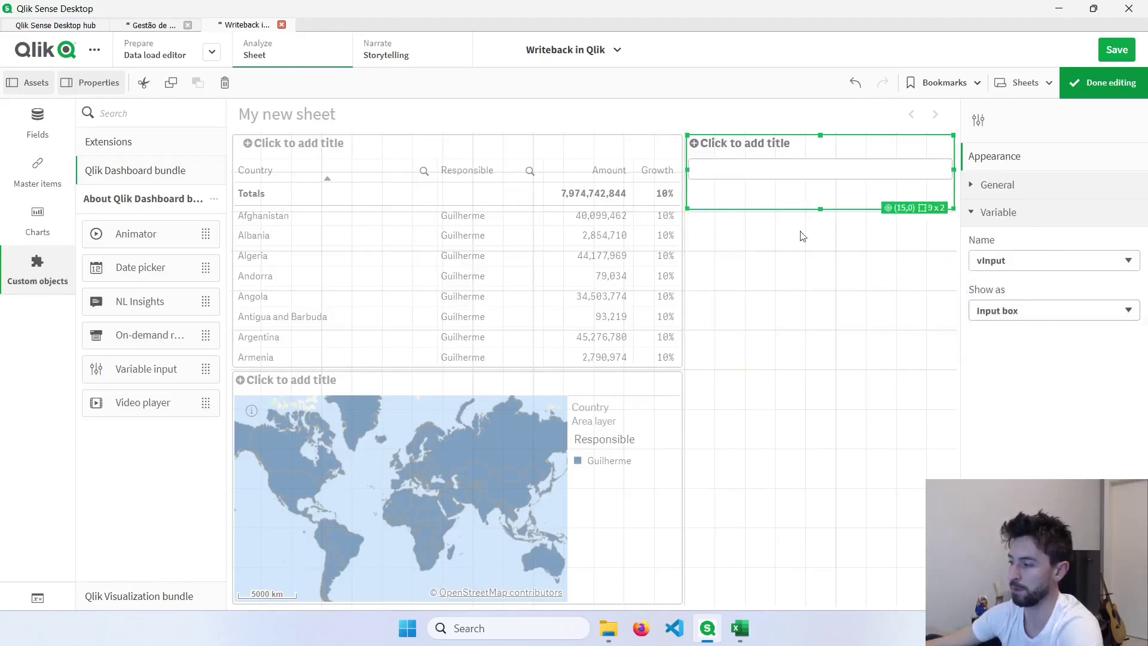
Place a Text & image object in the bottom-right area of the sheet.
left_click(37, 223)
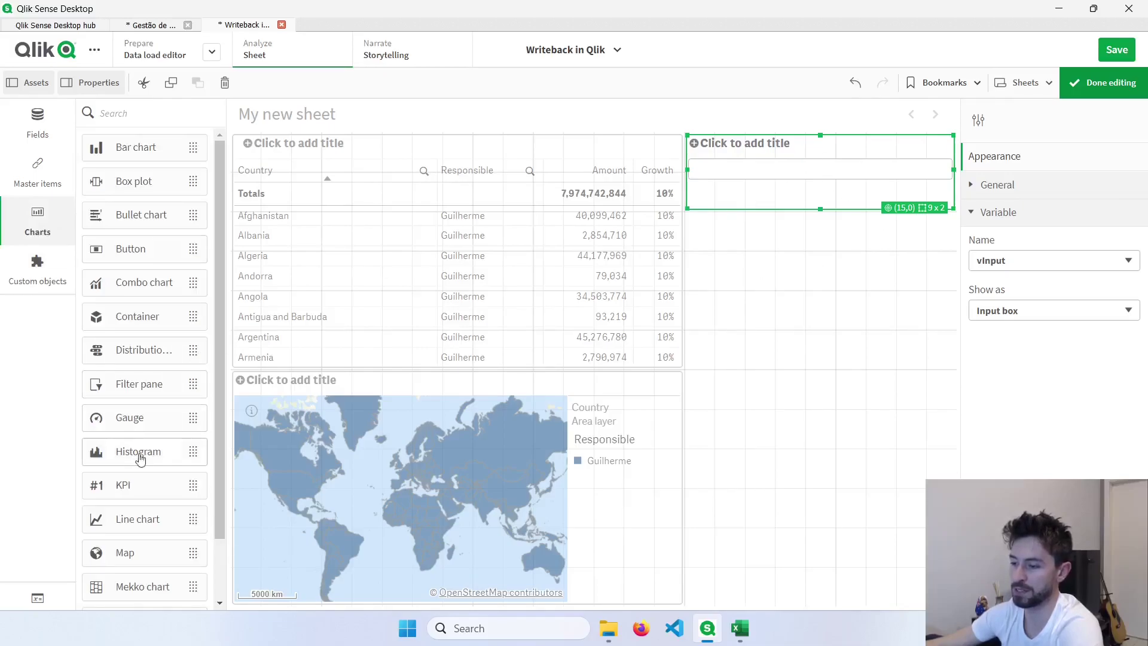
scroll(141, 456, "down", 3)
left_click_drag(275, 573, 849, 439)
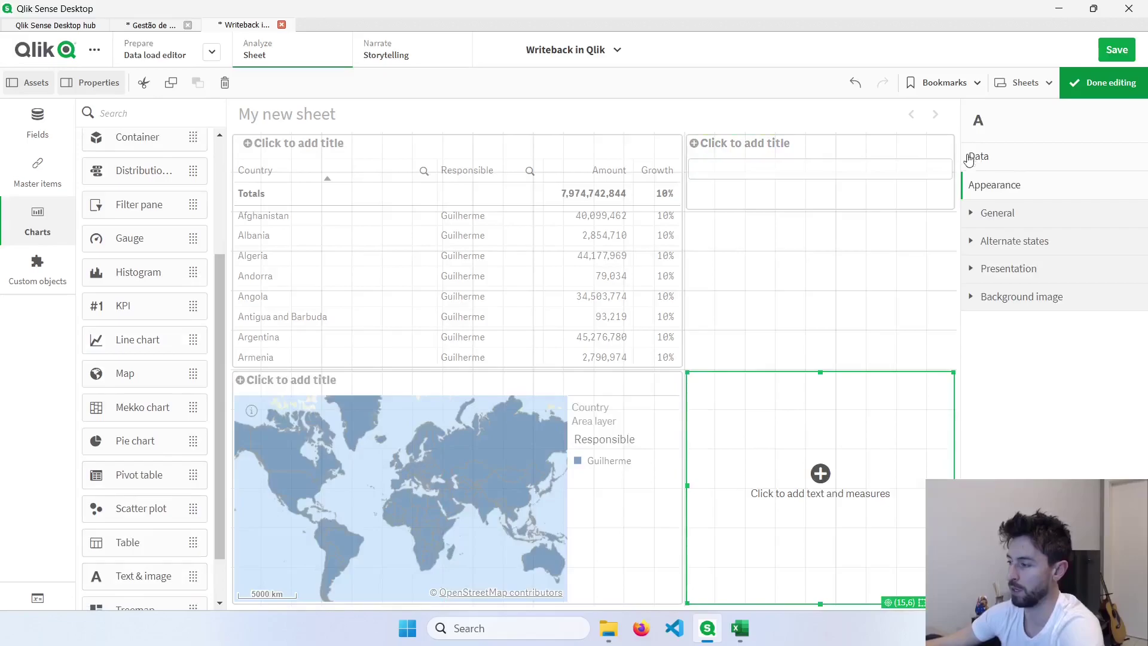
Give the text object a measure with the expression '$(vInput)'.
left_click(975, 159)
left_click(1027, 226)
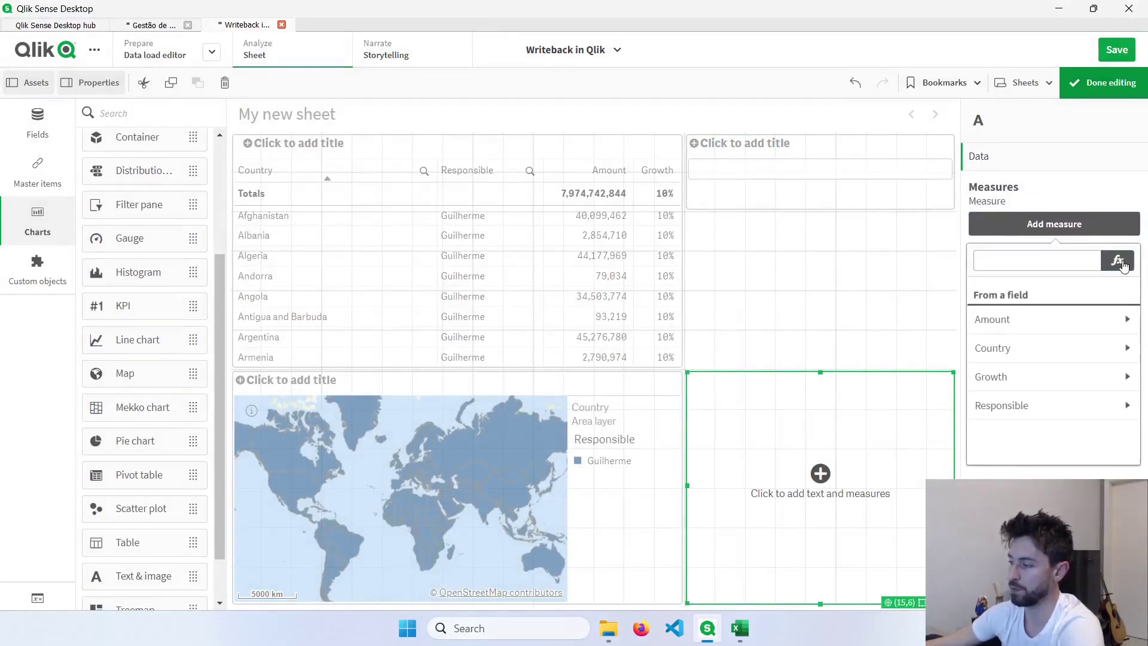
left_click(1118, 262)
type("$(vInput)")
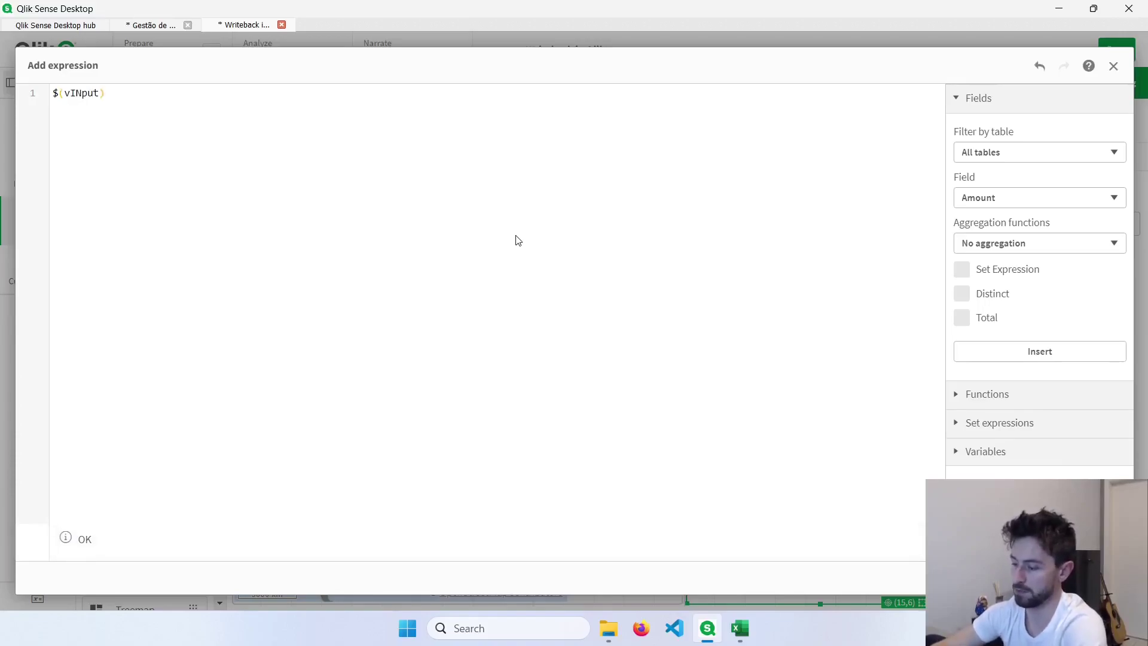
key("Left")
key("ctrl+shift+Left")
key("BackSpace")
type("vInput)")
type("'")
key("End")
type("'")
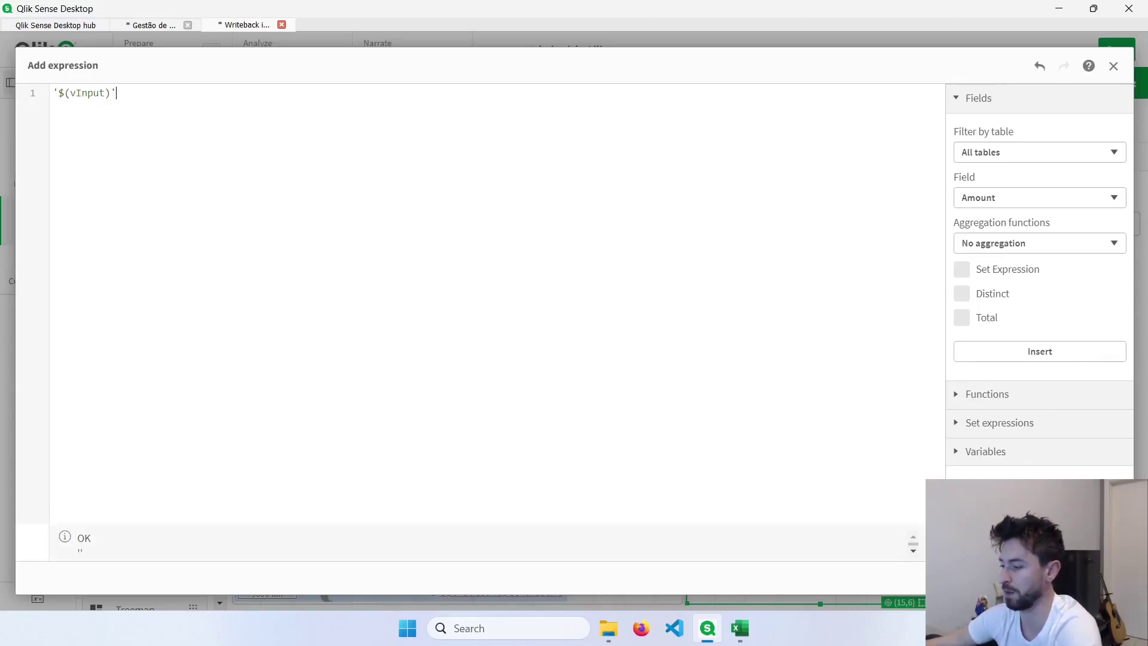
left_click(1107, 578)
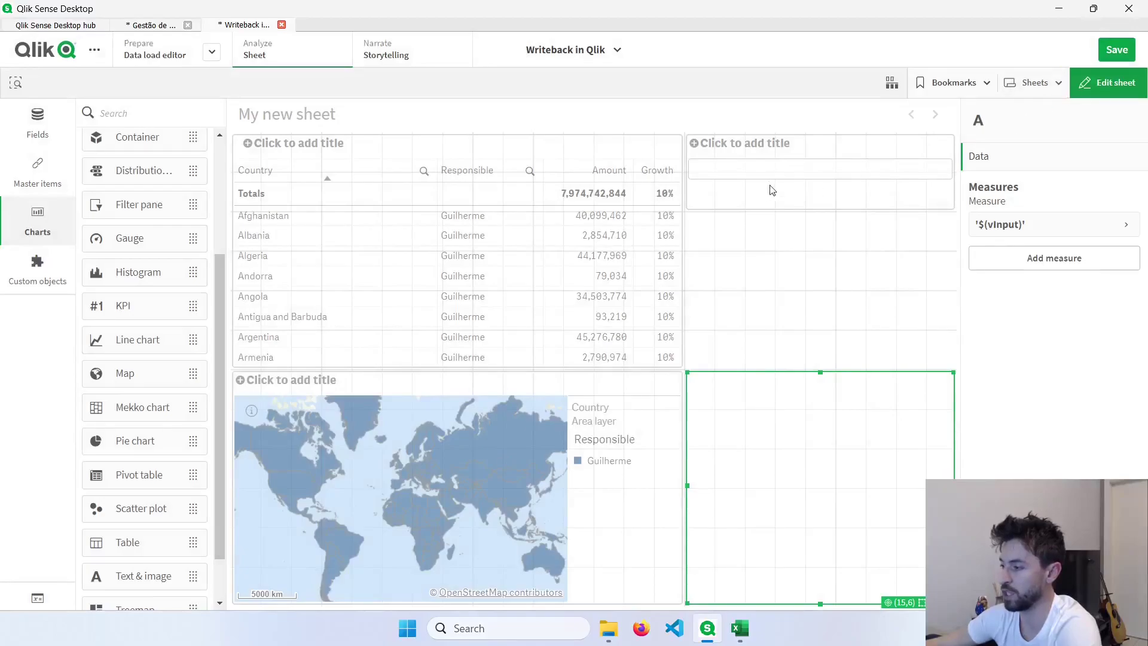
Leave editing and enter ABCD in the input box so the text object shows it.
key("ctrl+e")
left_click(791, 156)
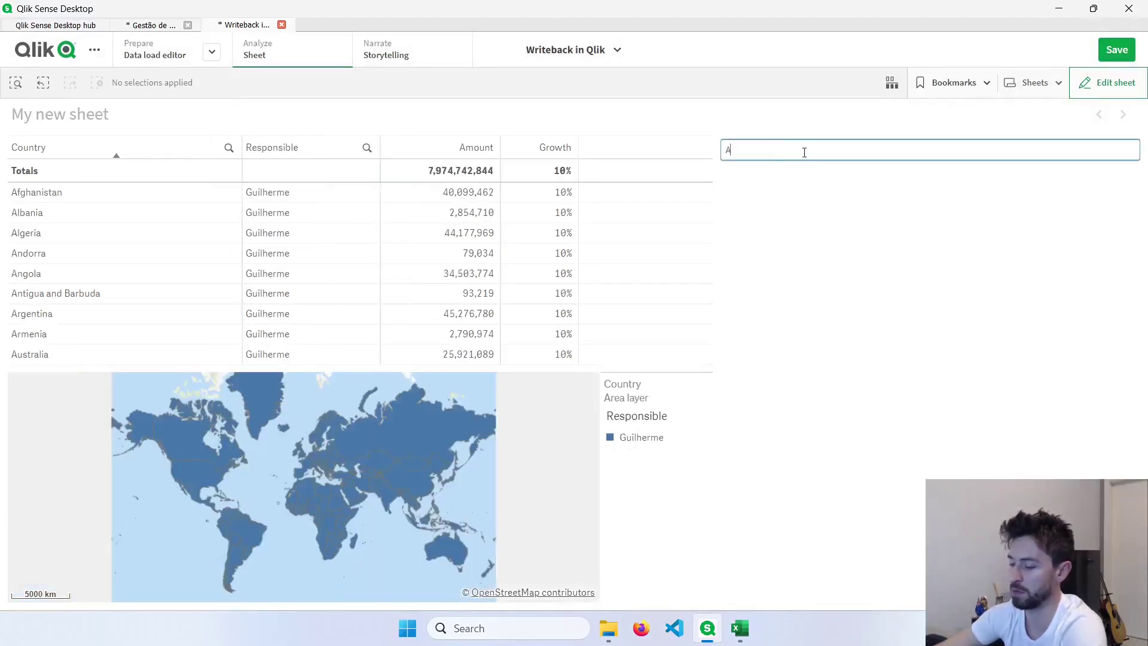
key("Return")
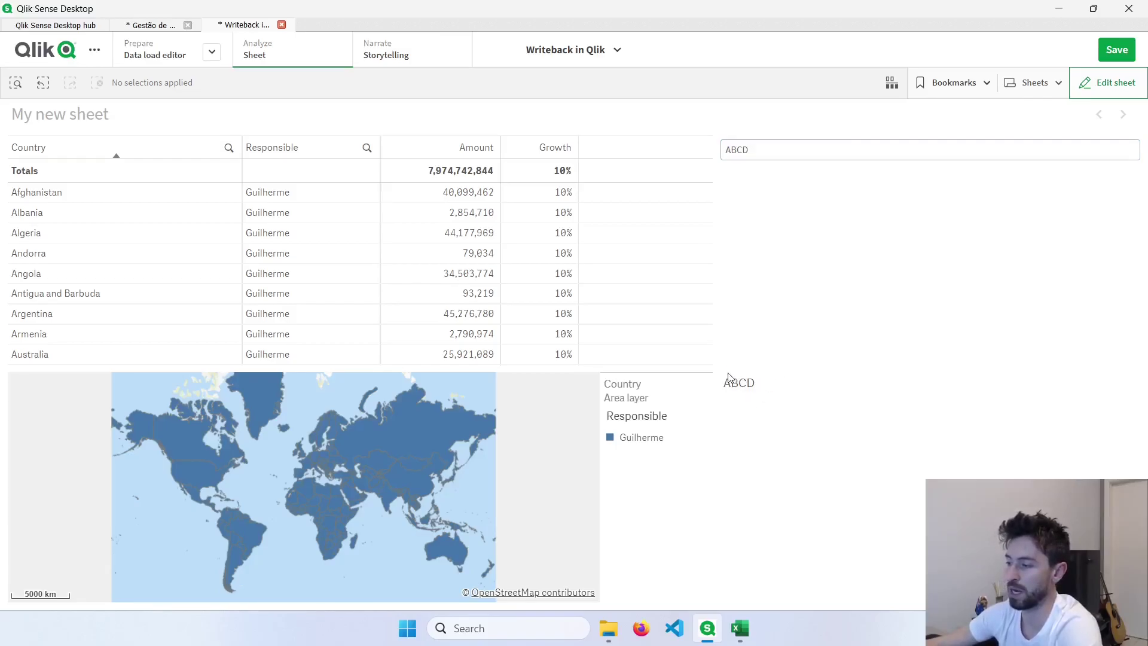
Prefix the text object's value with 'vInput : ' and add a second line 'vCountry :'.
left_click(1109, 82)
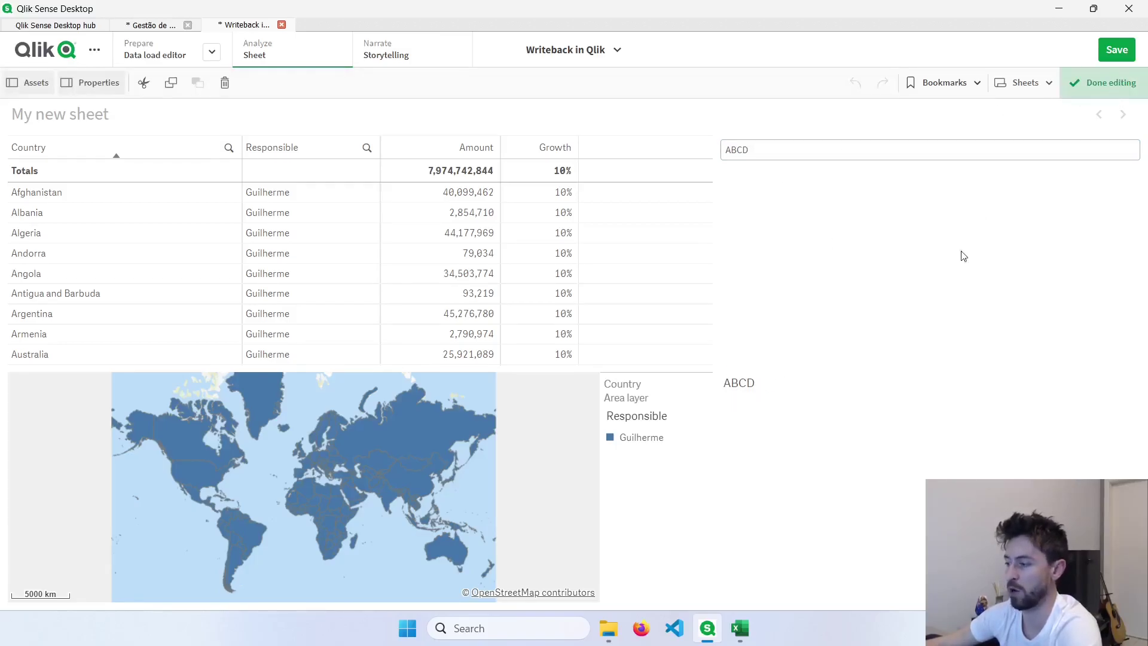
left_click(804, 412)
left_click(853, 411)
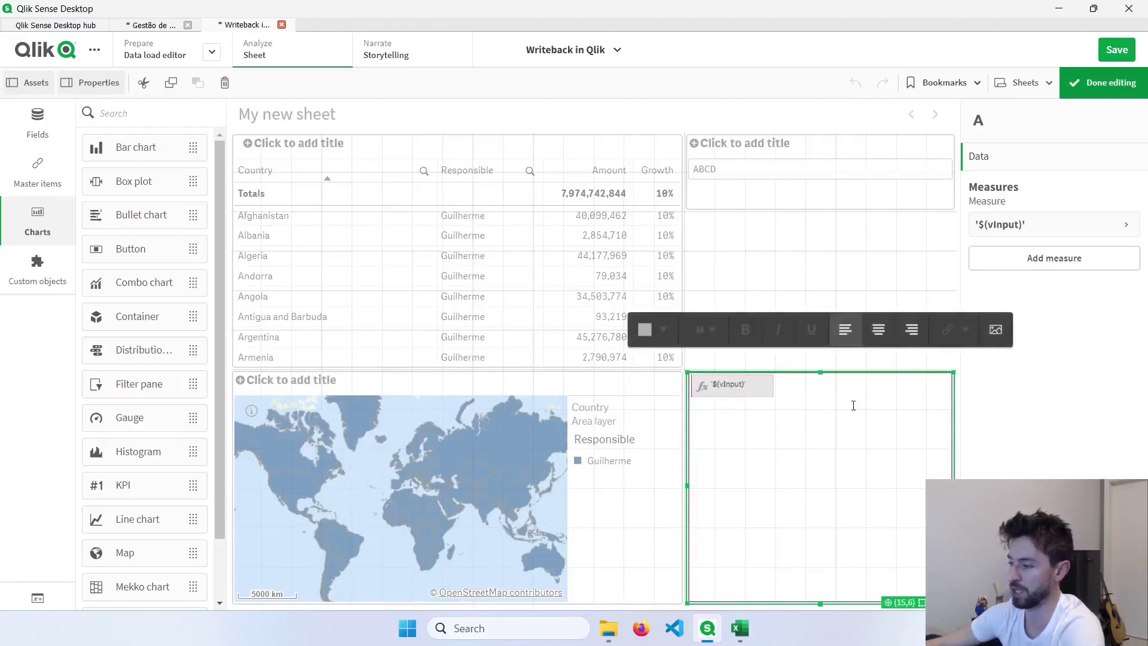
type("vInput :")
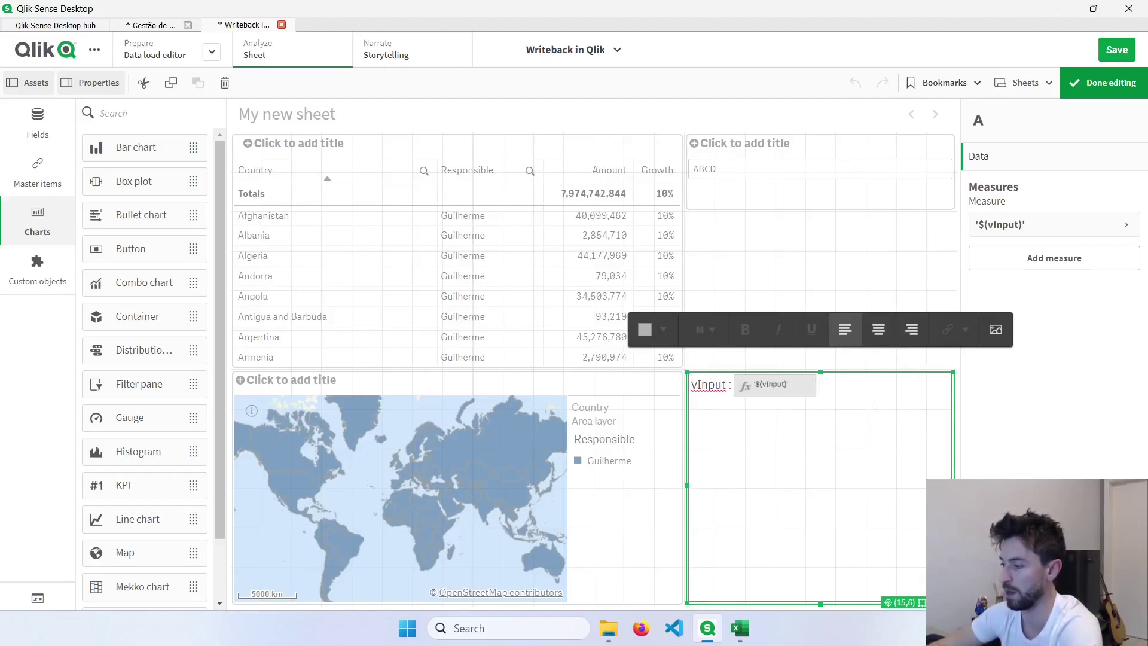
type("vCountry :")
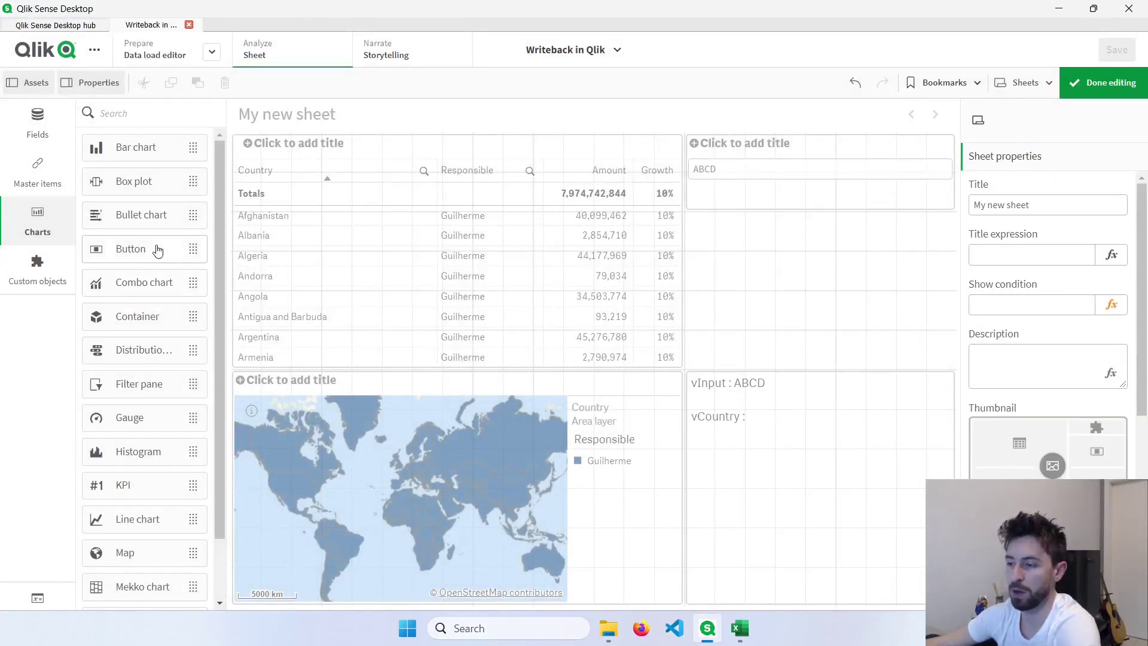
Place a new button under the input box with a Set variable value action.
left_click_drag(149, 252, 792, 273)
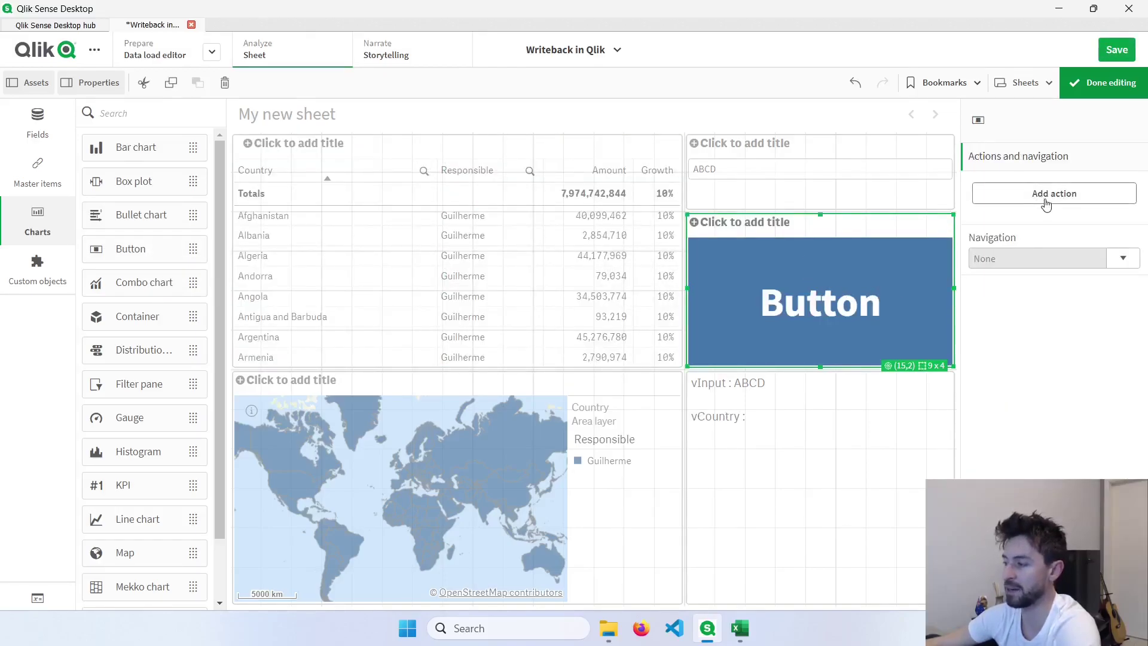
left_click(1046, 205)
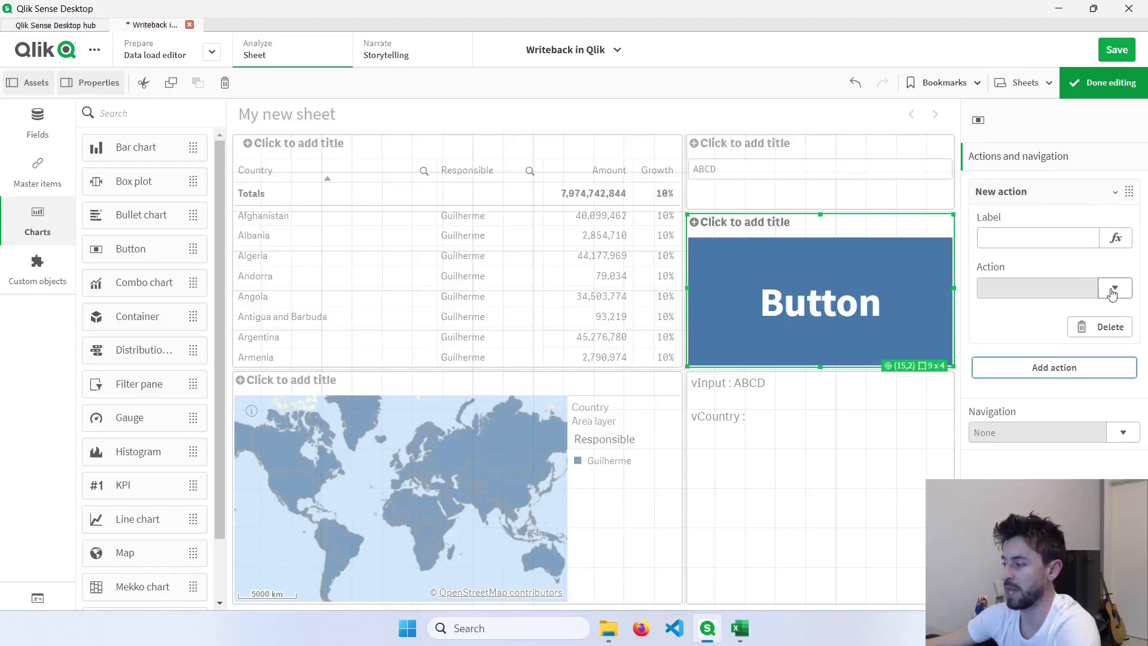
left_click(1113, 291)
type("var")
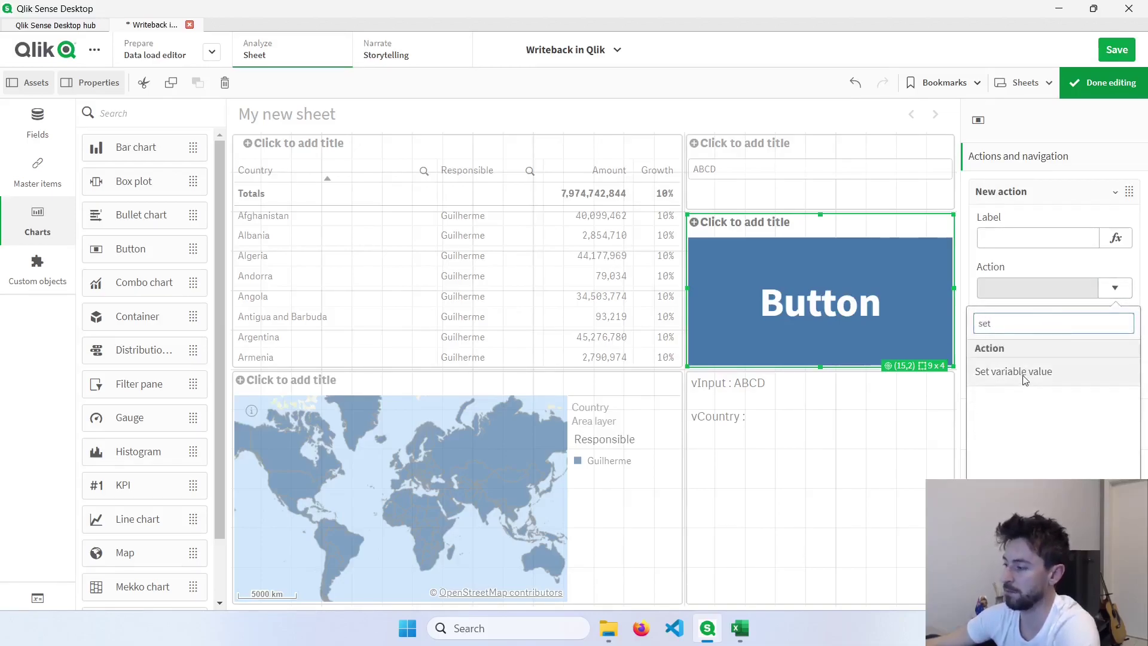
left_click(1024, 370)
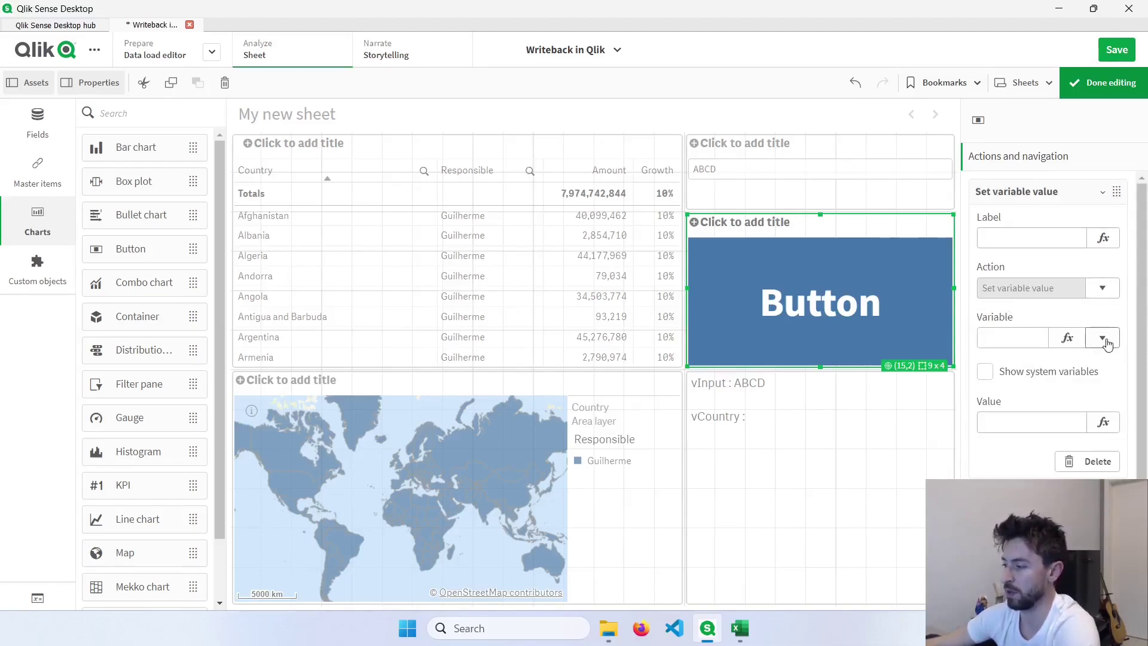
Set the action's variable to vCountry and its value to Concat( distinct Country, ',').
left_click(1108, 343)
left_click(1032, 449)
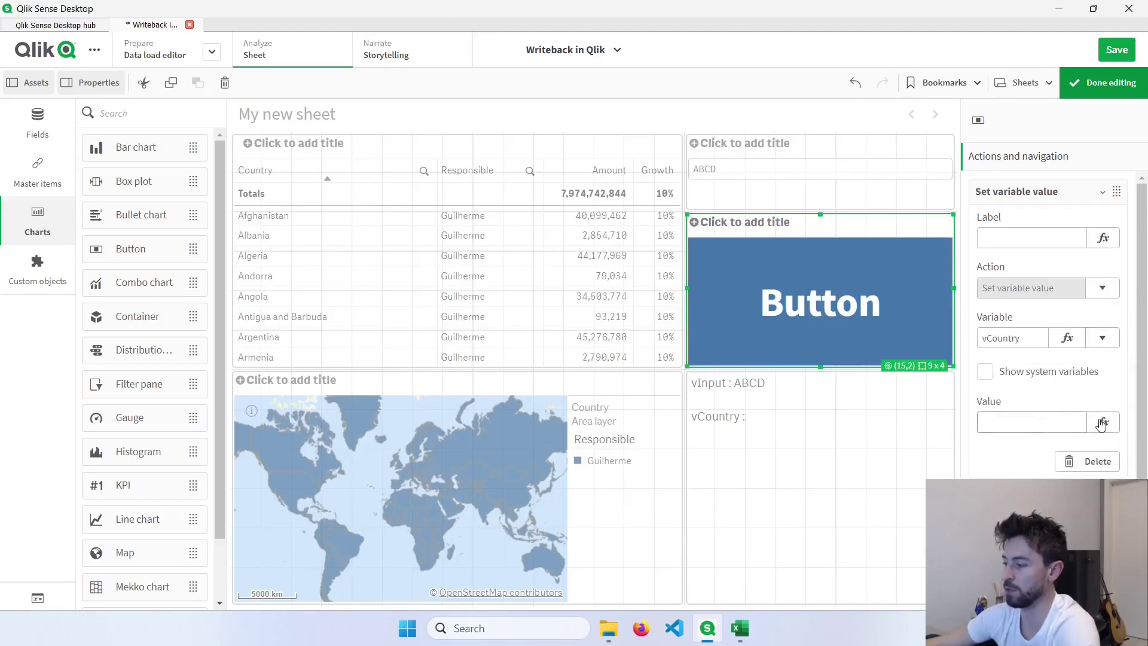
left_click(1104, 422)
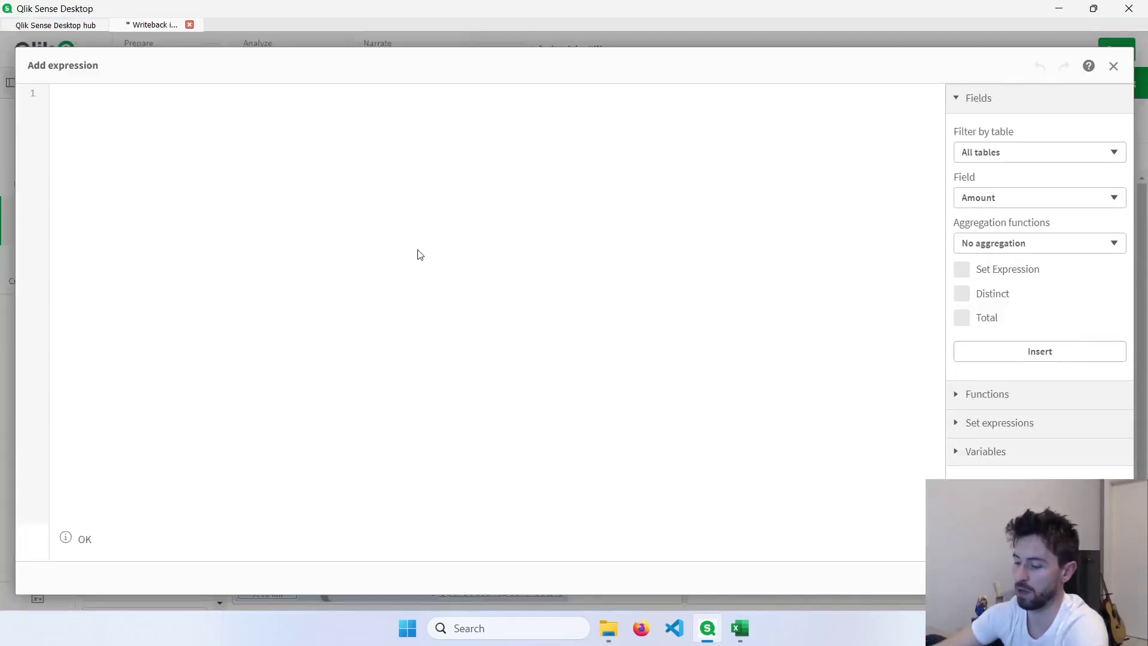
type("Concat( ")
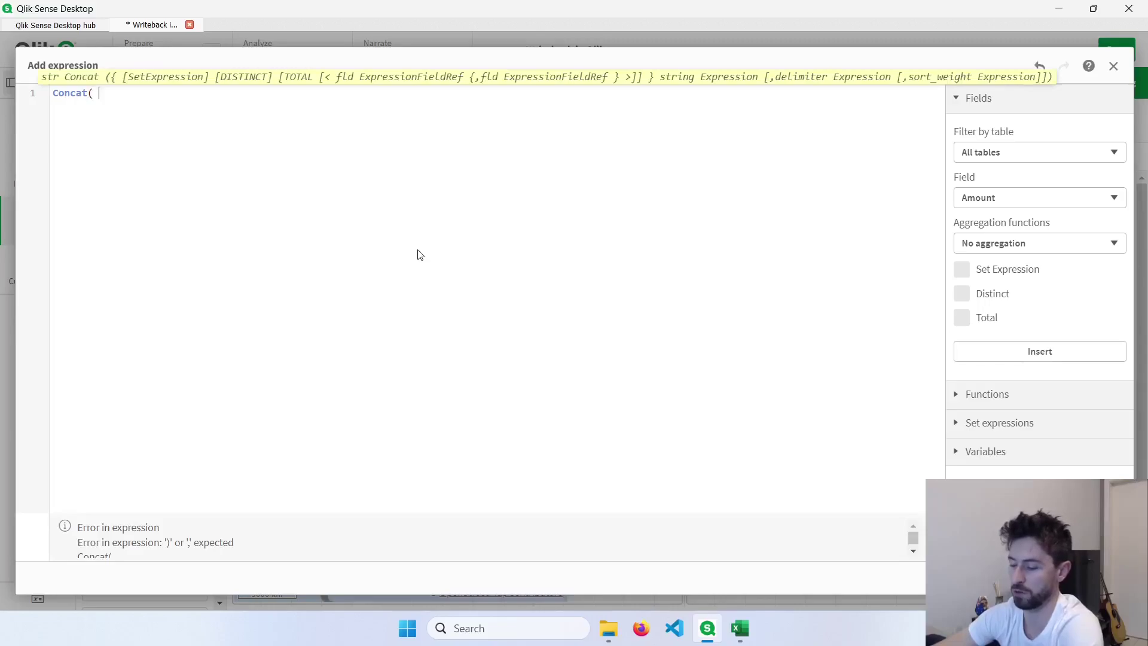
type("distinct Country, ',")
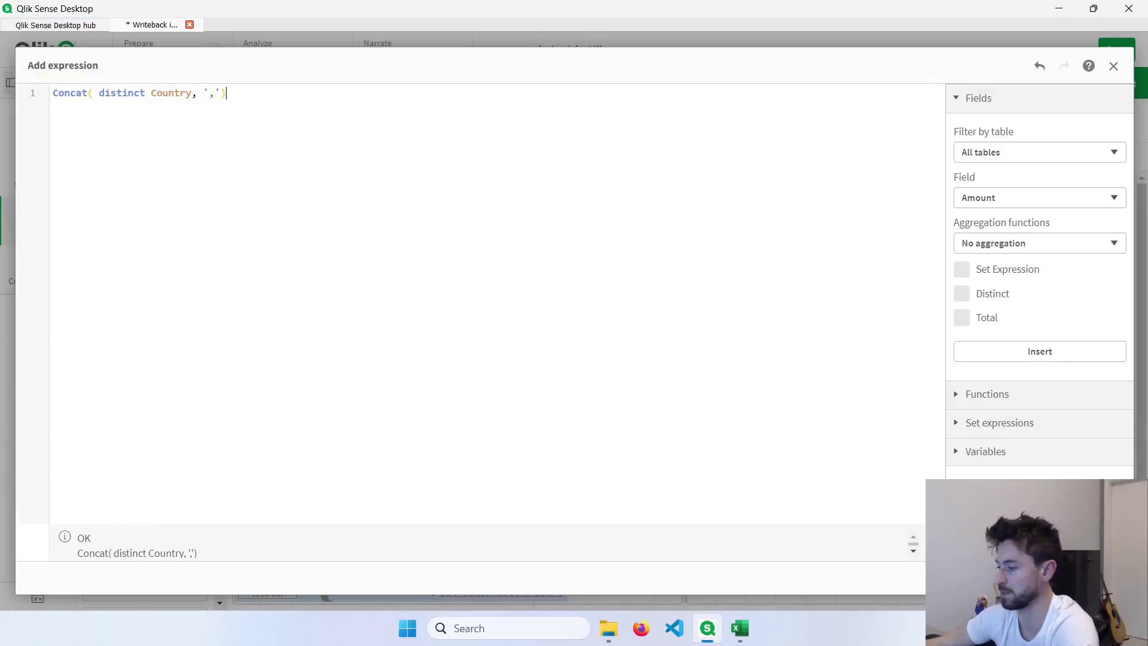
left_click(1108, 577)
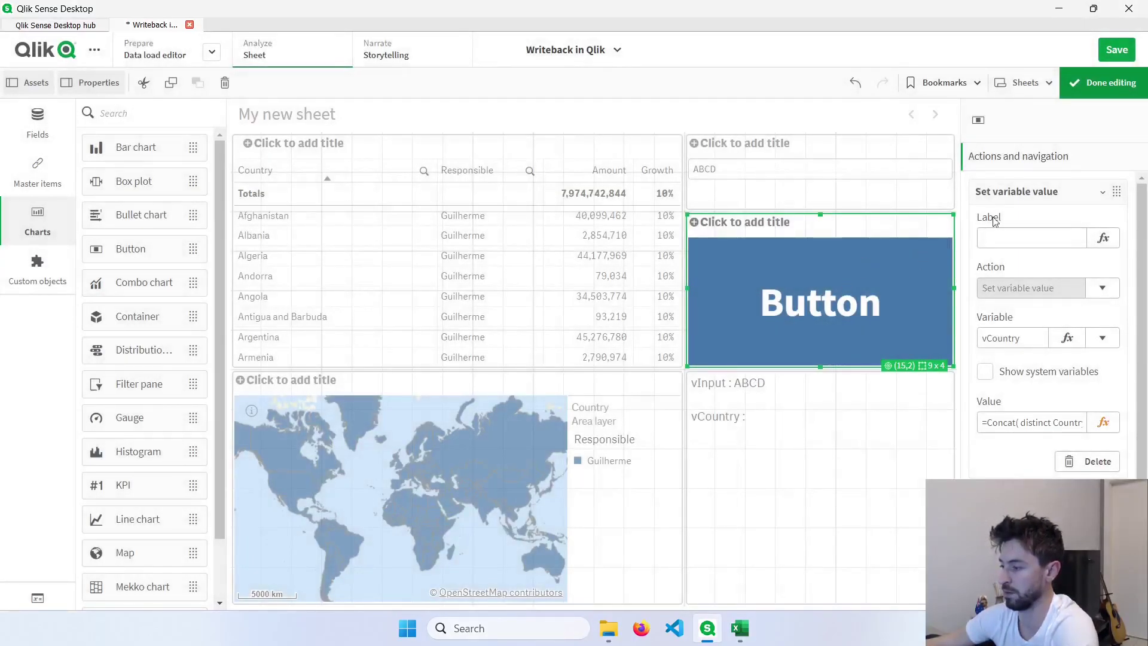
Fill vCountry from Brazil and Canada, then clear the selection and fill it with all countries.
left_click(1105, 89)
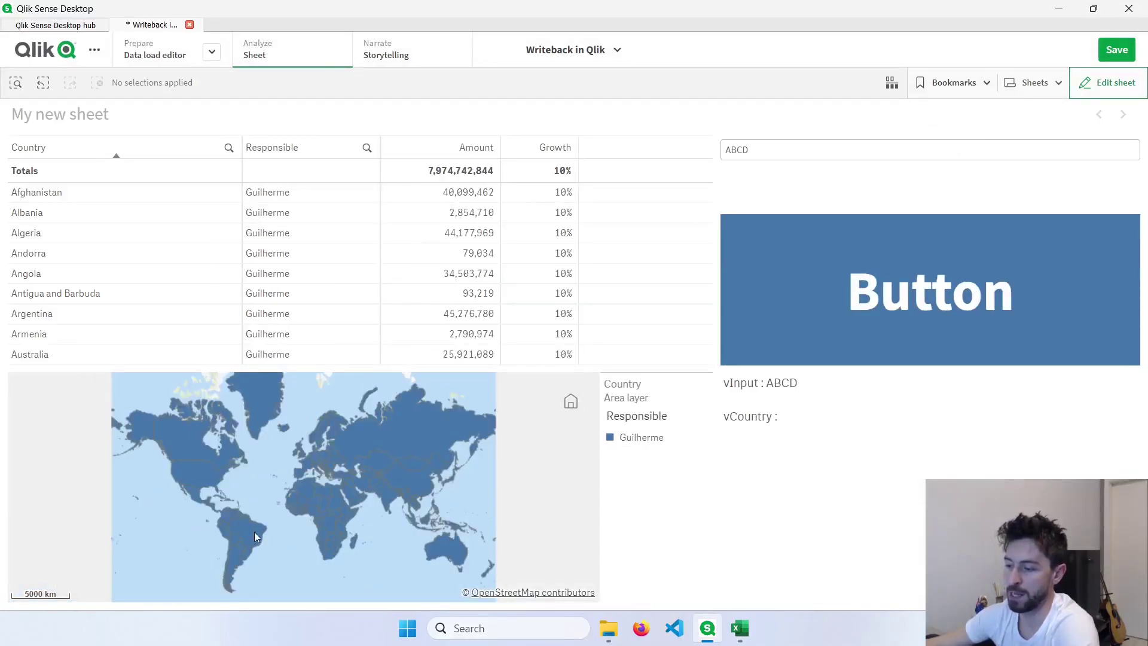
left_click(254, 533)
left_click(200, 450)
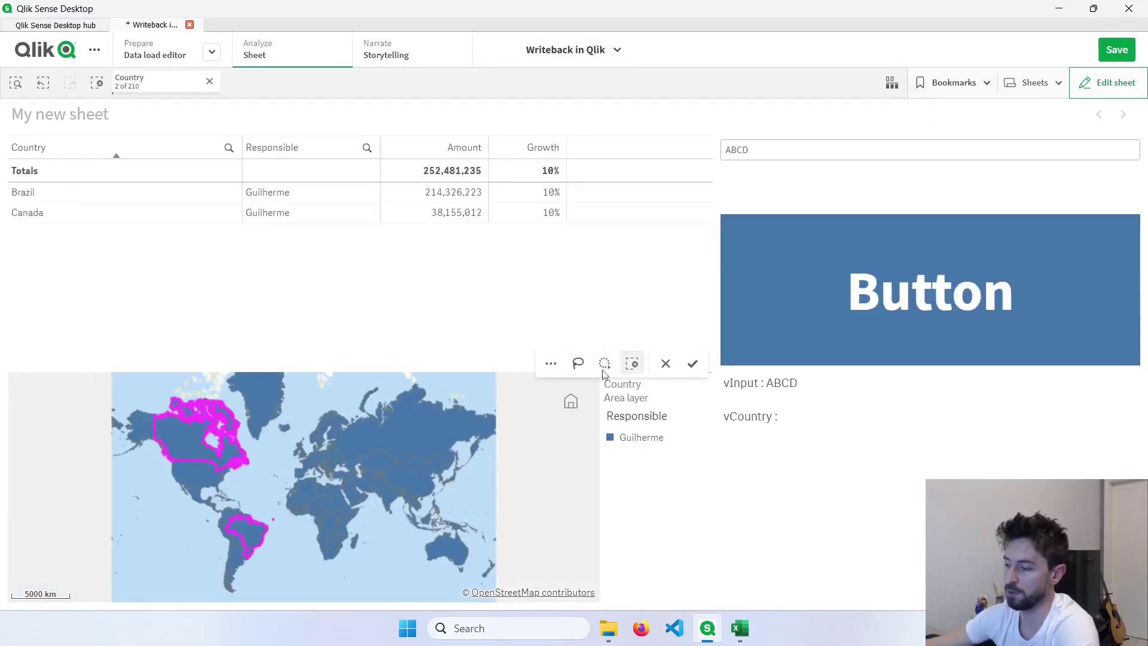
left_click(692, 364)
left_click(824, 313)
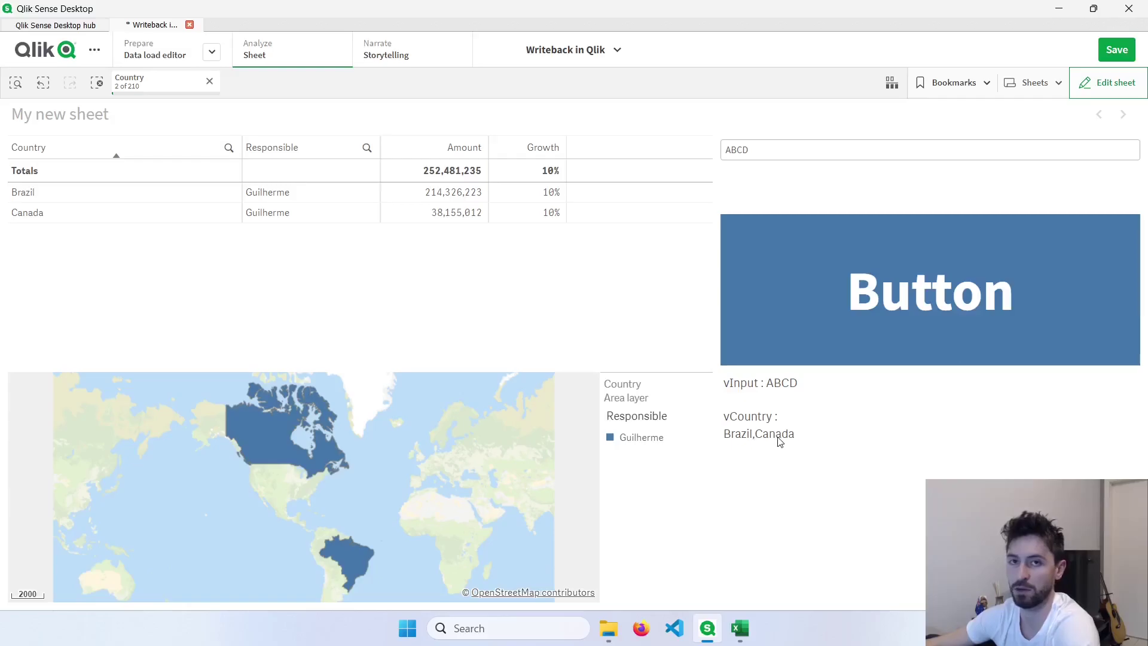
left_click(209, 80)
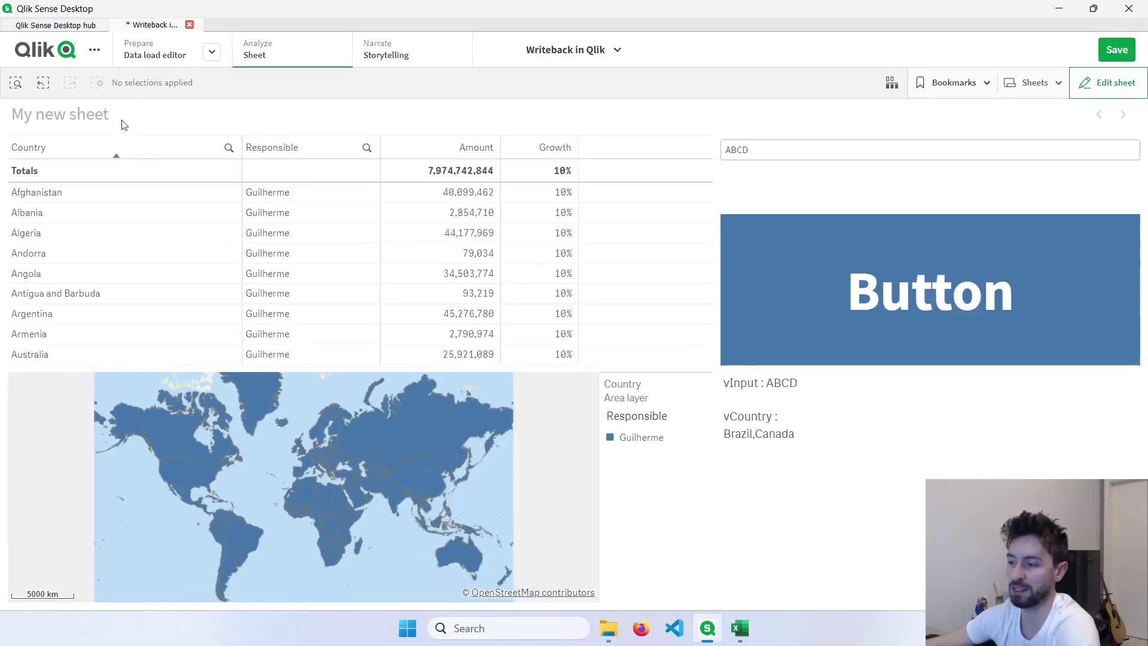
left_click(919, 306)
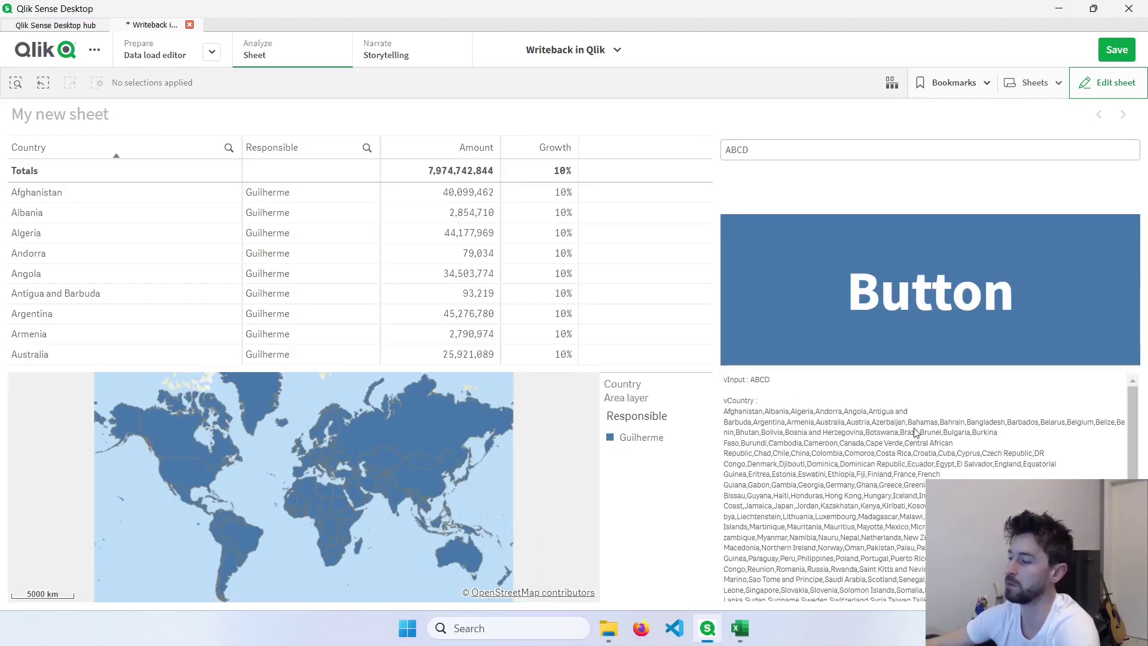
Shrink the button to half its height.
left_click(1091, 94)
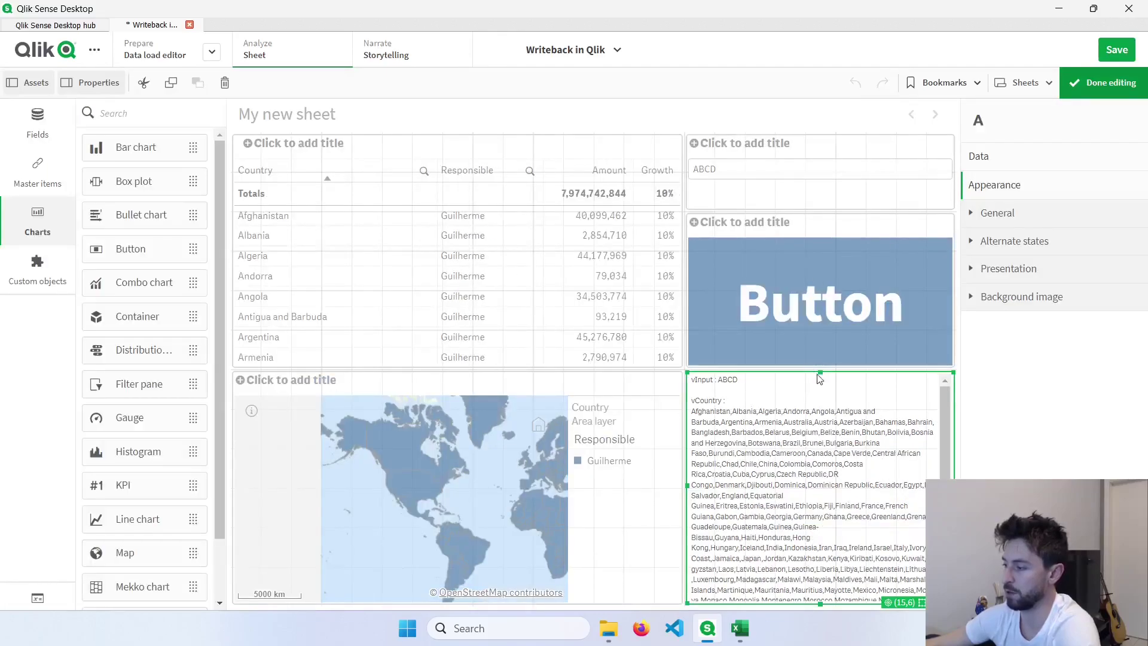
left_click(824, 361)
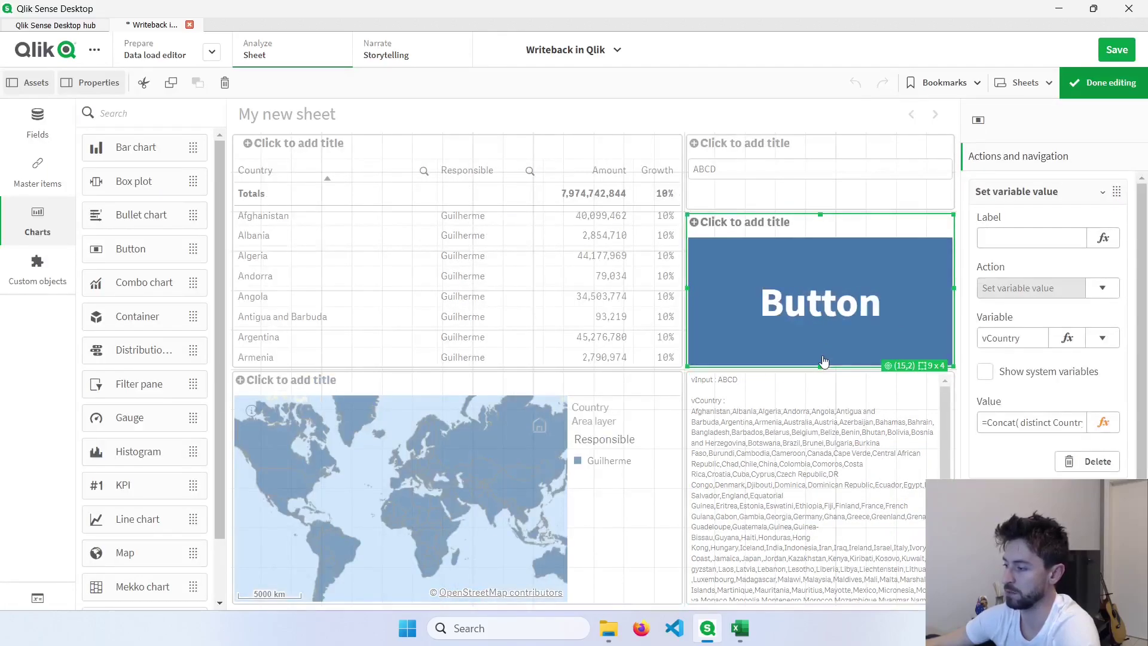
left_click_drag(820, 366, 819, 283)
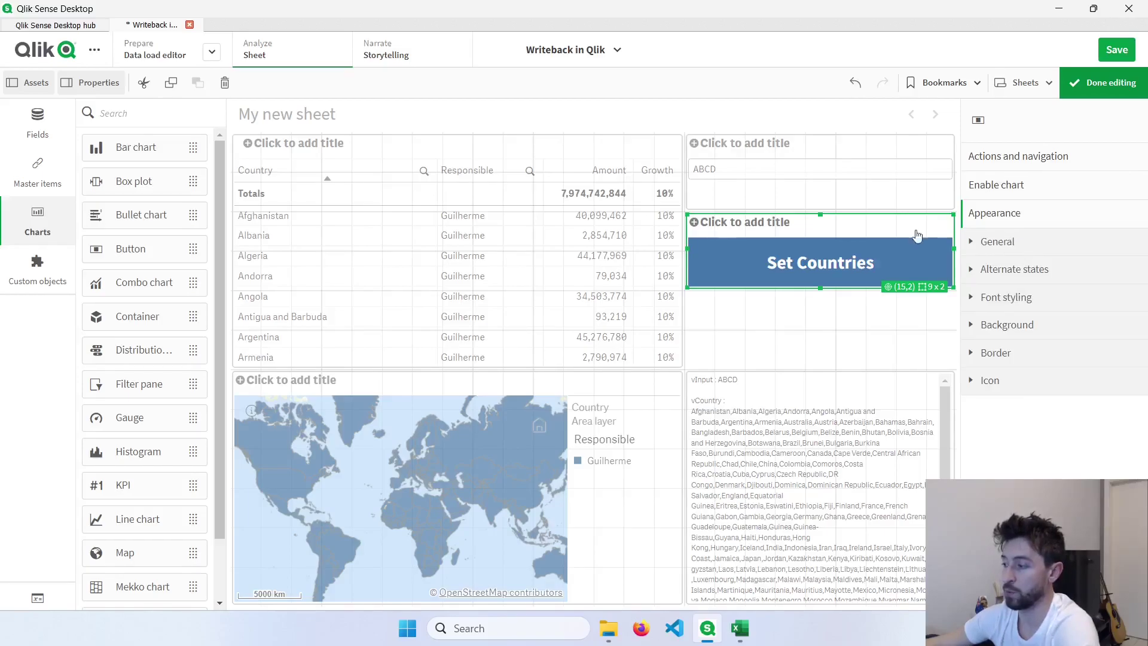
Add a second Reload data action to the button after the Set variable value action.
left_click(1011, 173)
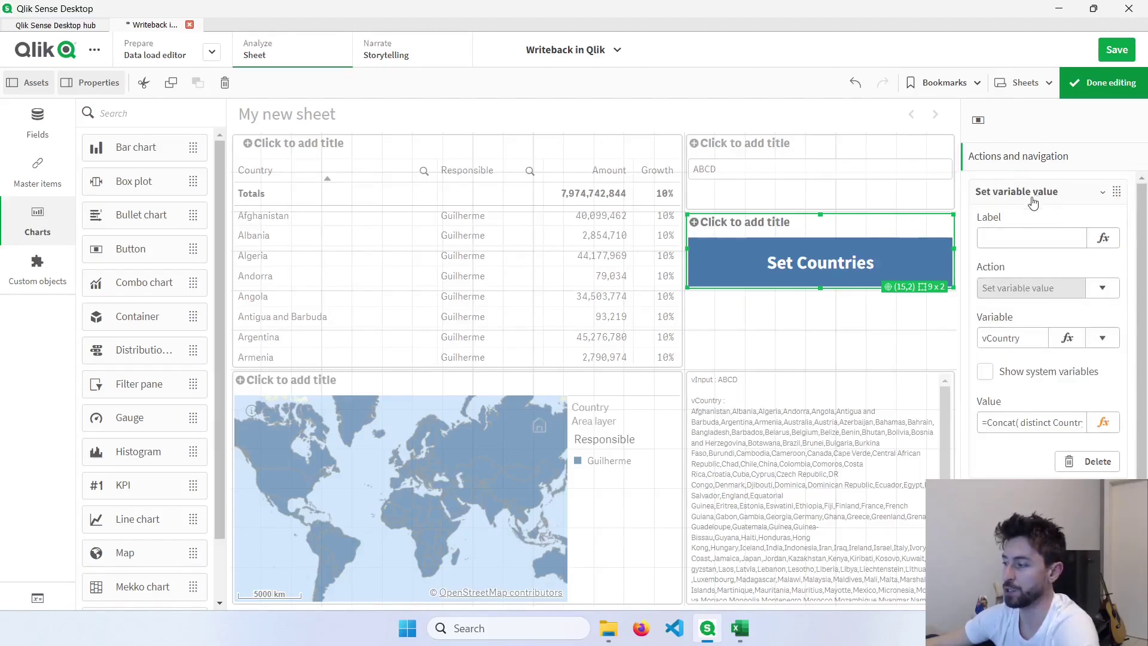
left_click(1028, 194)
left_click(1031, 241)
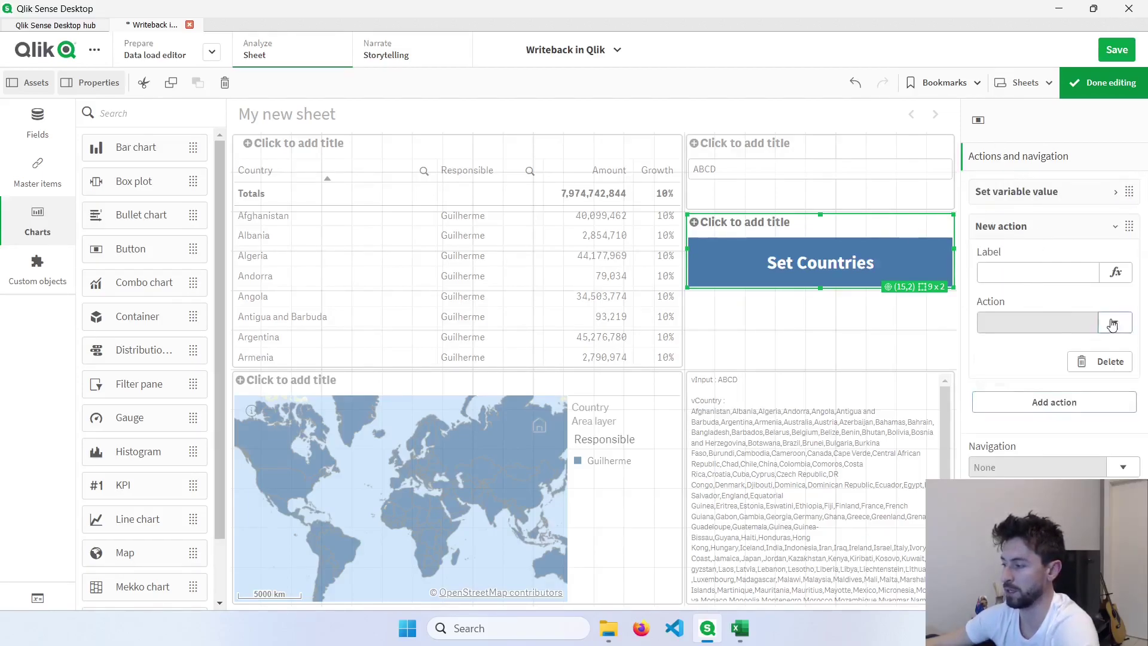
left_click(1115, 322)
type("re")
left_click(1015, 410)
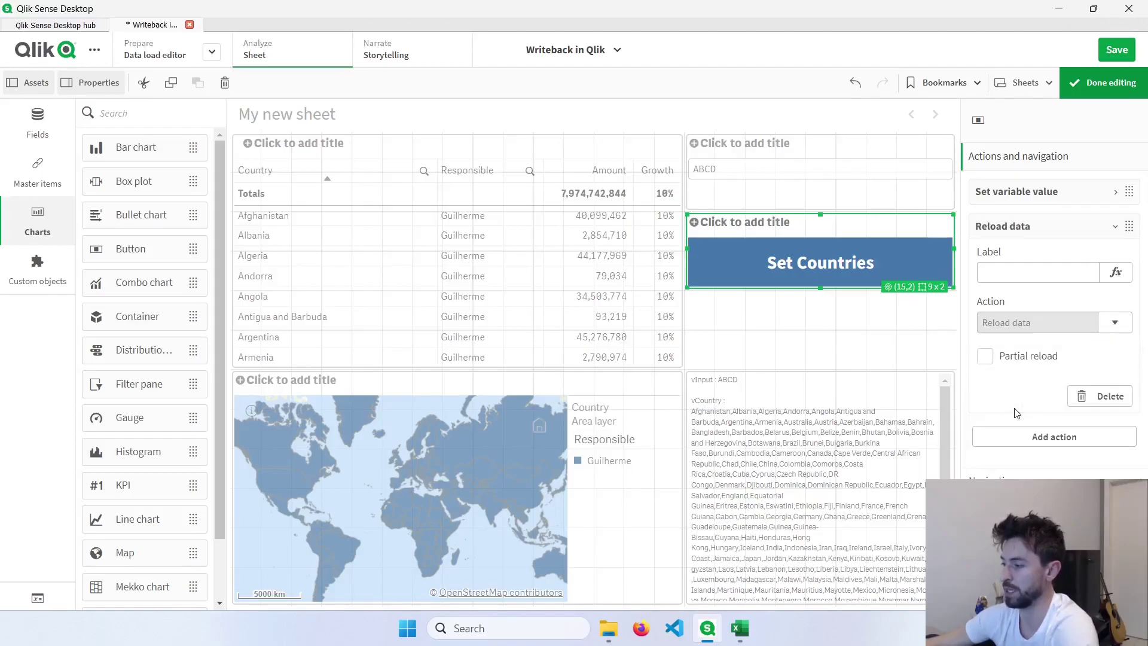
left_click(1070, 228)
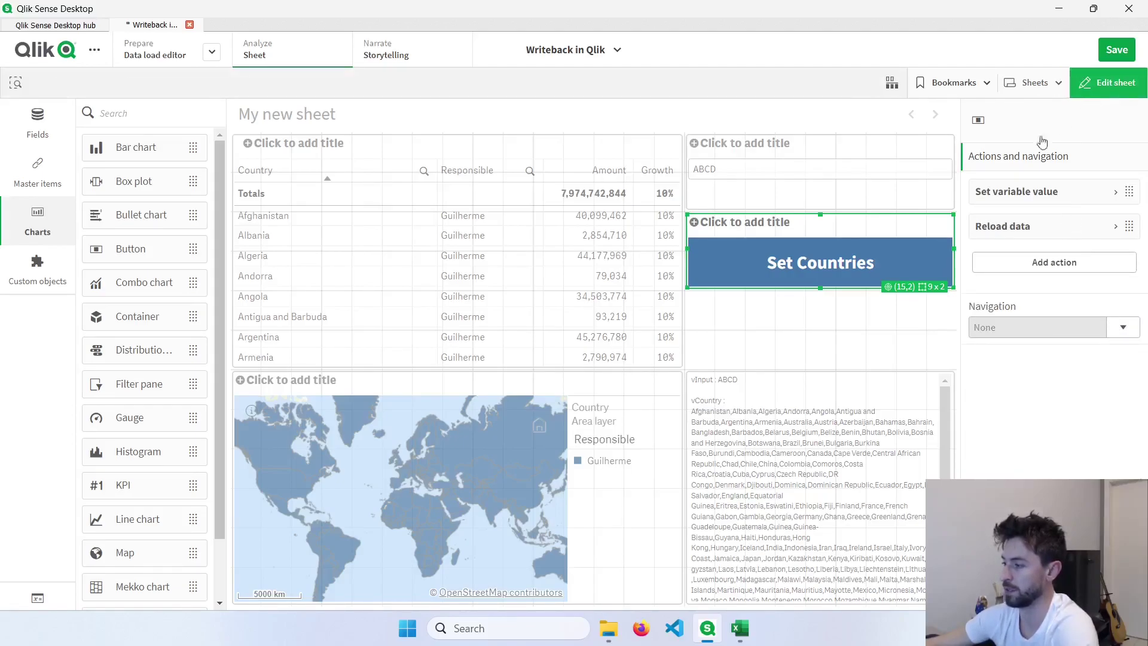
Select Albania and Andorra in the Country column, then open the data load script.
left_click(1104, 82)
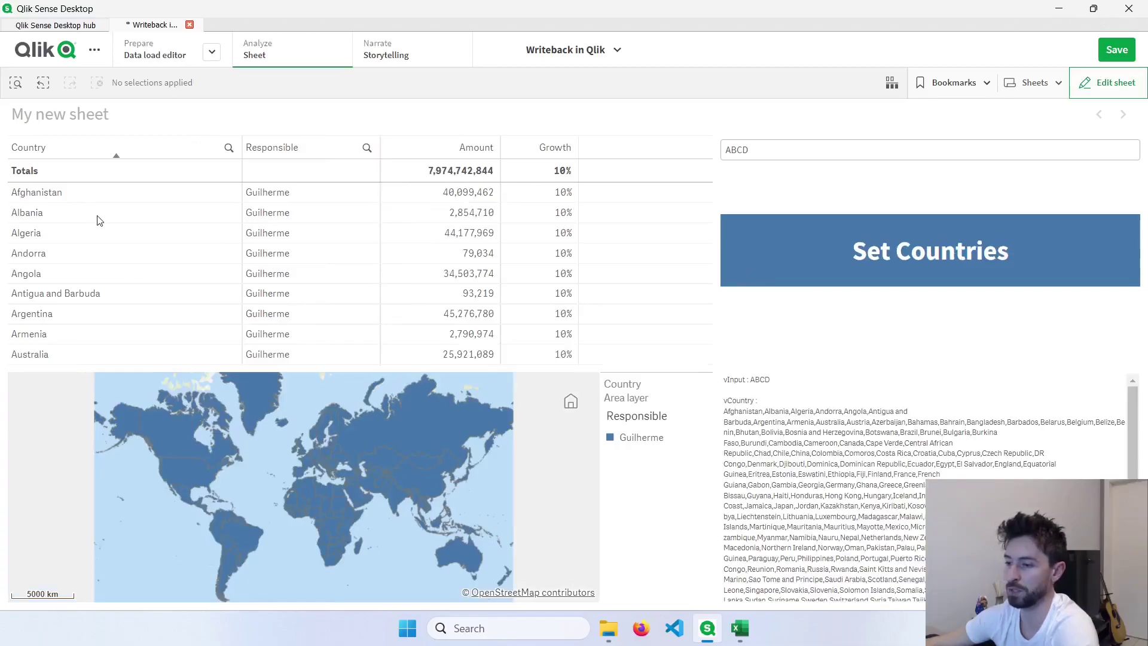
left_click(99, 221)
left_click(89, 256)
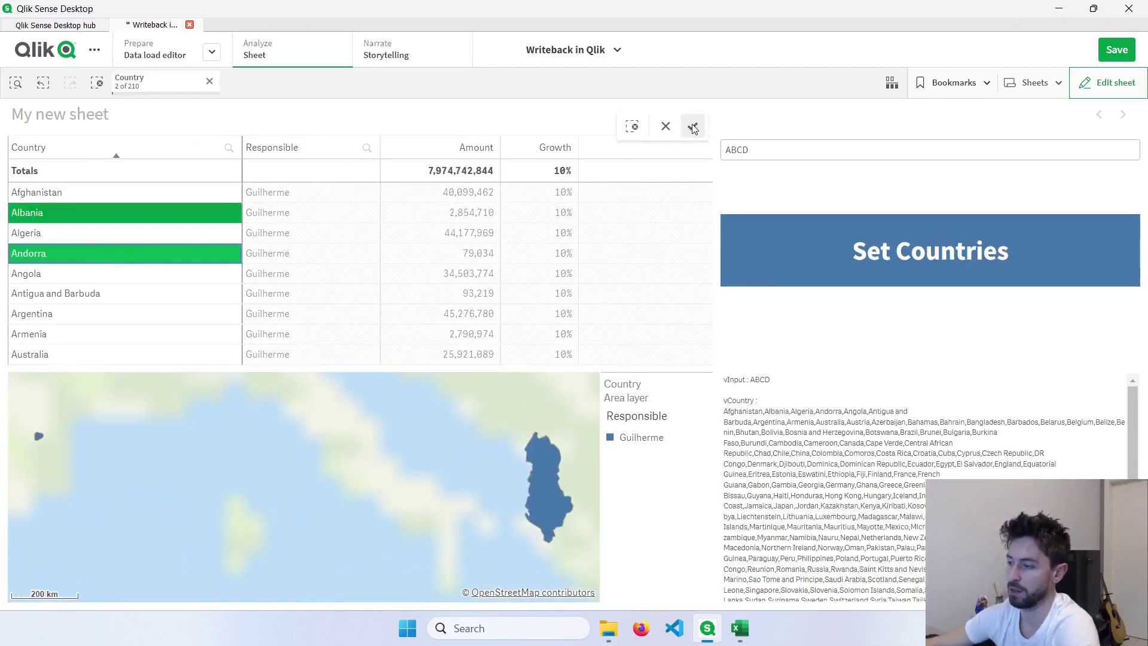
left_click(694, 127)
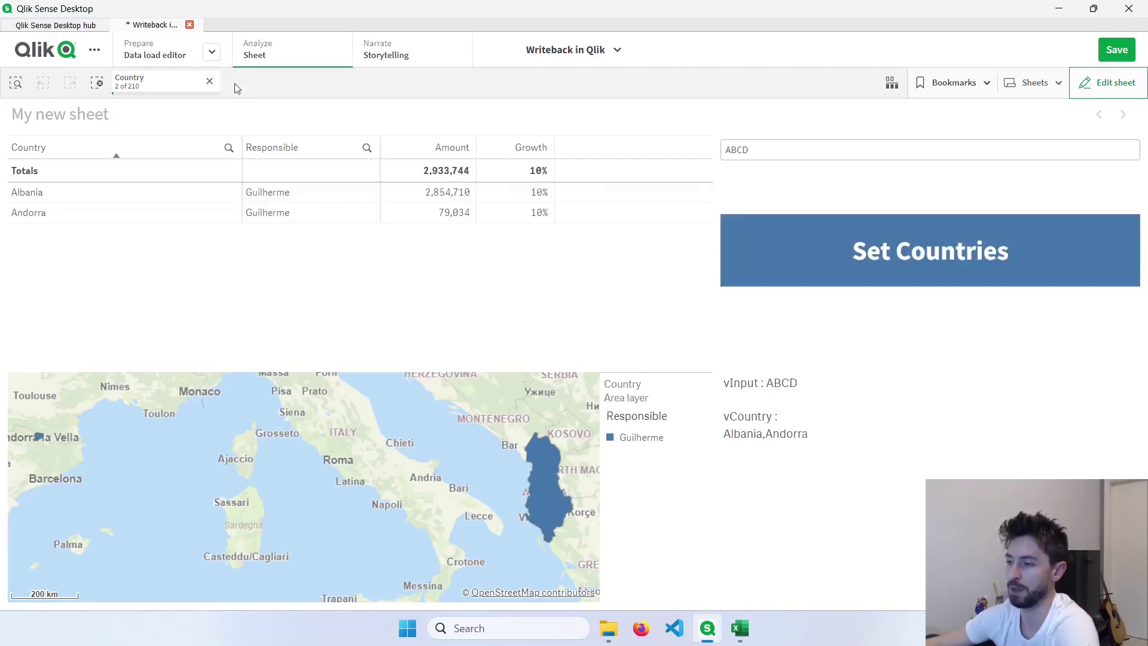
left_click(157, 57)
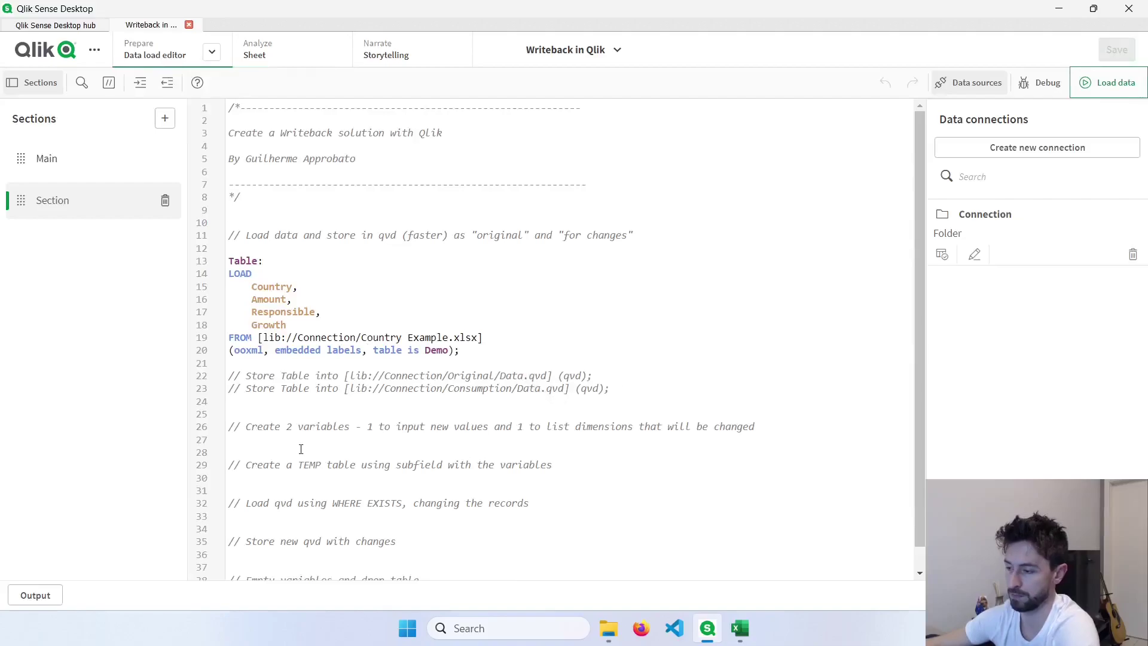
Add an '// Ok' comment and start a TMP_Table: block below the TEMP table comment.
left_click(295, 439)
type("// Ok")
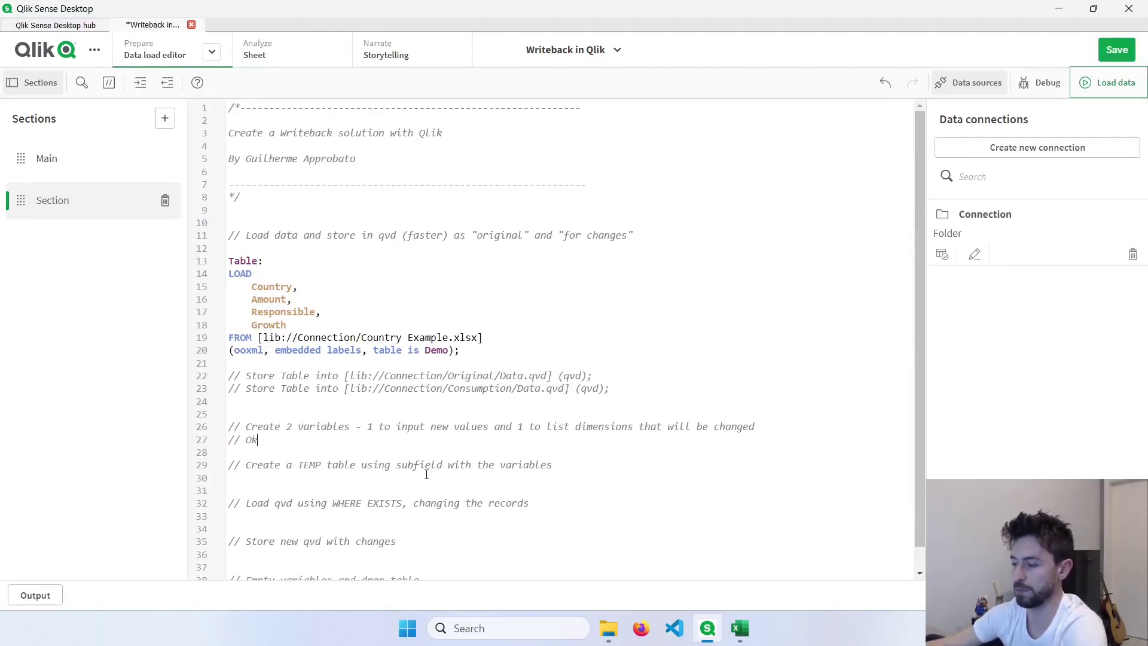
left_click(341, 475)
scroll(347, 472, "down", 1)
key("Return")
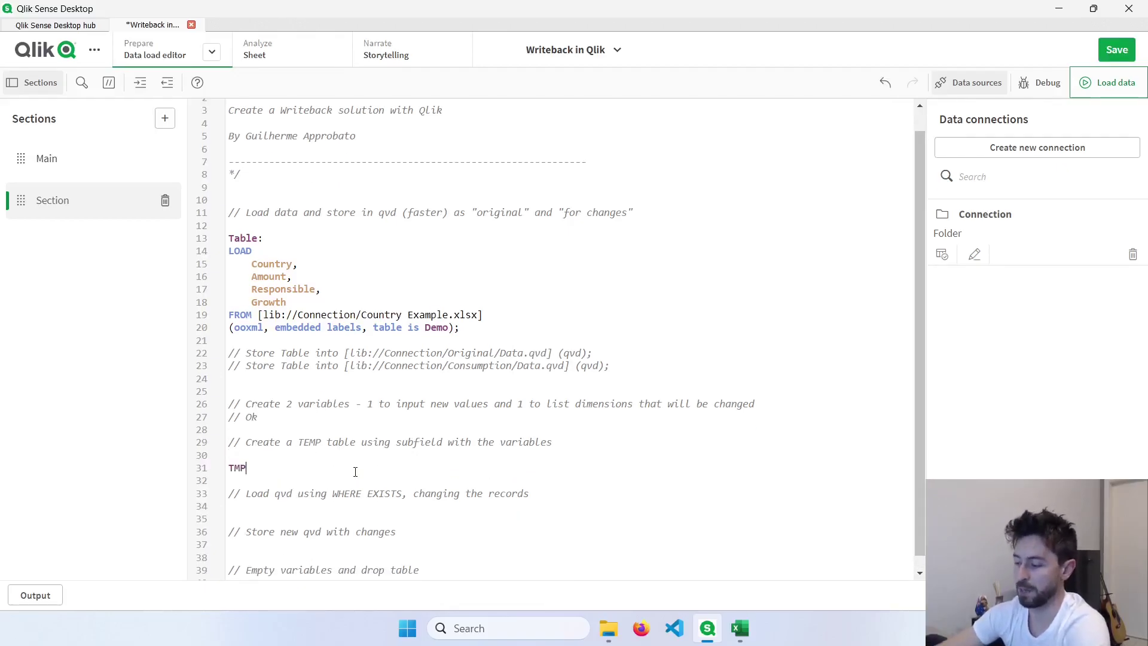
type("TMP_Table:")
key("Return")
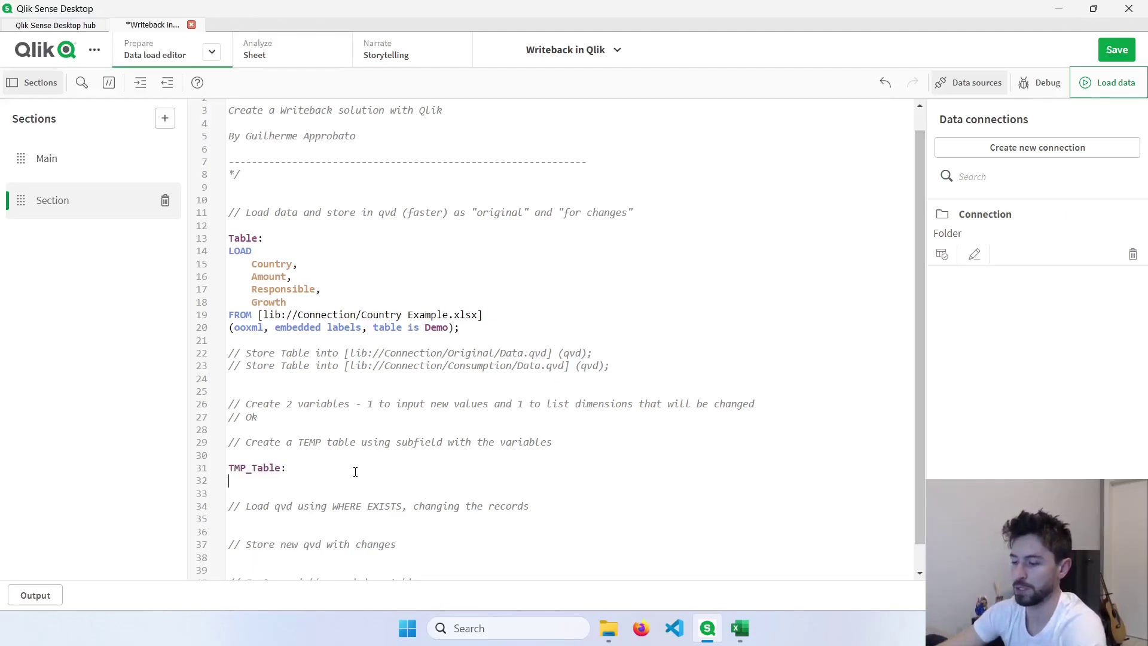
Load '$(vCountry)' as TMP_Country with AutoGenerate(1) in TMP_Table and save the script.
type("Load")
key("Return")
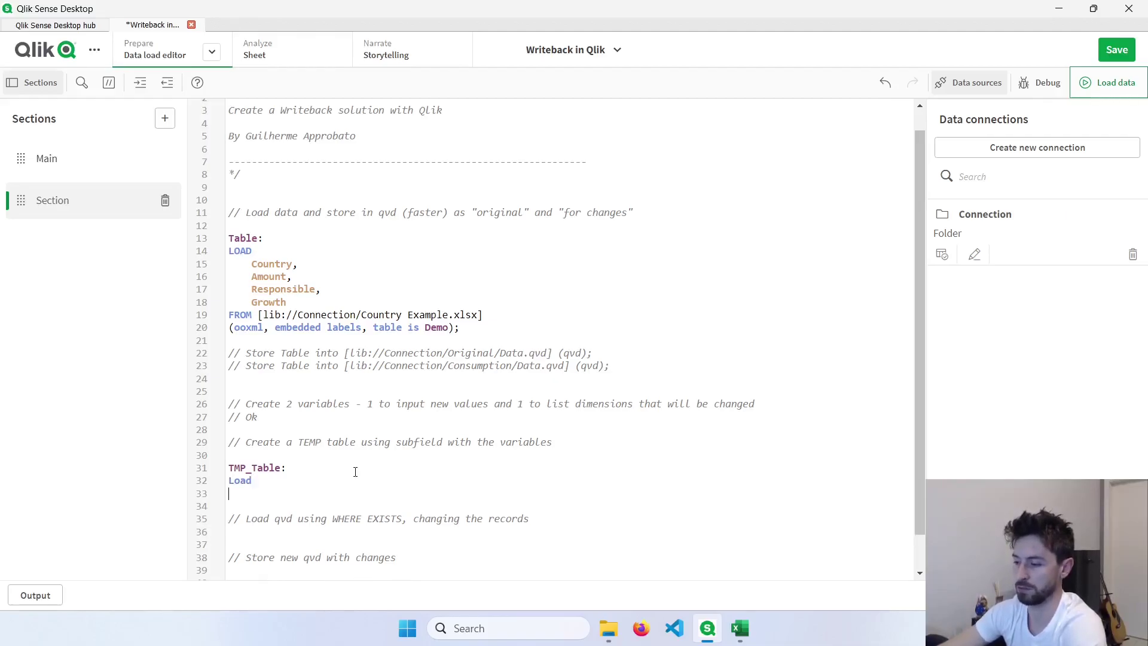
key("Tab")
type("$(vCountry)")
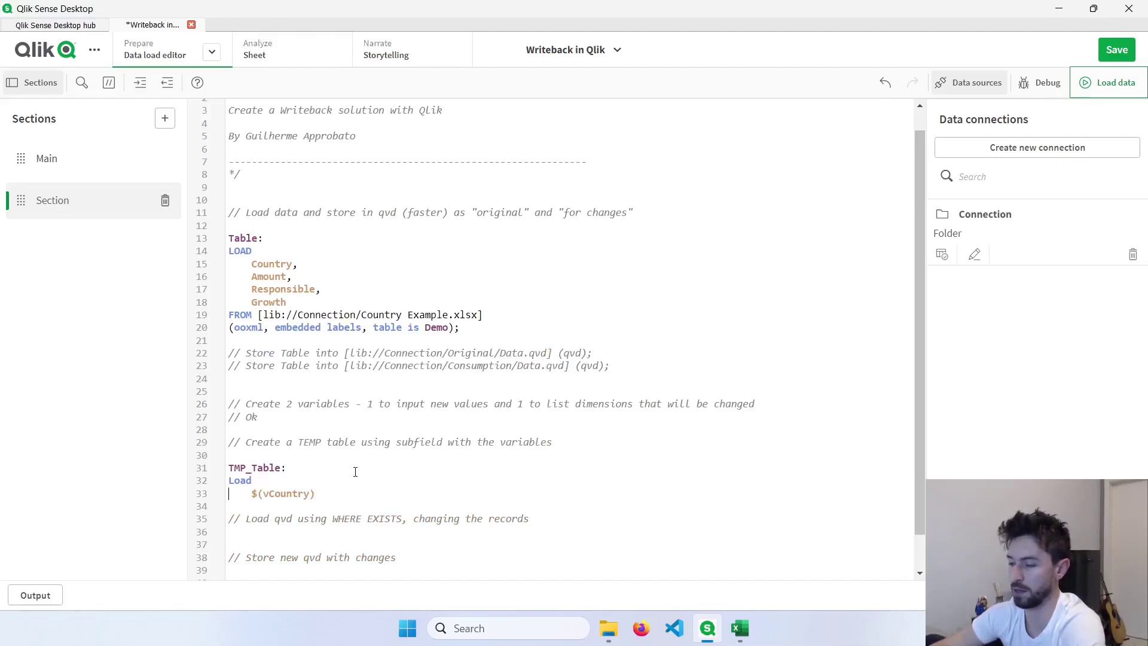
type("'")
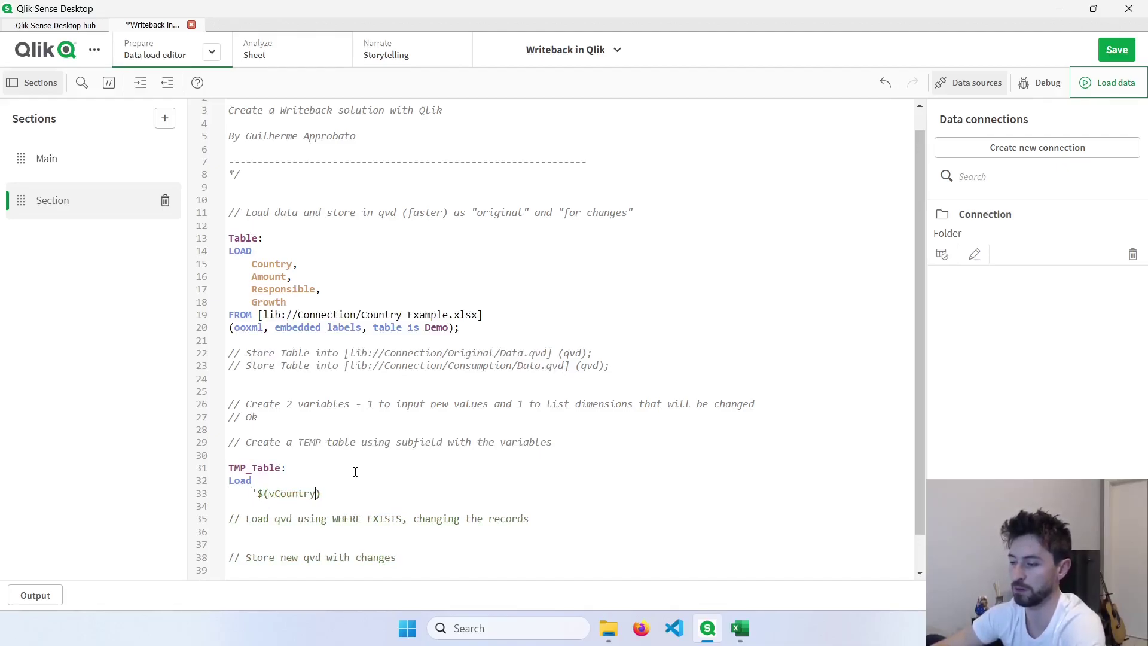
type(" as TMP_Country")
key("Return")
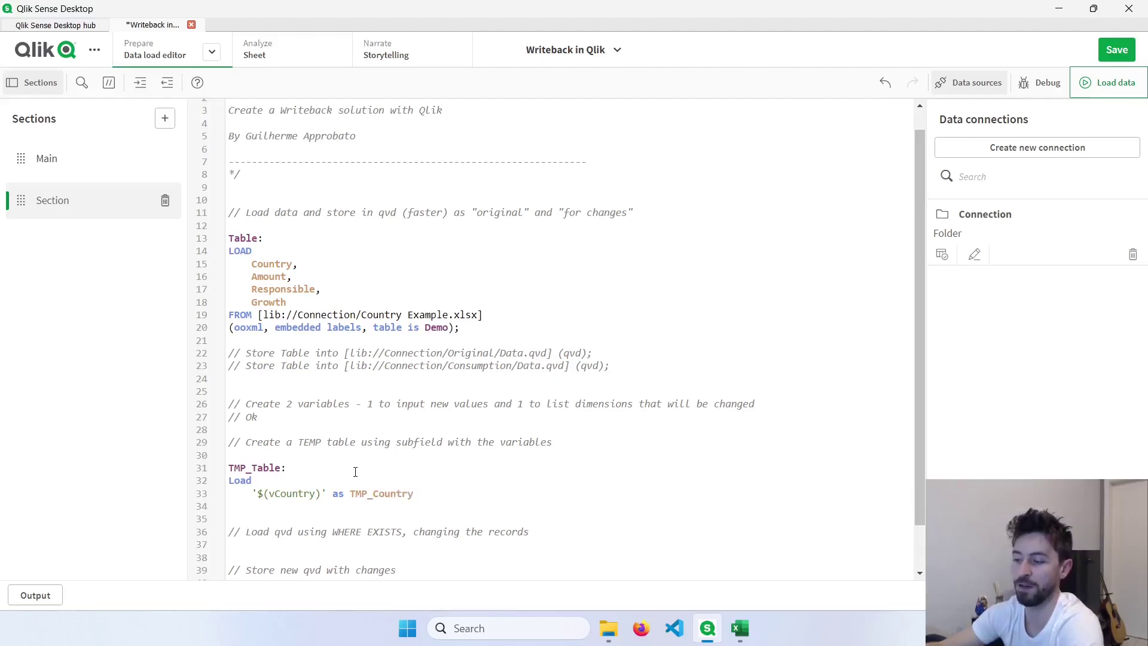
type("AutoGenerate(1);")
key("ctrl+s")
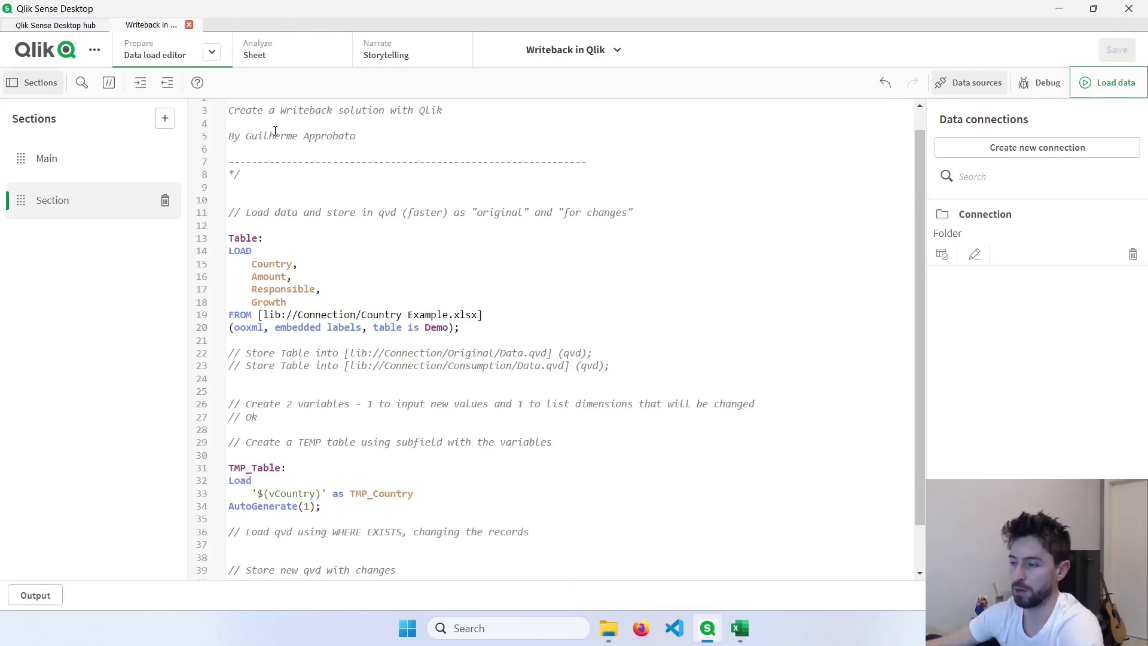
Wrap the vCountry reference on line 33 in Subfield('$(vCountry)',',').
left_click(279, 60)
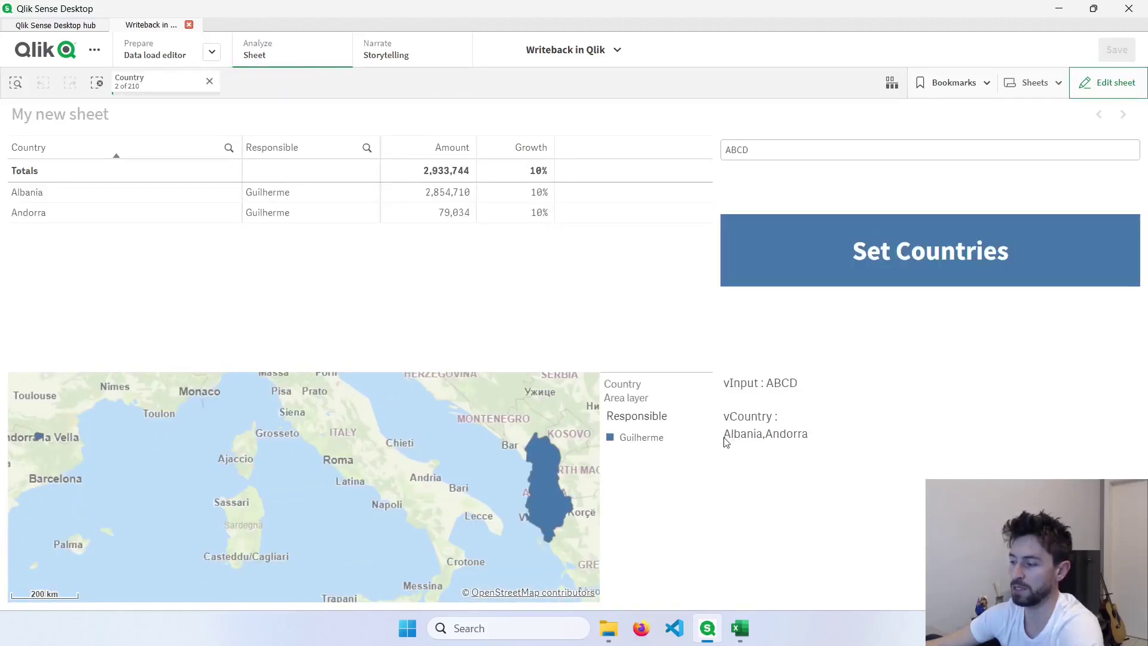
left_click(142, 55)
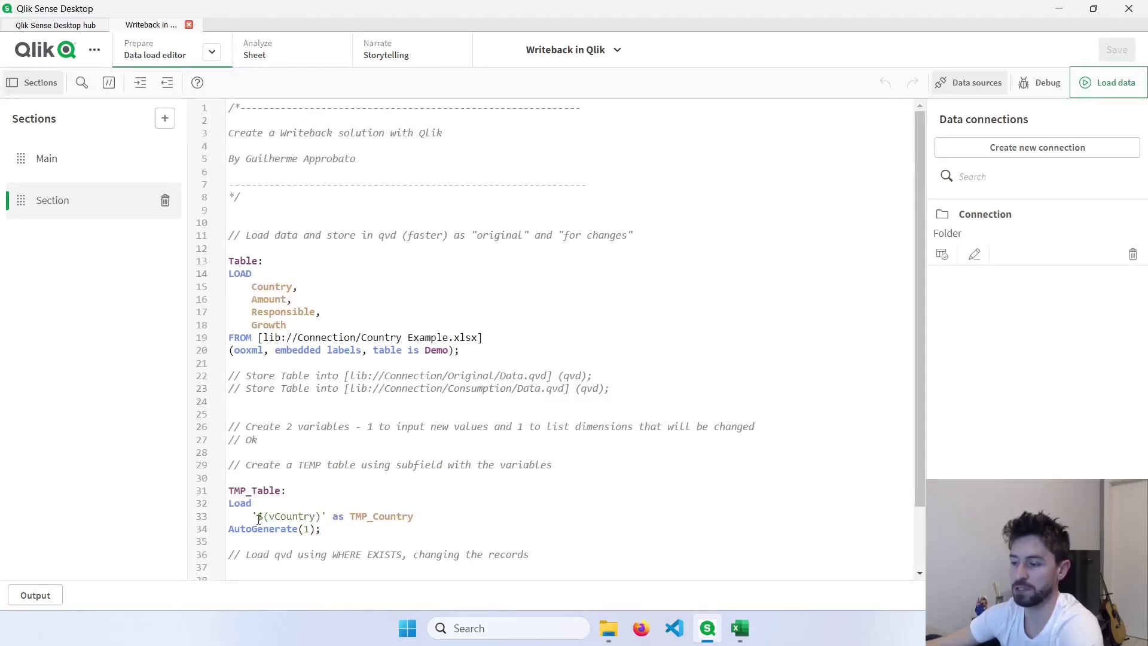
left_click_drag(253, 518, 323, 512)
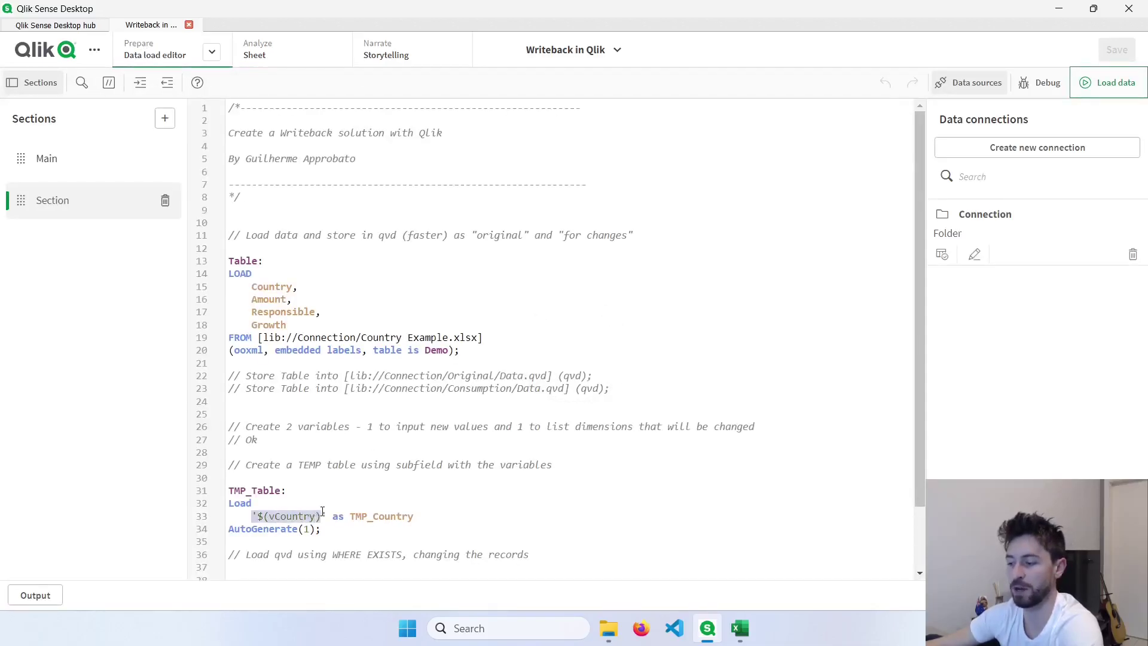
left_click(255, 518)
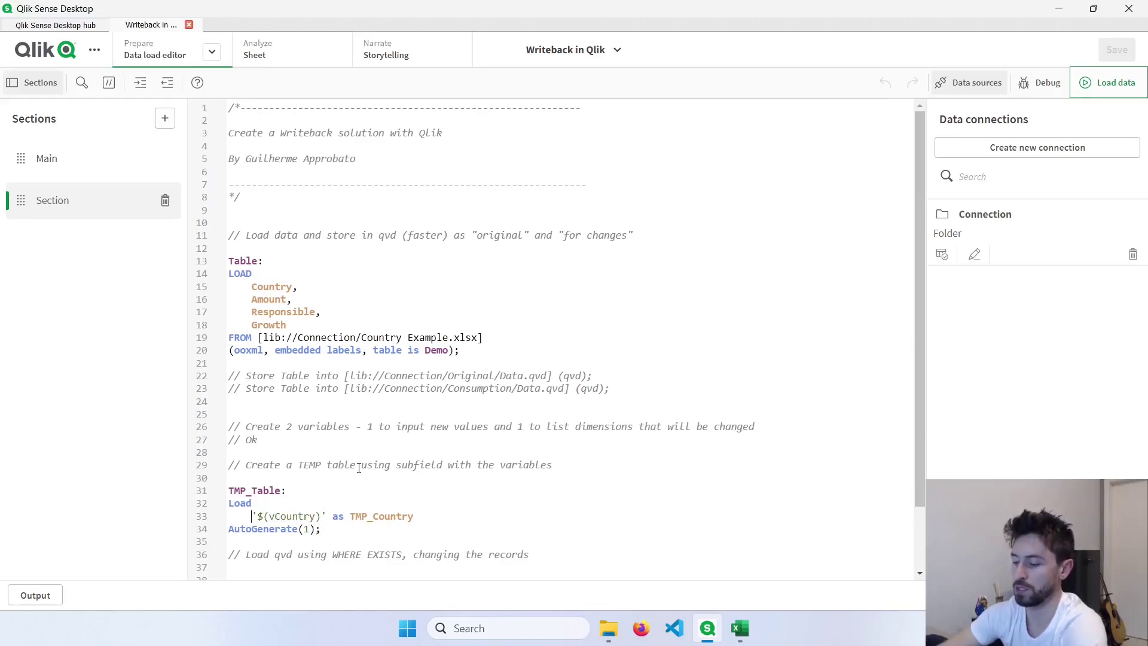
type("Subfield('$(vCountry)'")
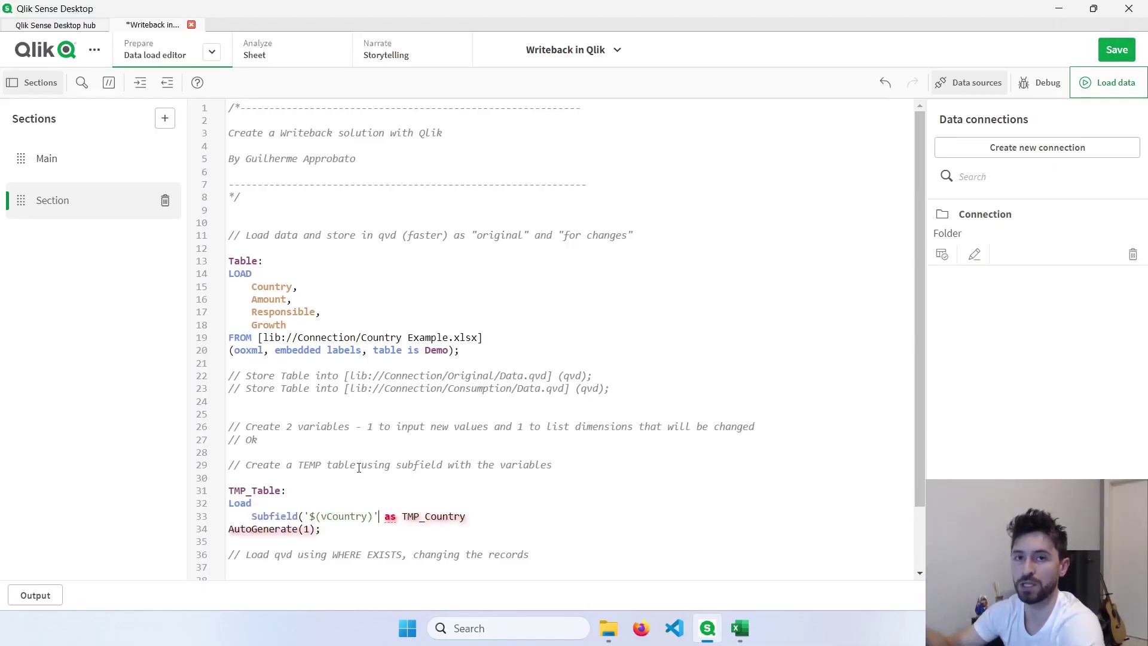
type(",',')")
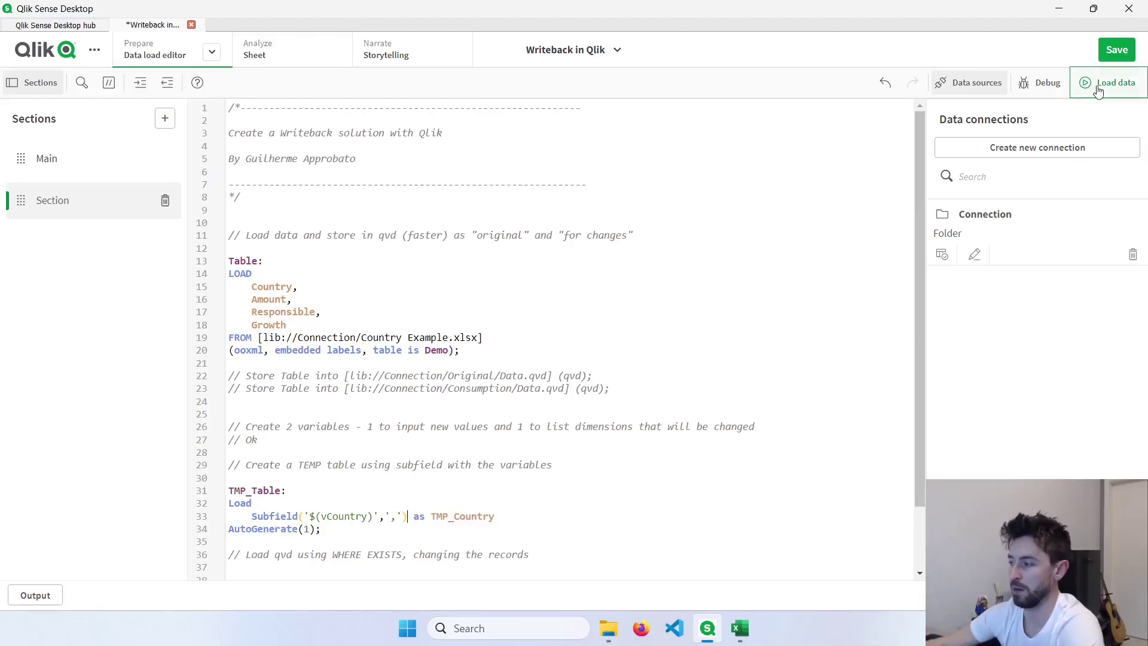
Reload the data, clear the Country filter on the sheet, and review the selections overview.
left_click(1110, 83)
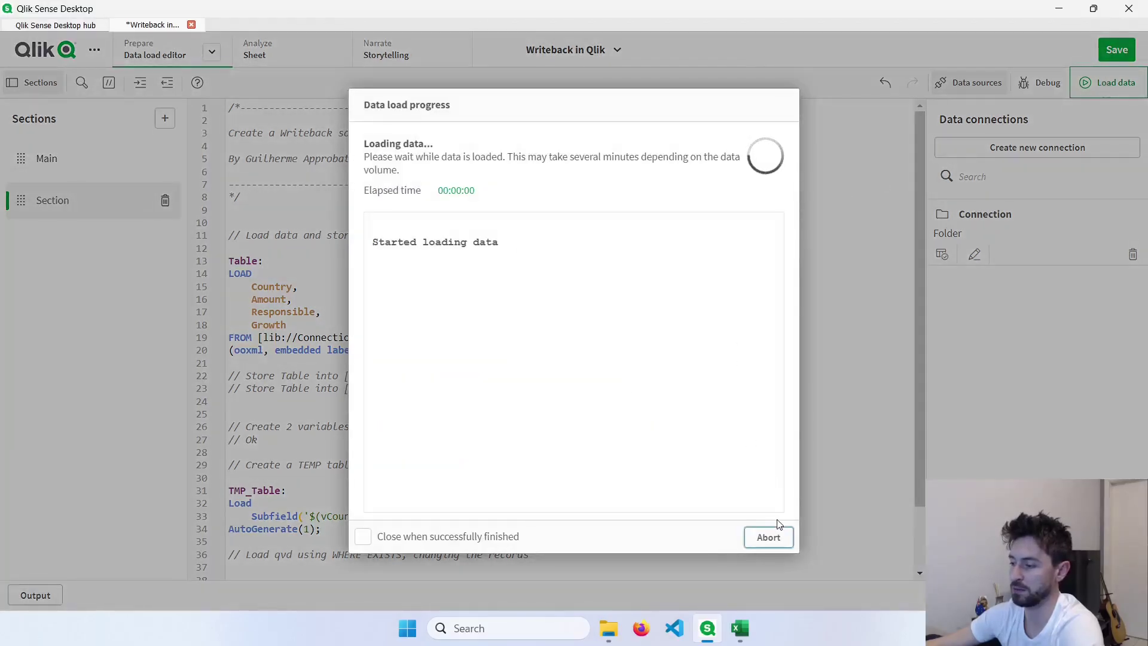
left_click(772, 536)
left_click(284, 55)
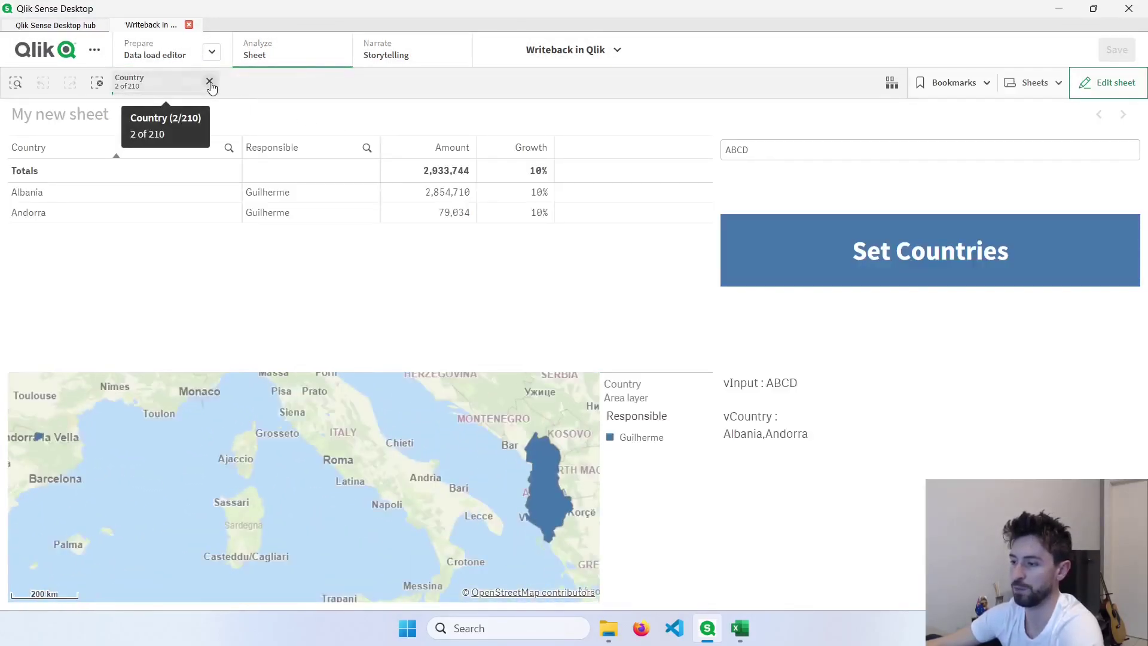
left_click(210, 83)
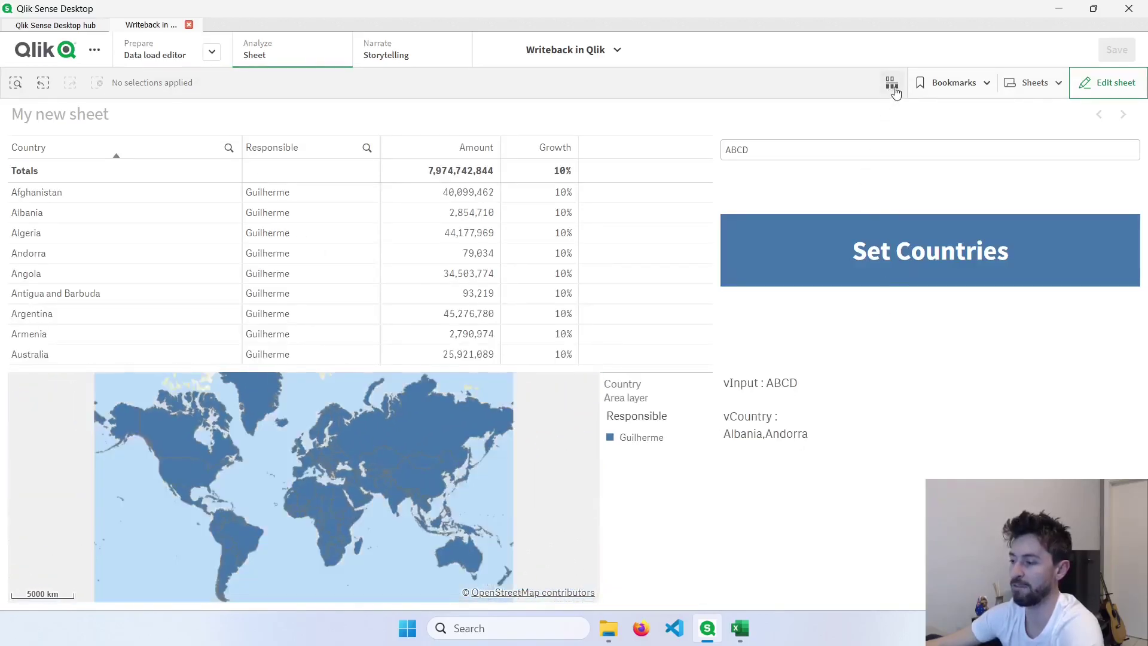
left_click(892, 83)
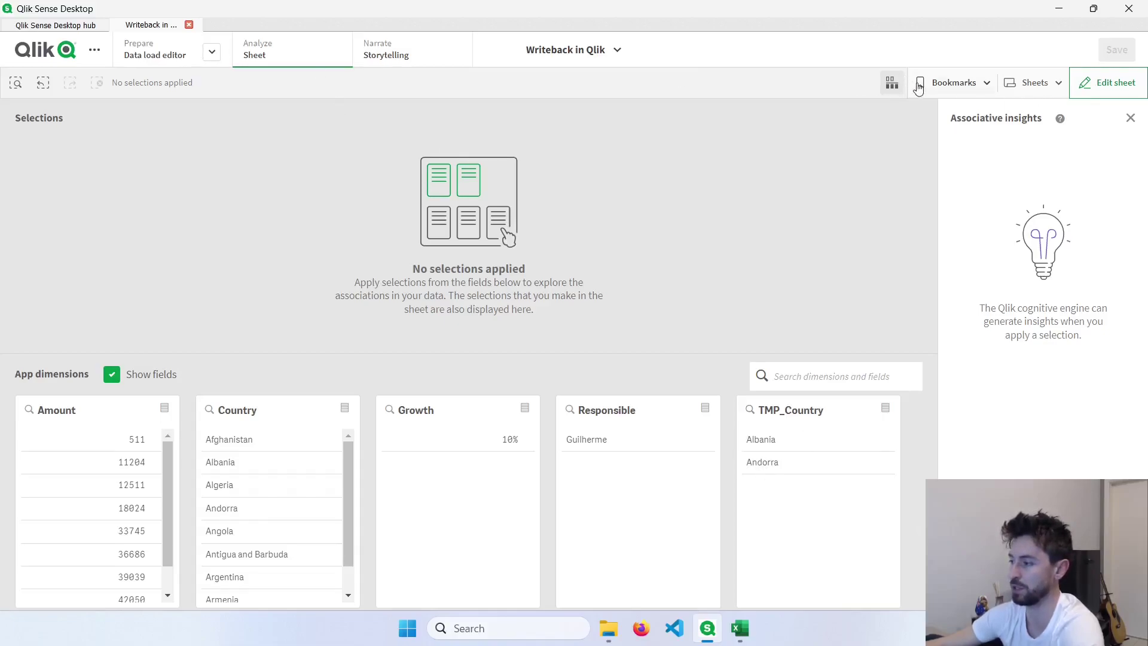
left_click(895, 88)
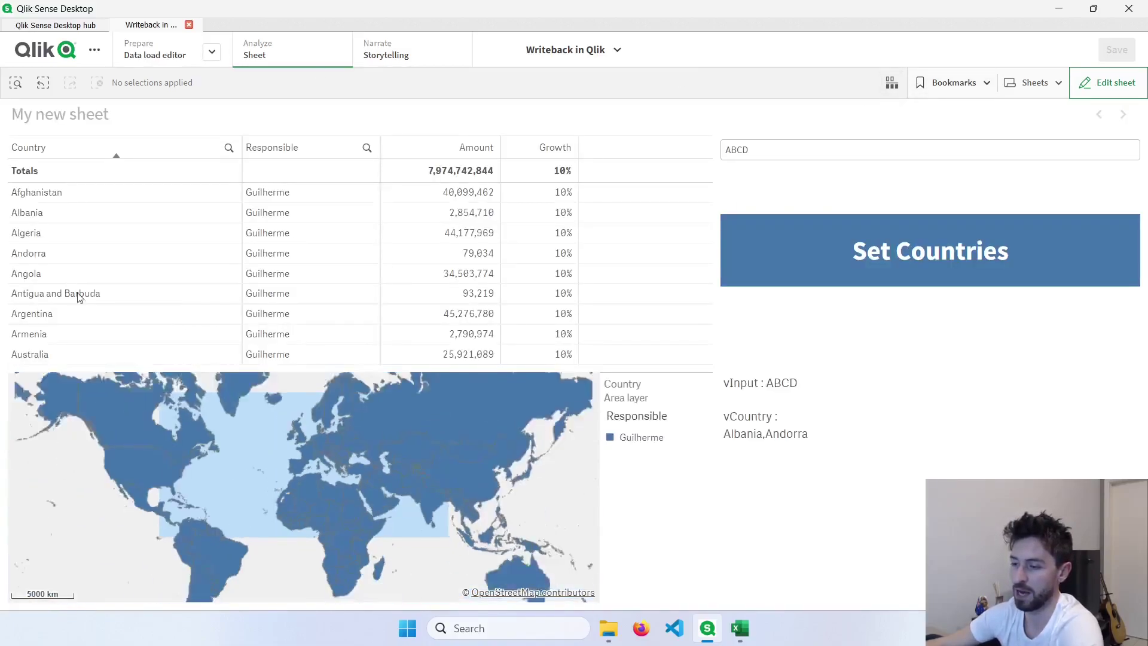
Select Argentina and Australia and store them in vCountry with the button.
left_click(82, 358)
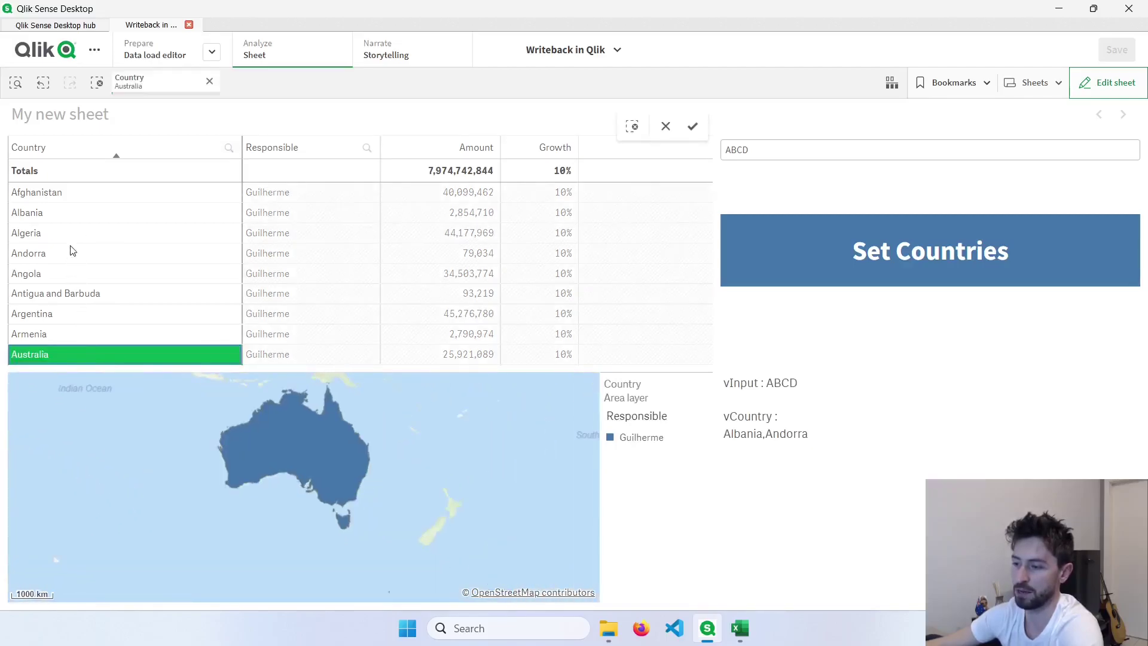
left_click(90, 315)
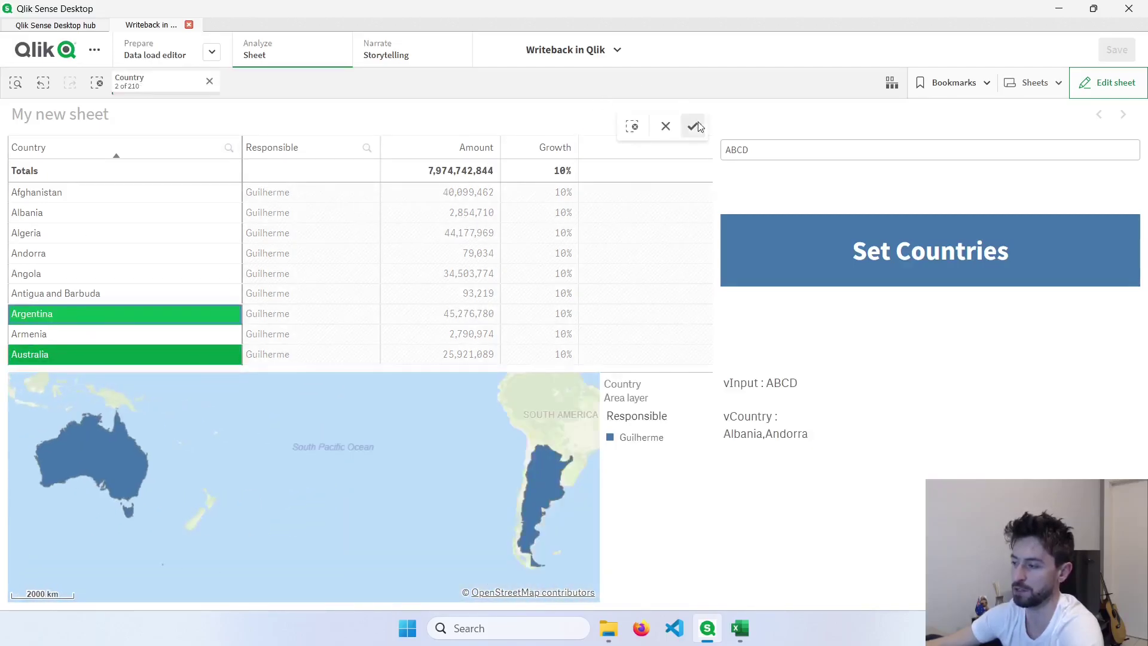
left_click(694, 125)
left_click(906, 263)
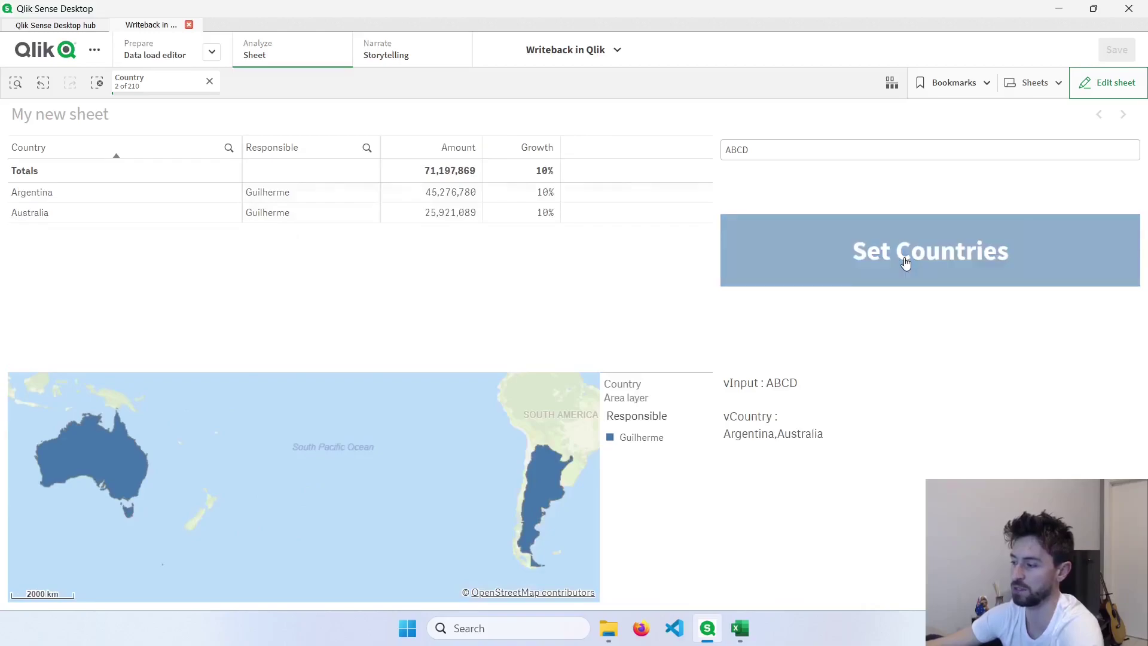
Check the fields in the selections overview, clear the Country filter, and reopen the load script.
left_click(892, 84)
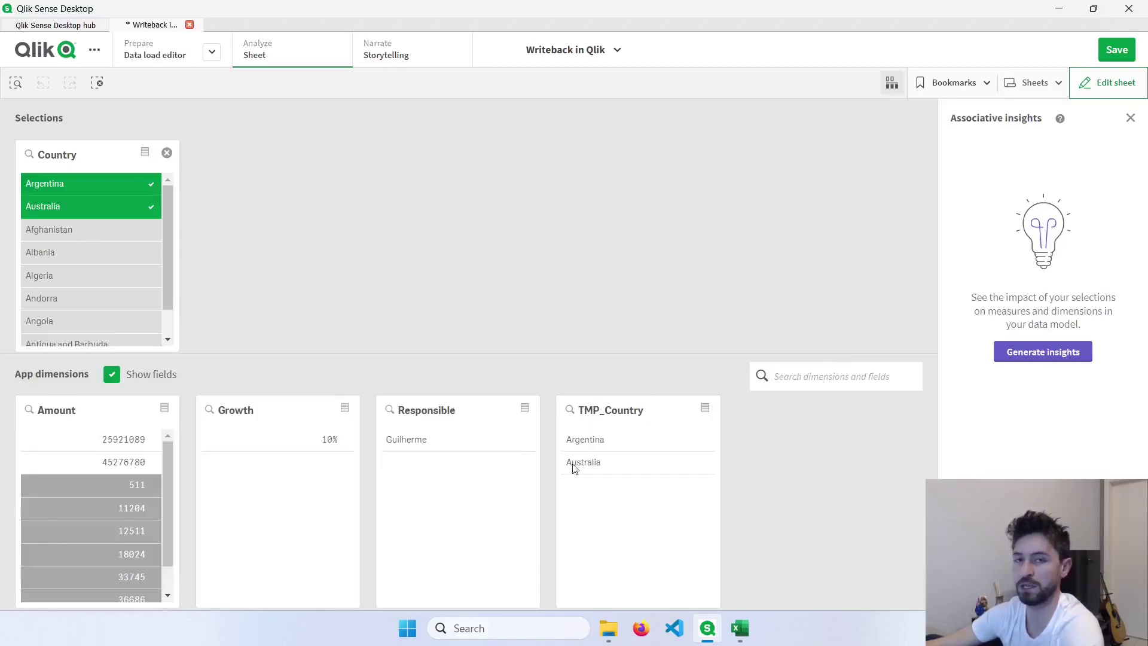
left_click(890, 83)
left_click(209, 81)
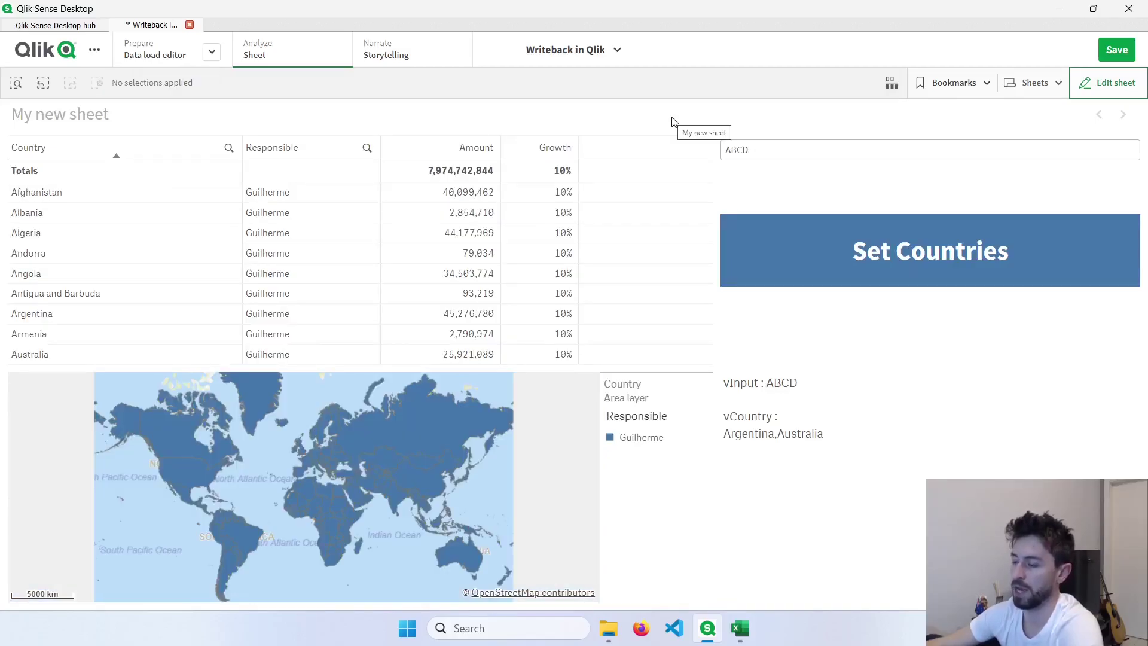
left_click(168, 57)
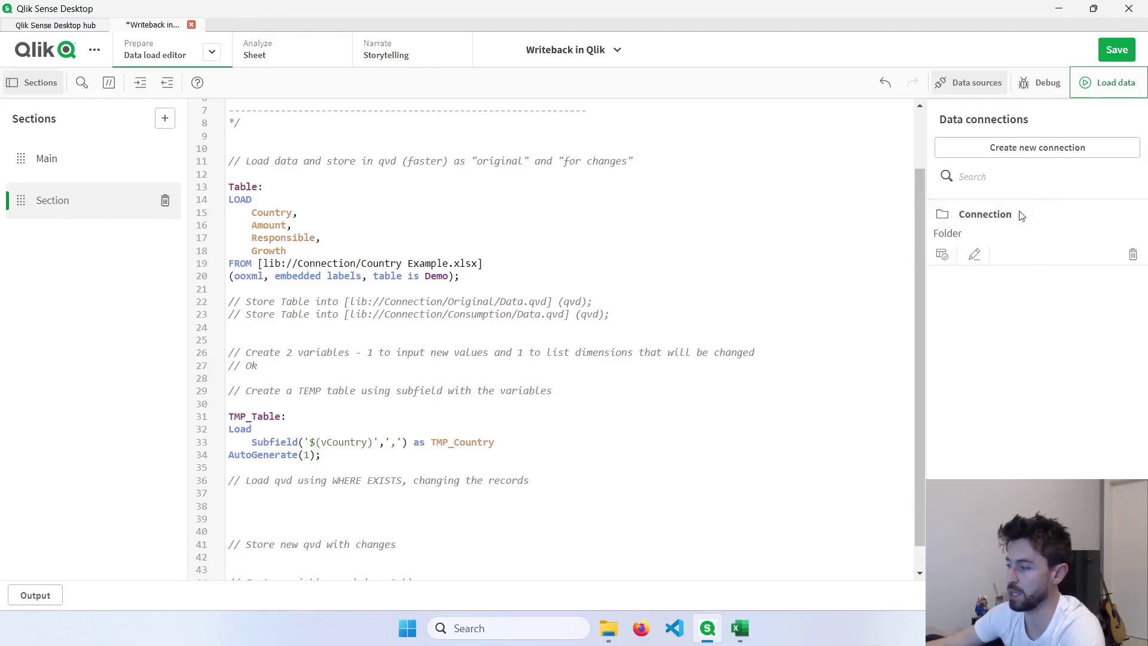
Insert a generated load of Consumption/Data.qvd, add a blank line above it, and select lines 13-20.
left_click(944, 256)
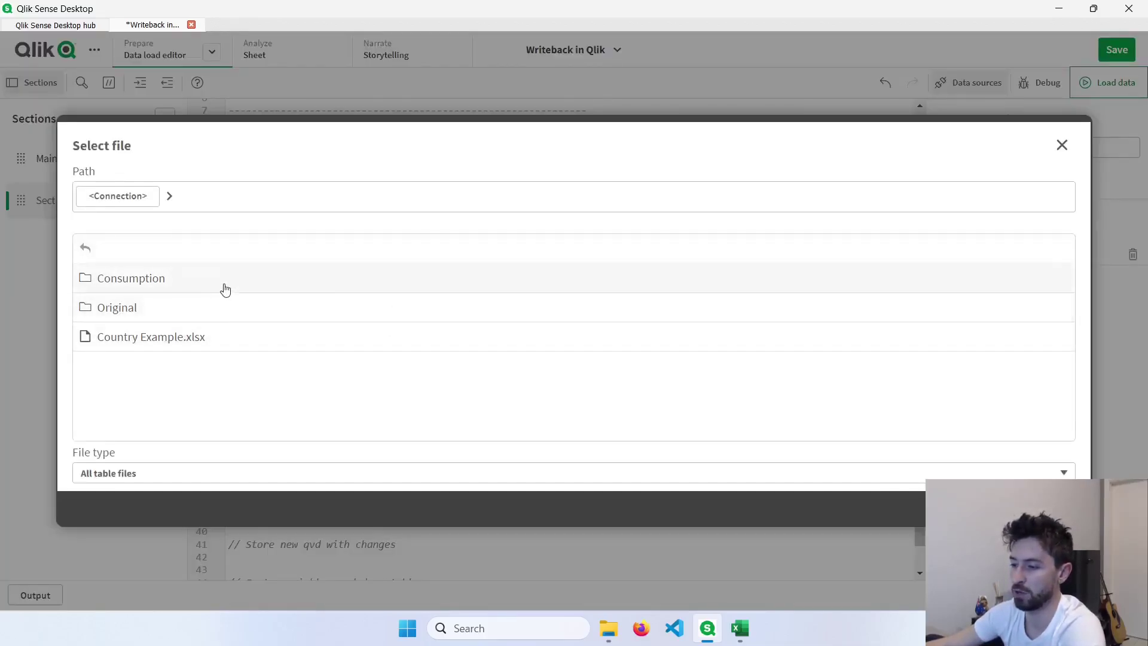
left_click(139, 277)
left_click(128, 286)
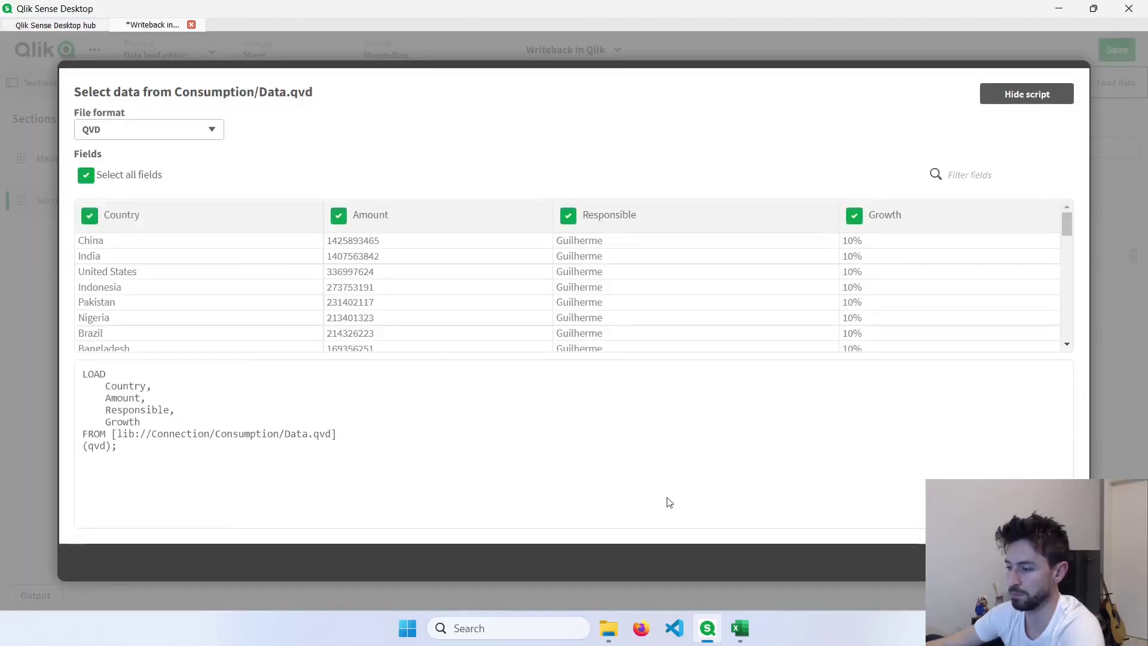
left_click(1037, 562)
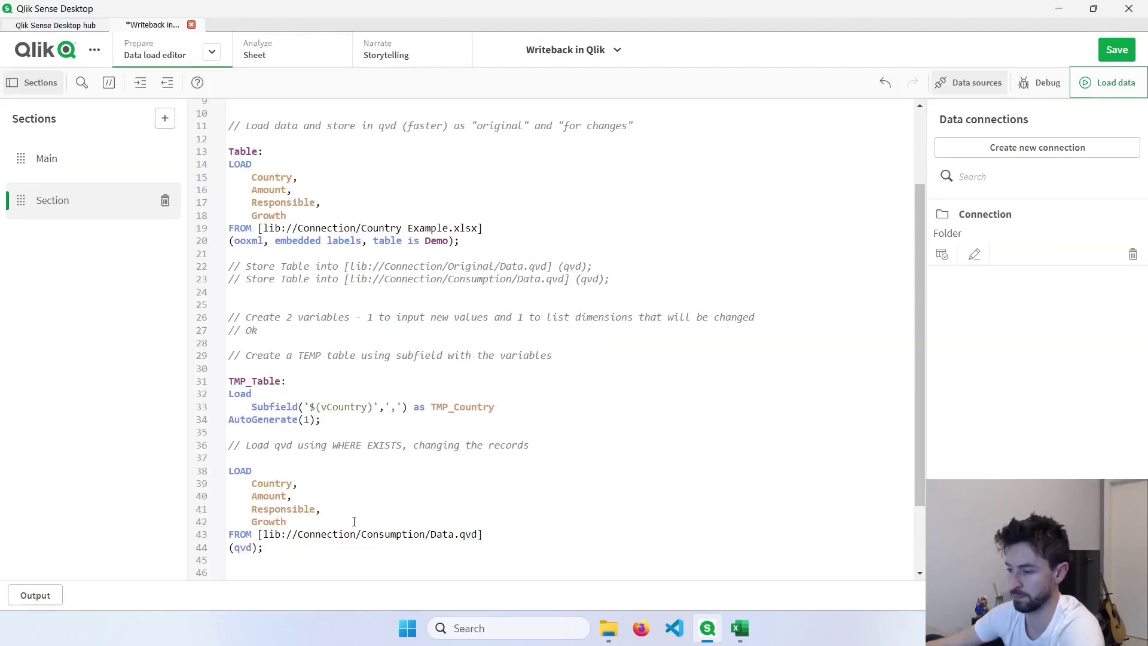
left_click(279, 463)
key("Return")
left_click_drag(483, 249, 226, 151)
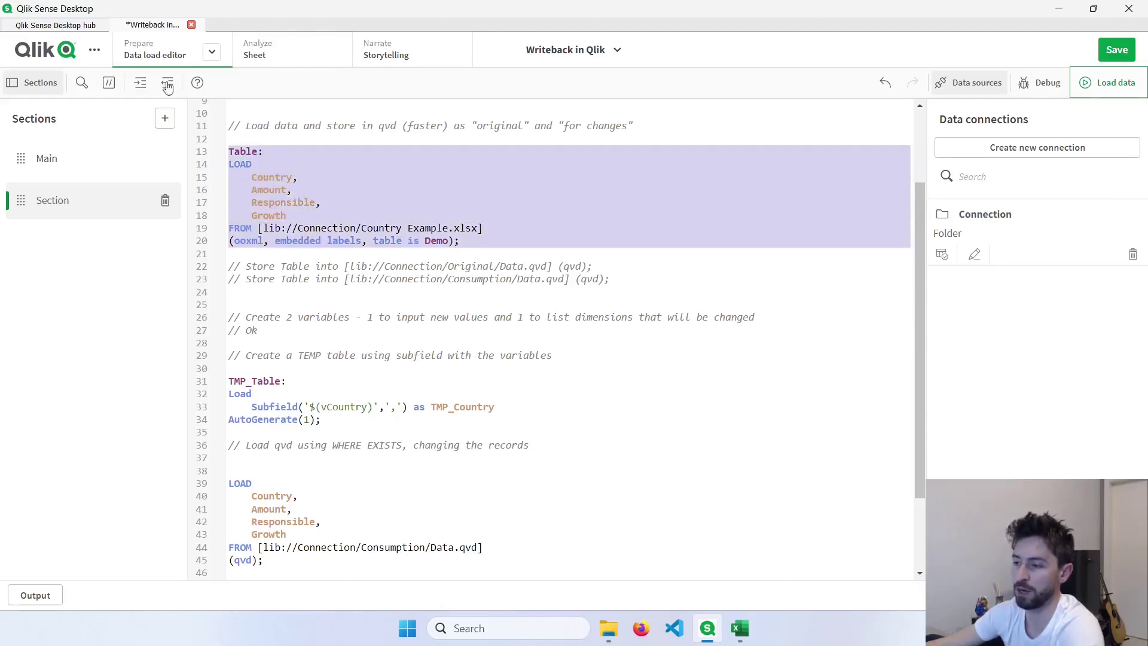
Comment out the Excel load in lines 13-20 and label the new load block 'Data:'.
left_click(110, 85)
scroll(328, 479, "down", 2)
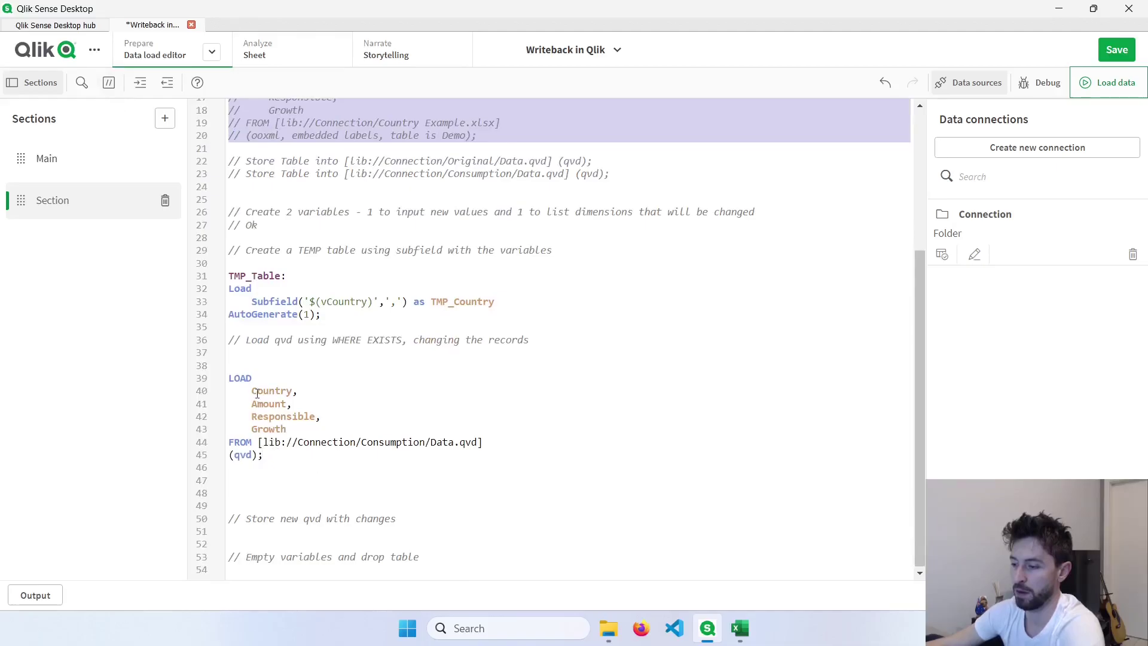
left_click(244, 366)
type("Data:")
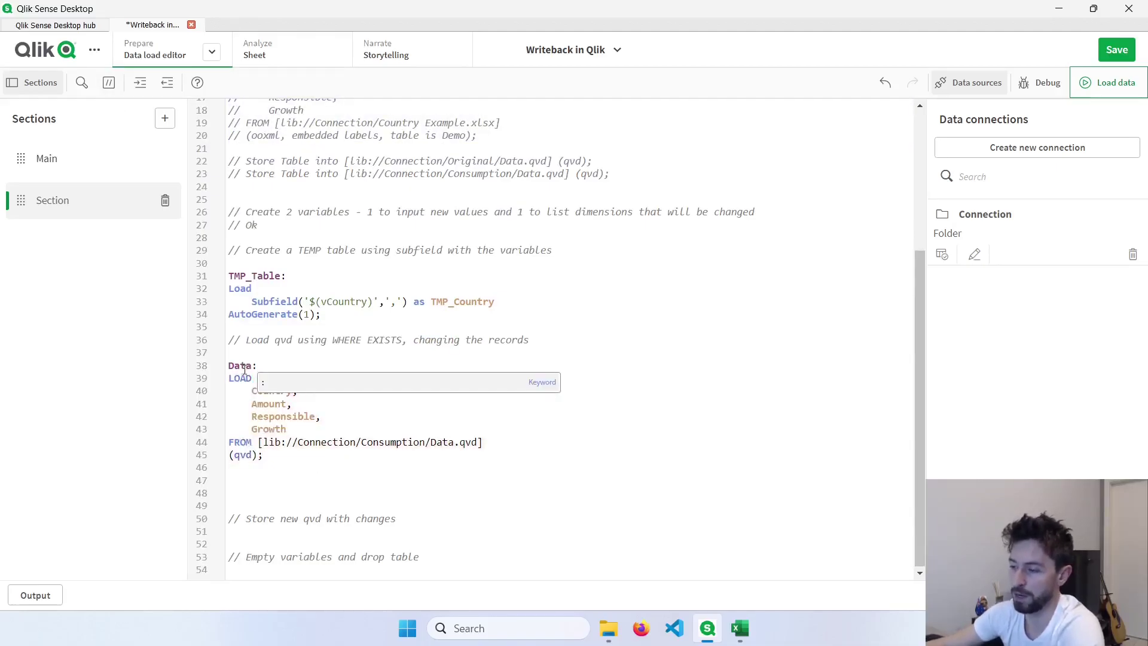
left_click_drag(243, 368, 260, 454)
left_click(260, 455)
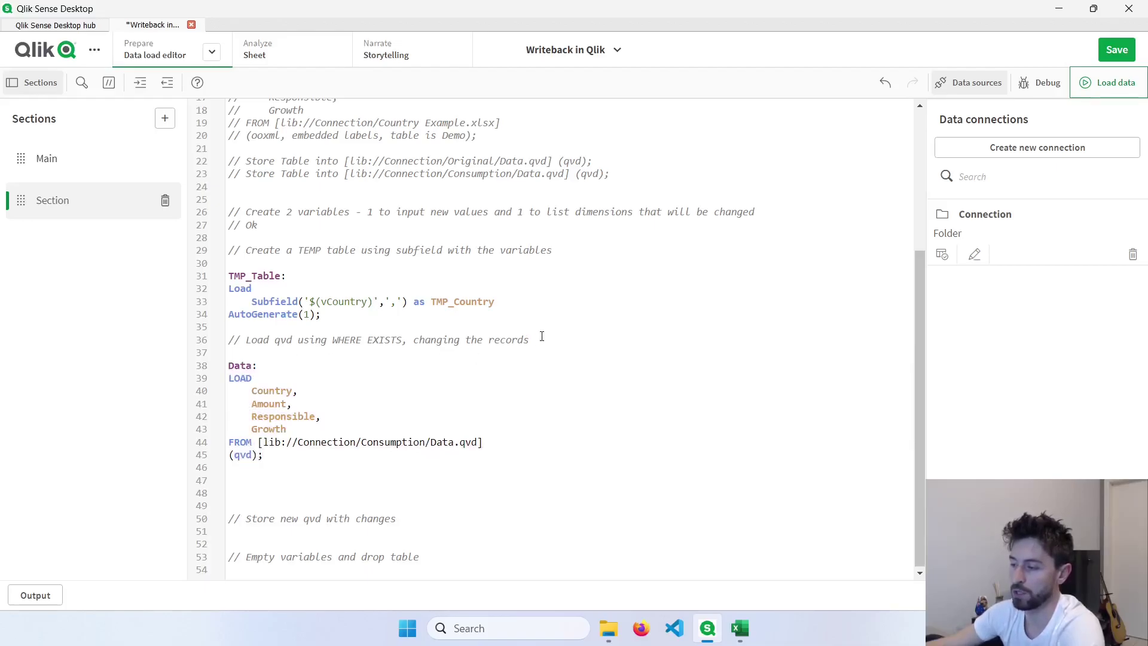
Add a WHERE Exists(TMP_Country) clause on a new line 46 of the Data load.
left_click_drag(537, 336, 332, 340)
left_click(370, 339)
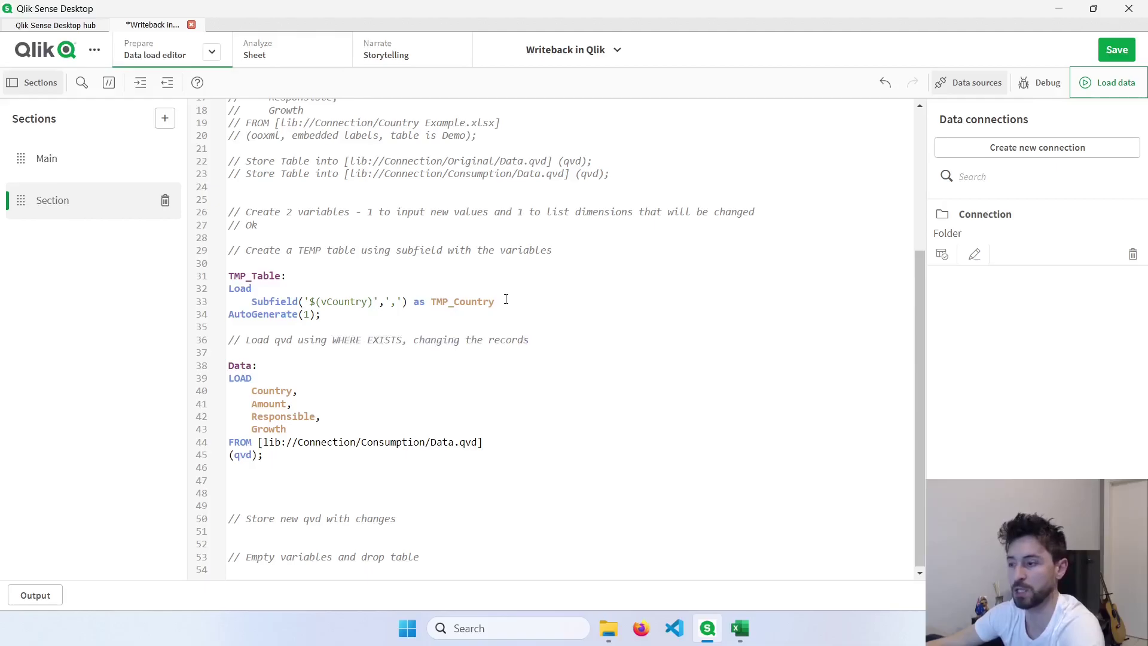
left_click_drag(506, 299, 265, 302)
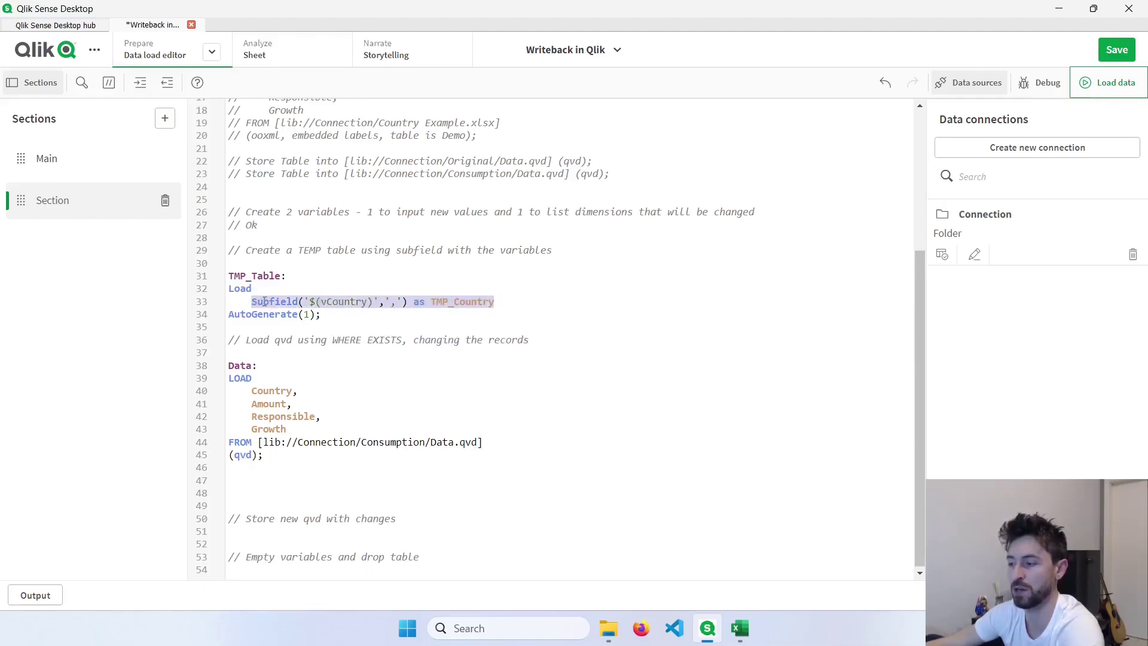
left_click(259, 457)
key("Return")
type("WHere ")
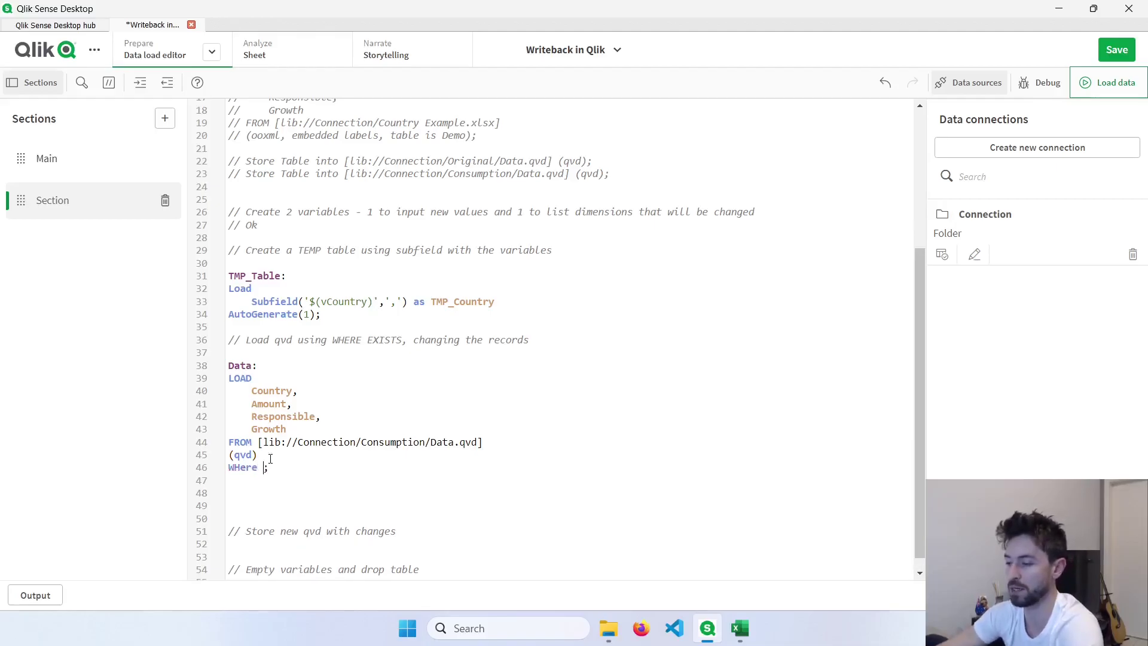
type("Ex")
key("Return")
type("(")
key("BackSpace")
type("TMP")
key("Return")
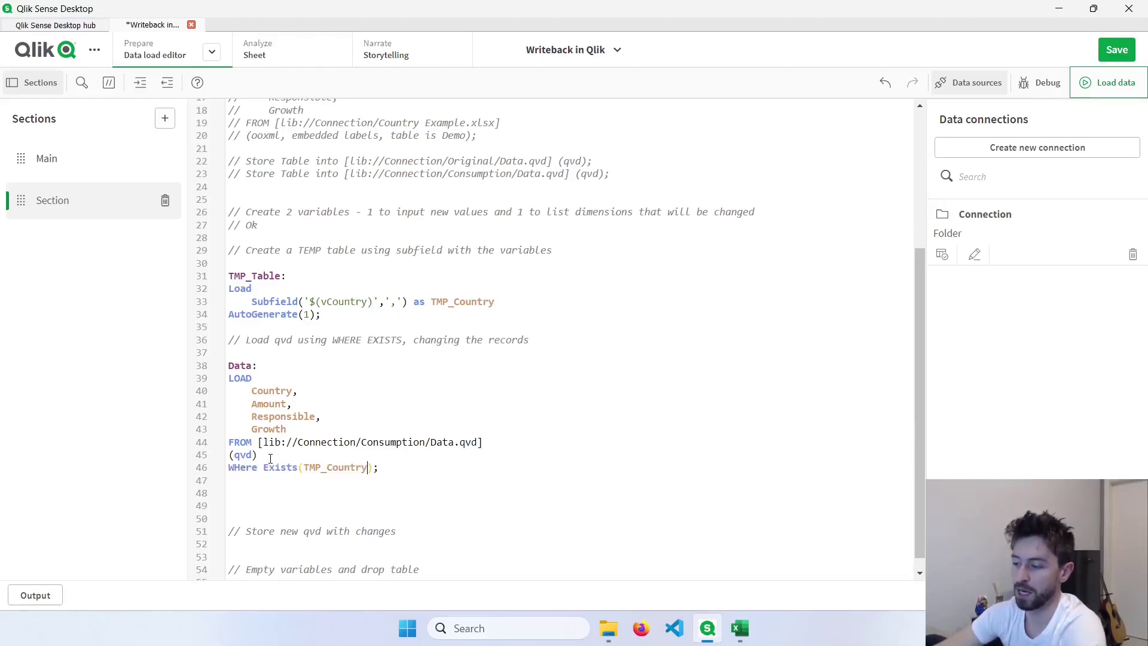
Add Country as the second Exists argument, giving Exists(TMP_Country,Country).
left_click_drag(509, 298, 416, 306)
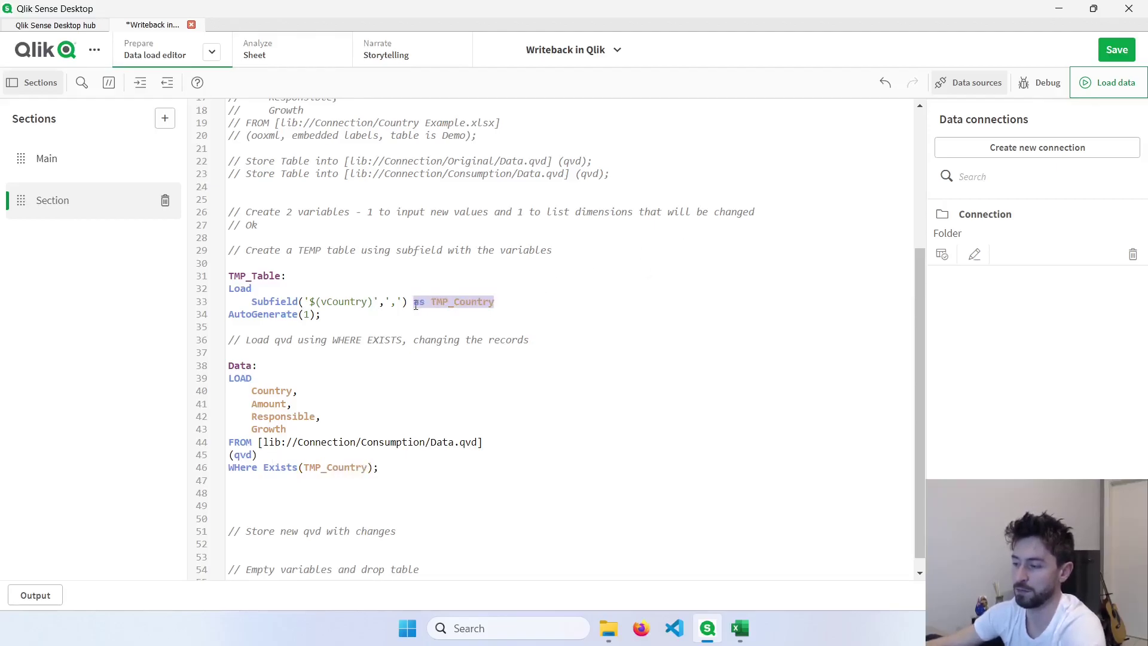
left_click(367, 467)
type(",")
left_click_drag(253, 391, 302, 393)
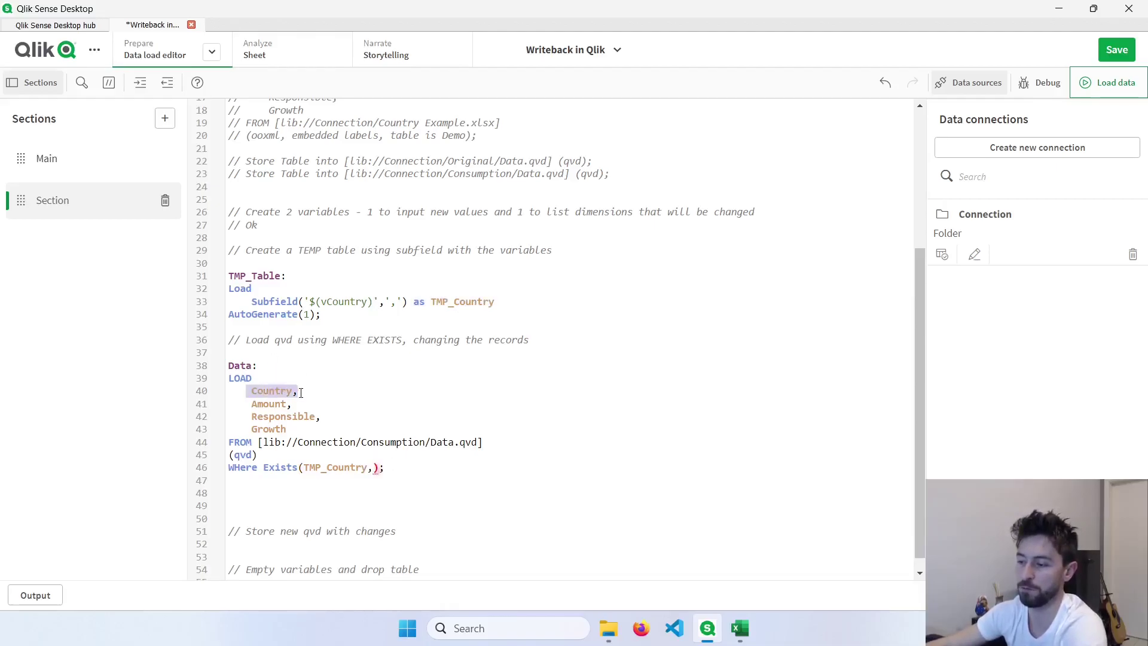
left_click(376, 468)
type("Country")
left_click(315, 417)
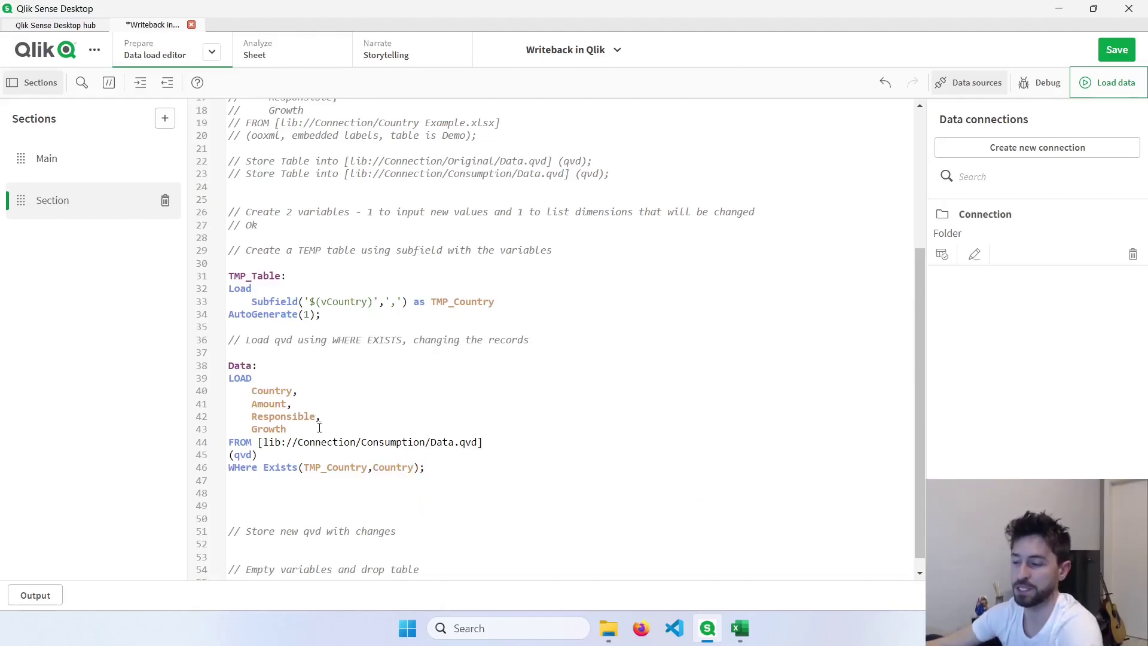
Replace the Responsible field with '$(vInput)' as Responsible.
left_click_drag(323, 419, 252, 422)
left_click(253, 418)
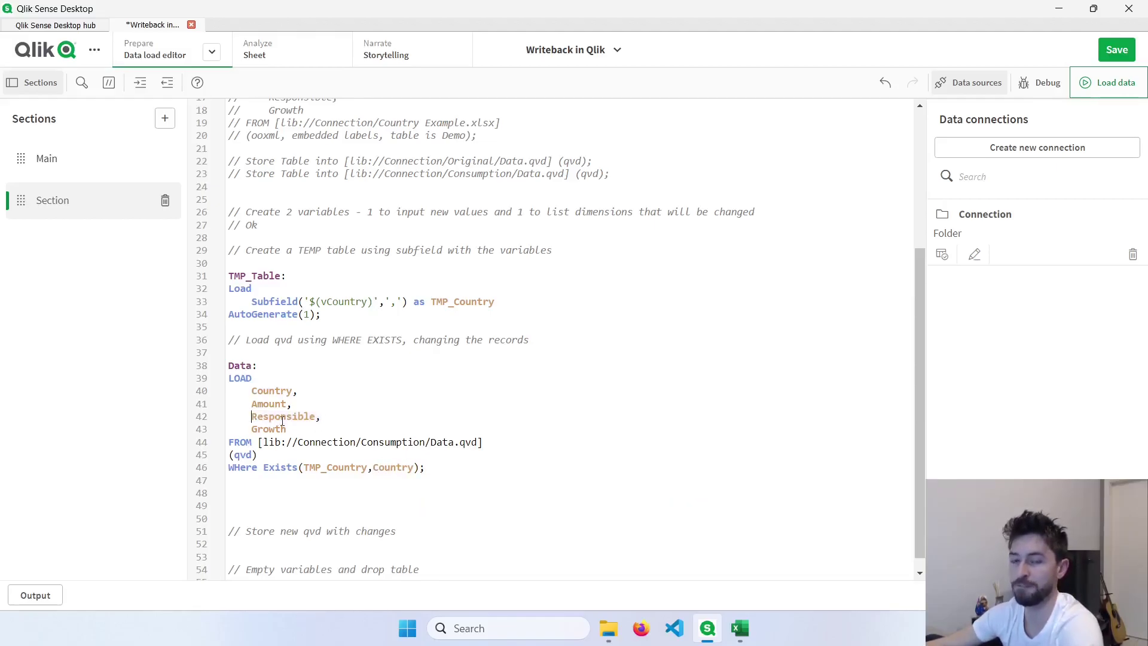
type("$(")
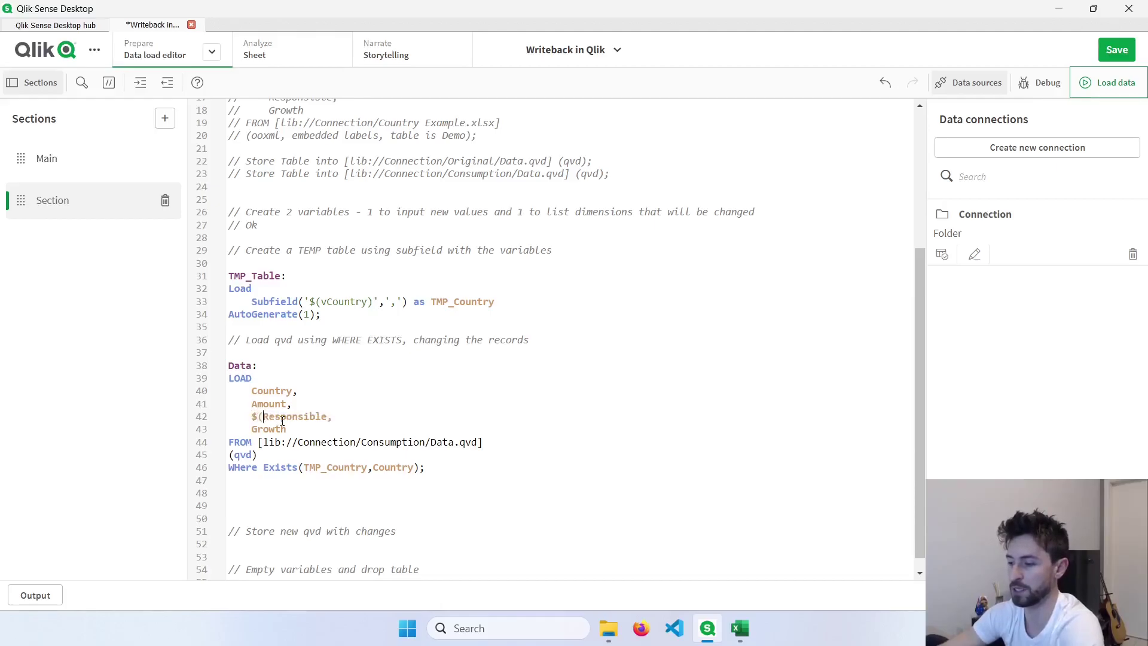
type("vInput) as")
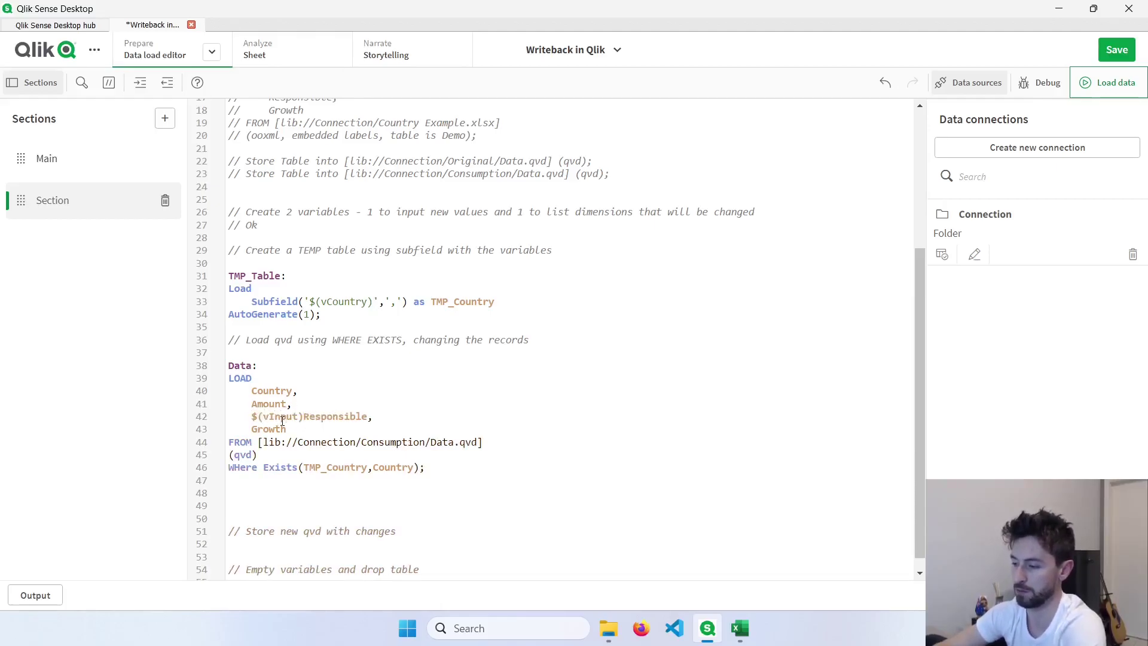
key("Left")
key("Left")
key("Left")
key("Left")
type("'")
left_click(253, 417)
type("'")
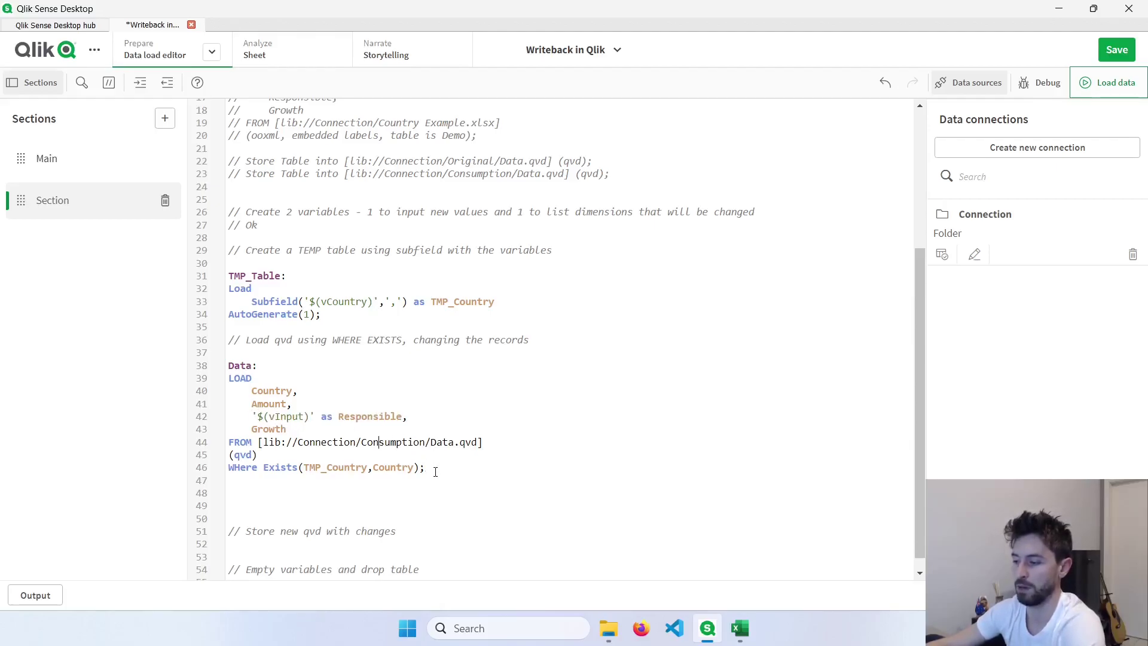
Paste a copy of the Data LOAD block at line 48 and delete its '$(vInput)' as expression.
left_click_drag(424, 467, 231, 378)
key("ctrl+c")
left_click(309, 491)
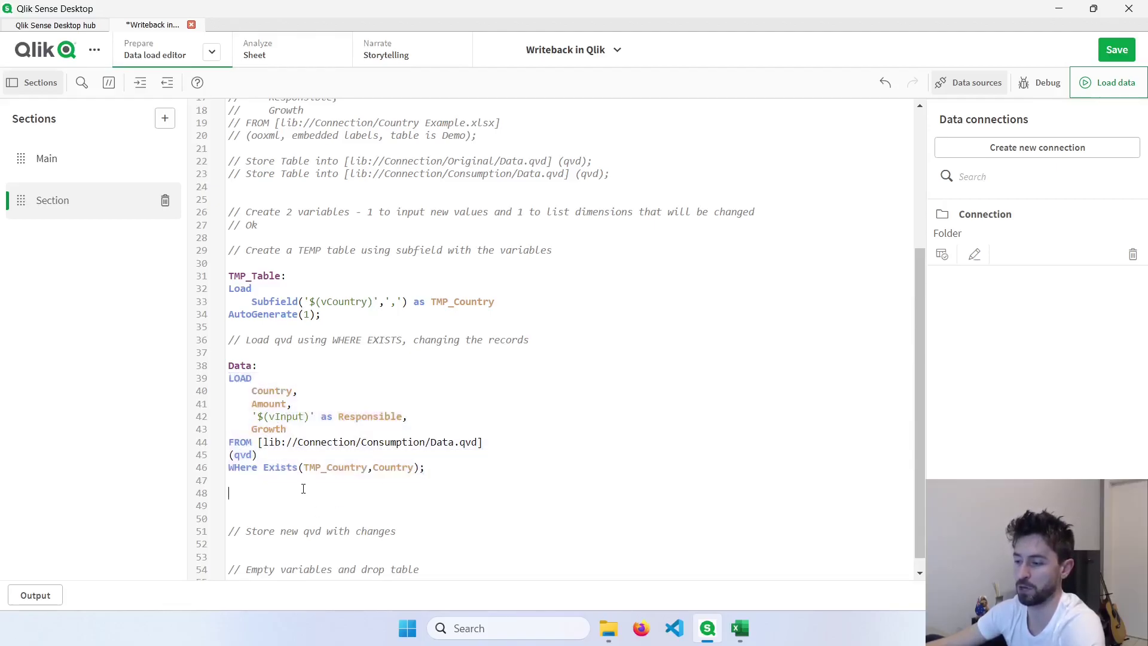
key("ctrl+v")
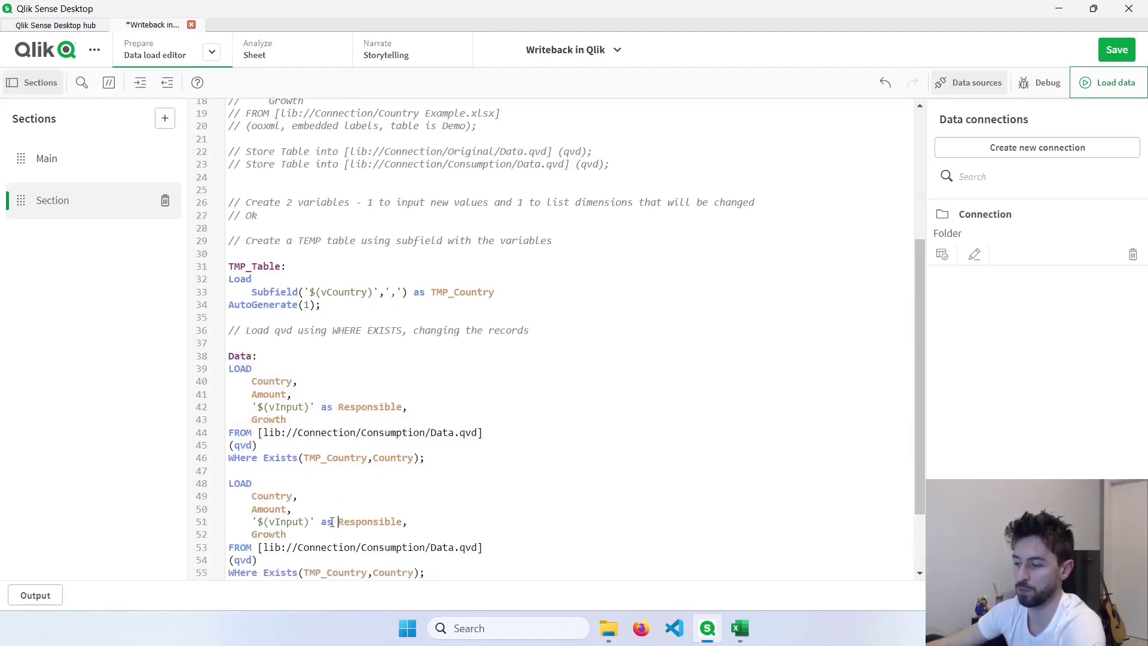
left_click_drag(322, 522, 256, 519)
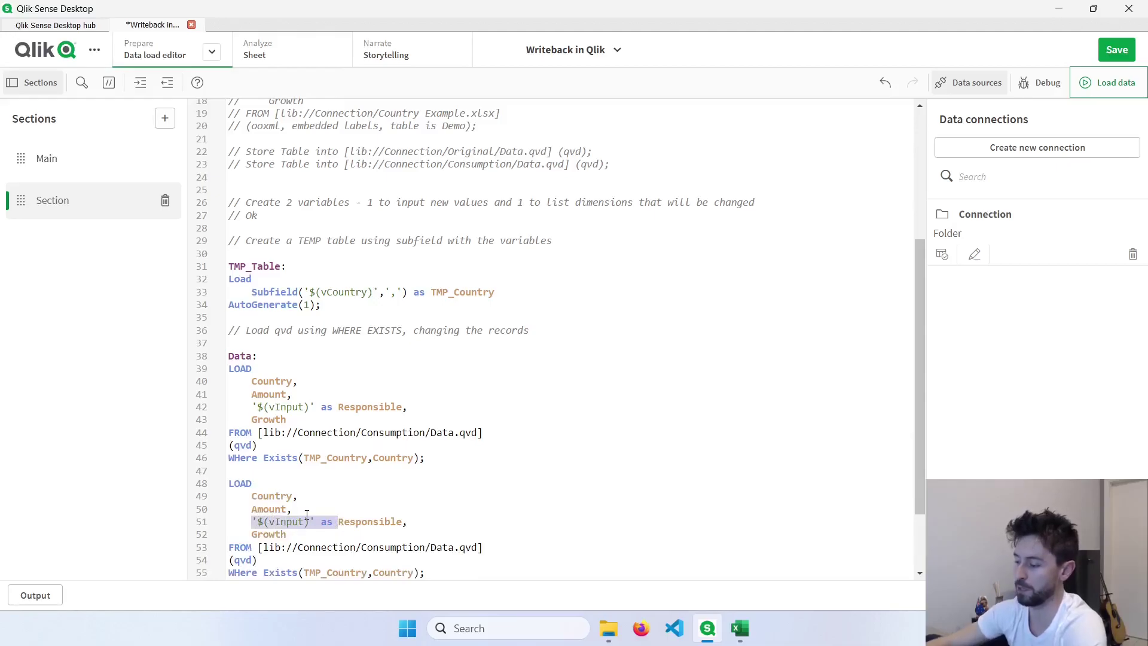
key("BackSpace")
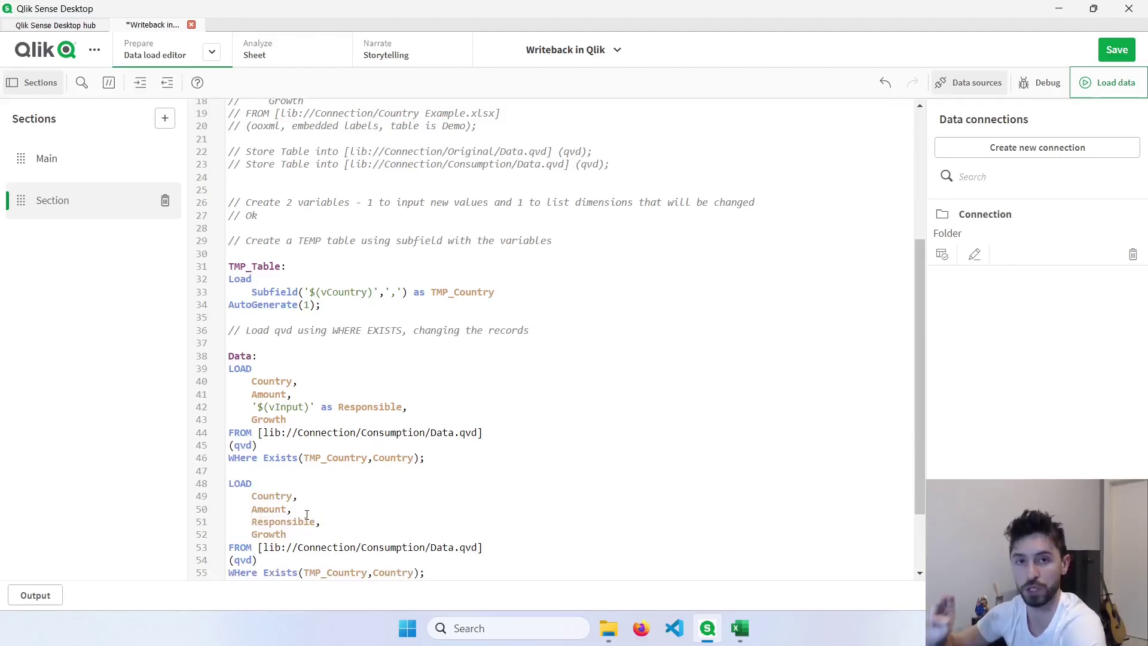
Change the copy's condition to WHERE NOT Exists, discarding a half-typed Concatenate keyword.
scroll(318, 511, "down", 2)
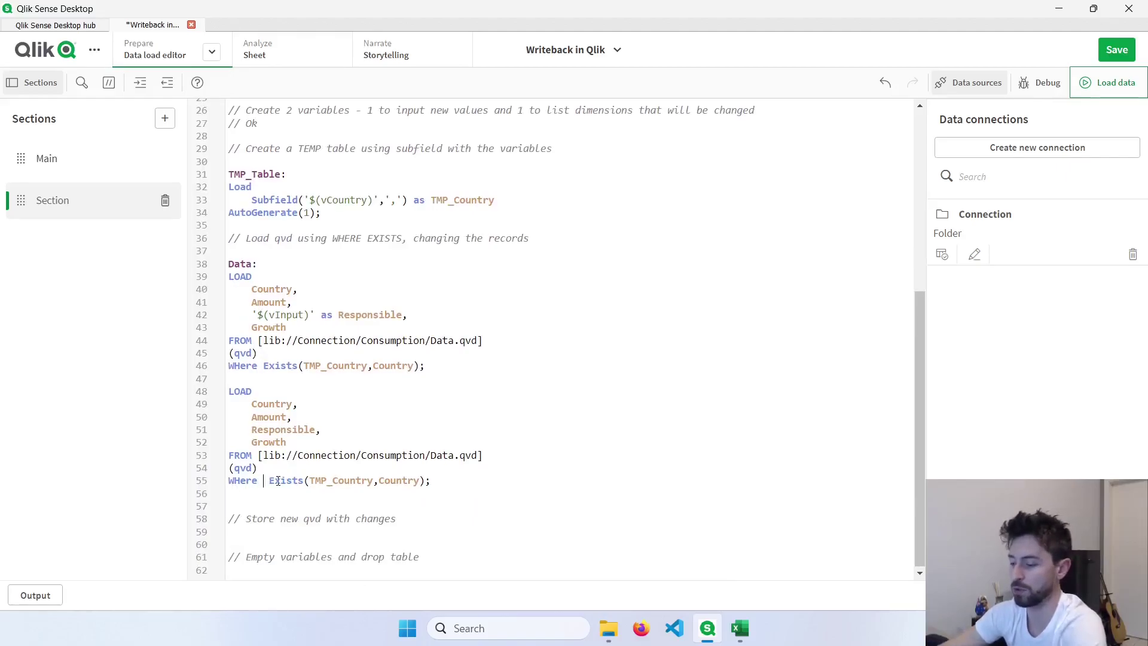
type("NOT")
left_click(287, 445)
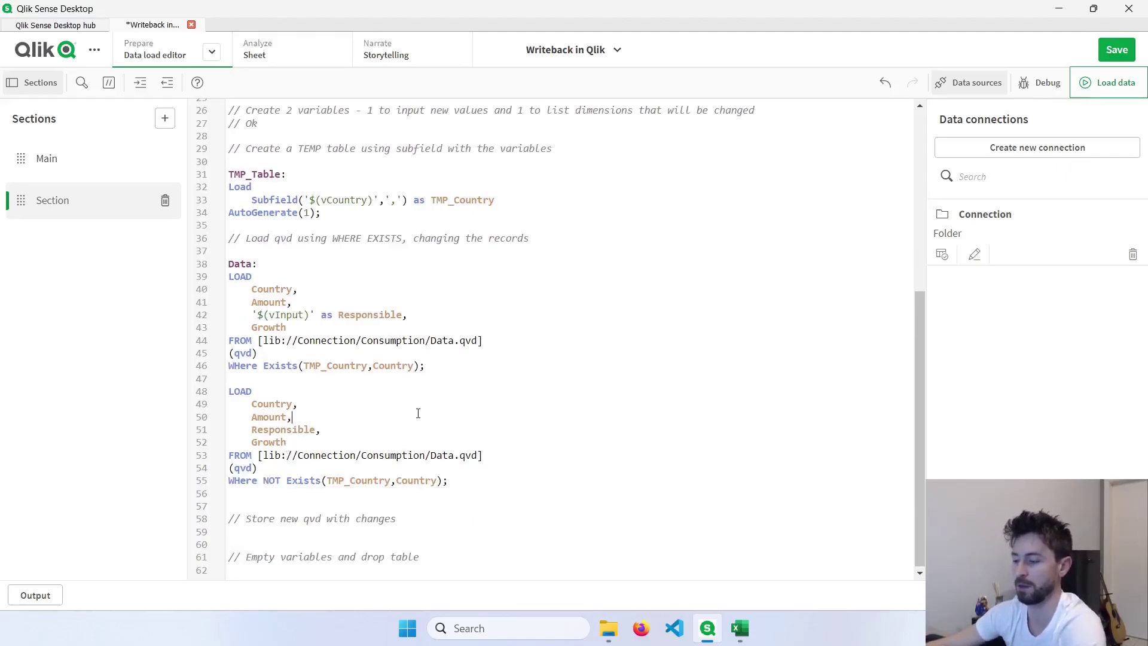
left_click(319, 385)
type("conca")
key("BackSpace")
key("BackSpace")
key("BackSpace")
key("BackSpace")
key("BackSpace")
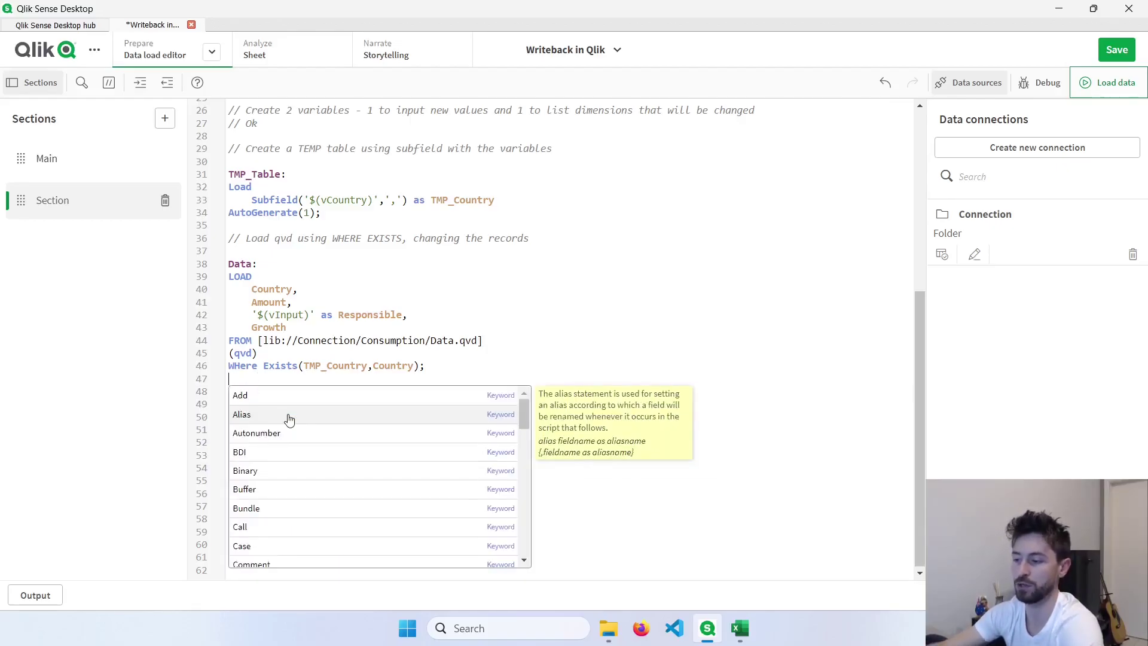
key("Escape")
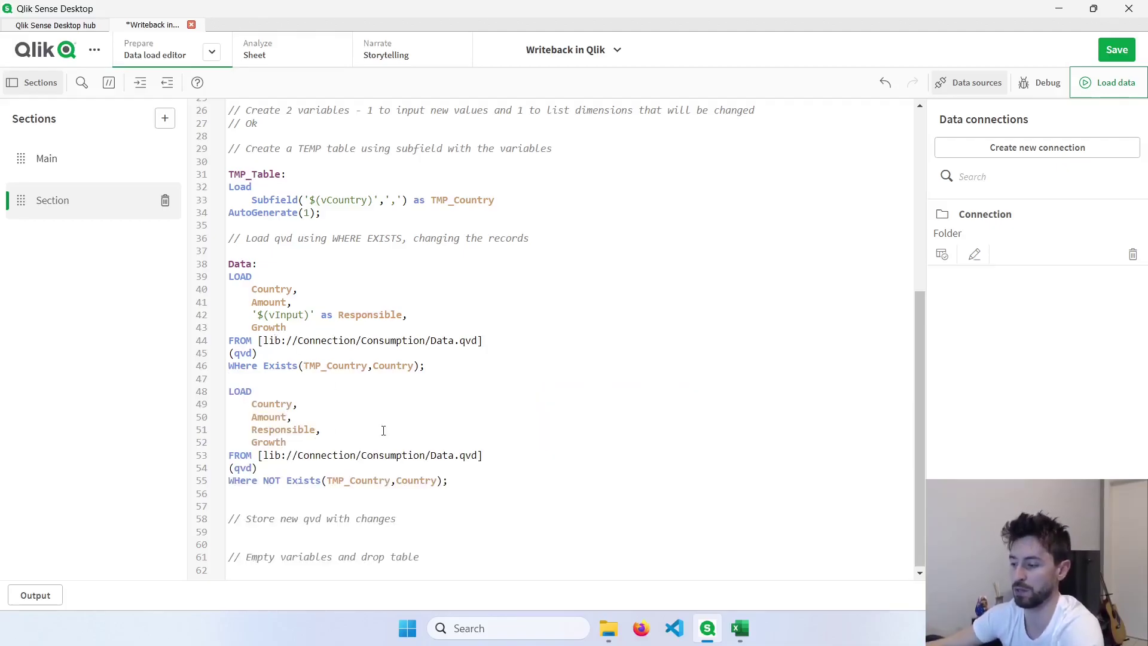
On the sheet, set Argentina and Australia's Responsible to ABCD, then clear the country selection.
left_click(281, 51)
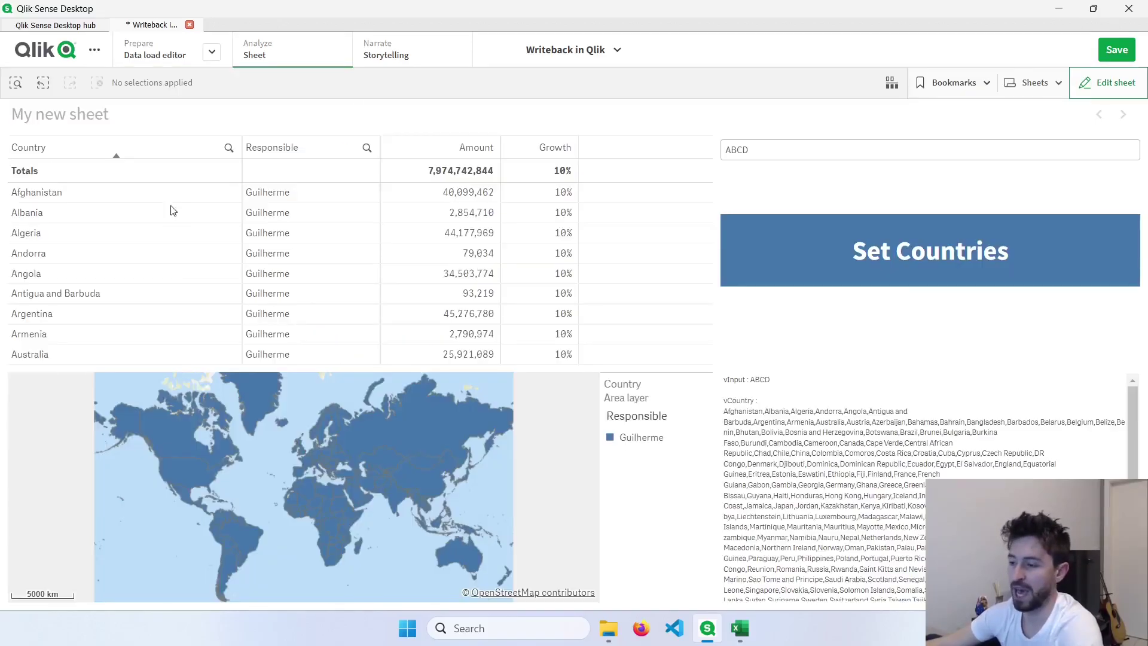
left_click(78, 314)
left_click(63, 355)
left_click(693, 126)
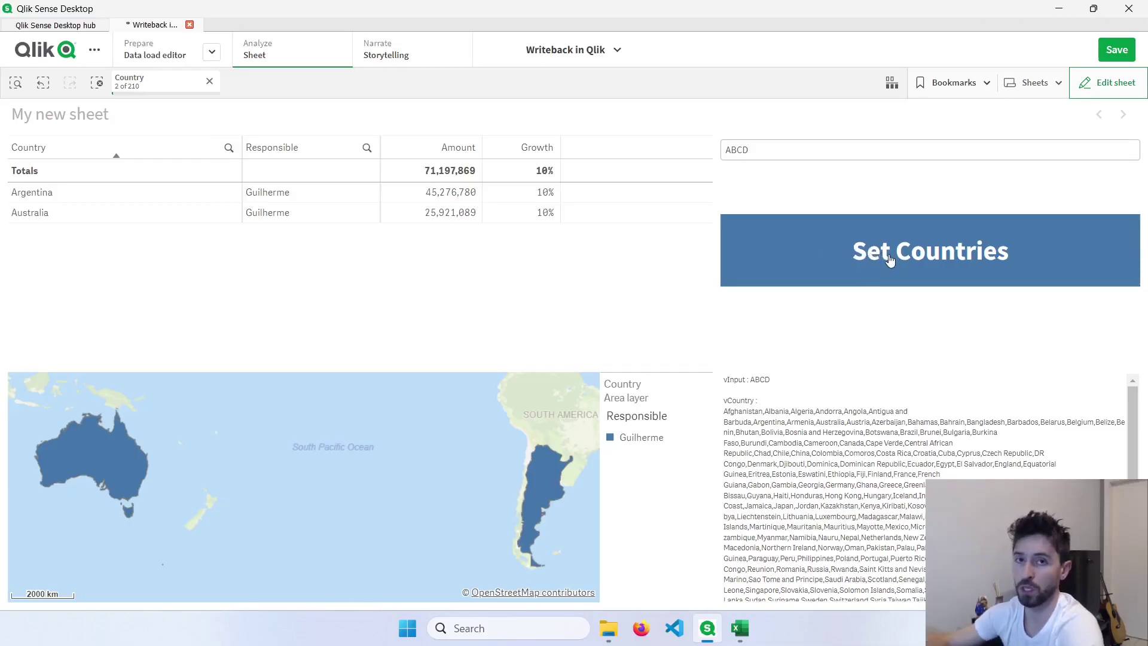
left_click(890, 261)
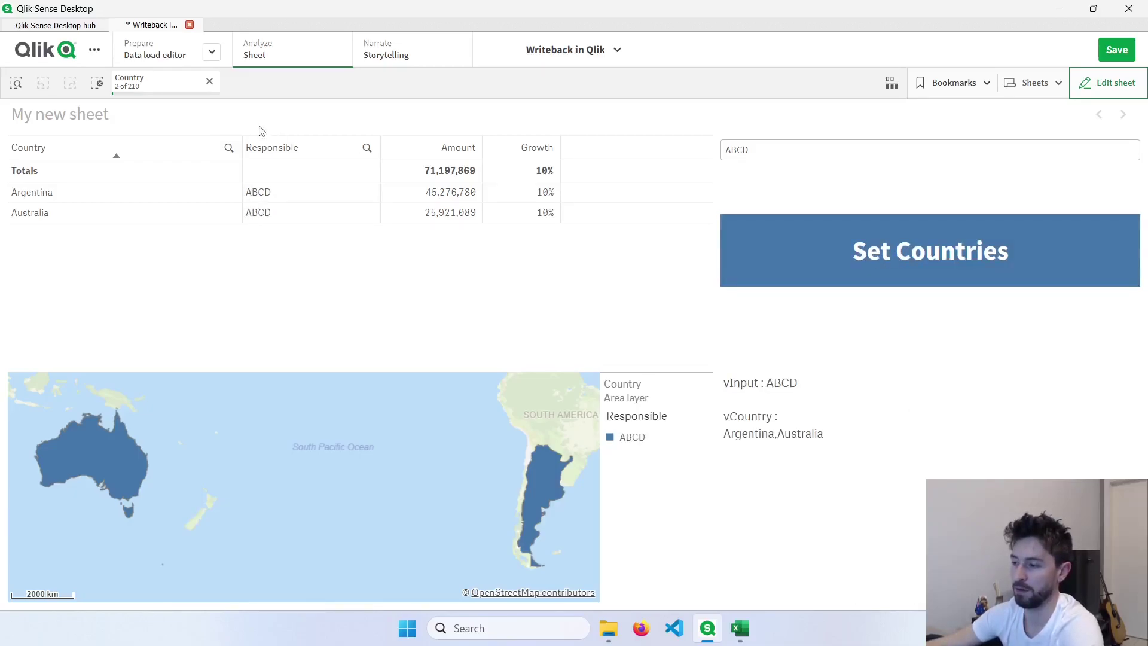
left_click(211, 82)
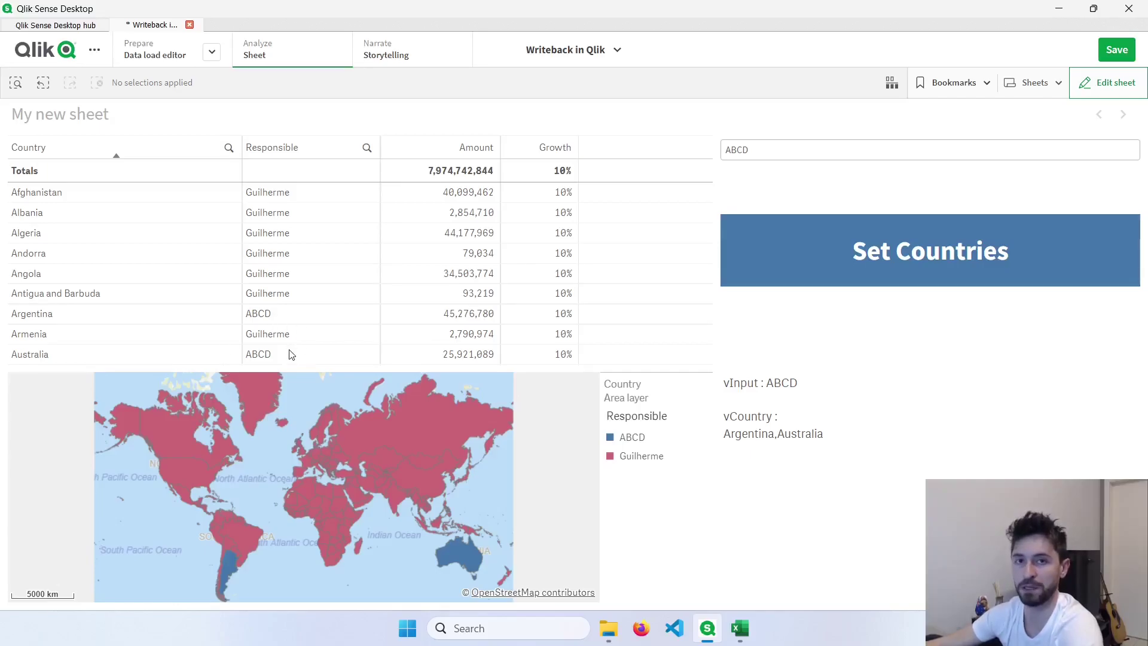
Add a 'Store Data into' line targeting the Consumption Data.qvd path with (qvd);.
left_click(156, 52)
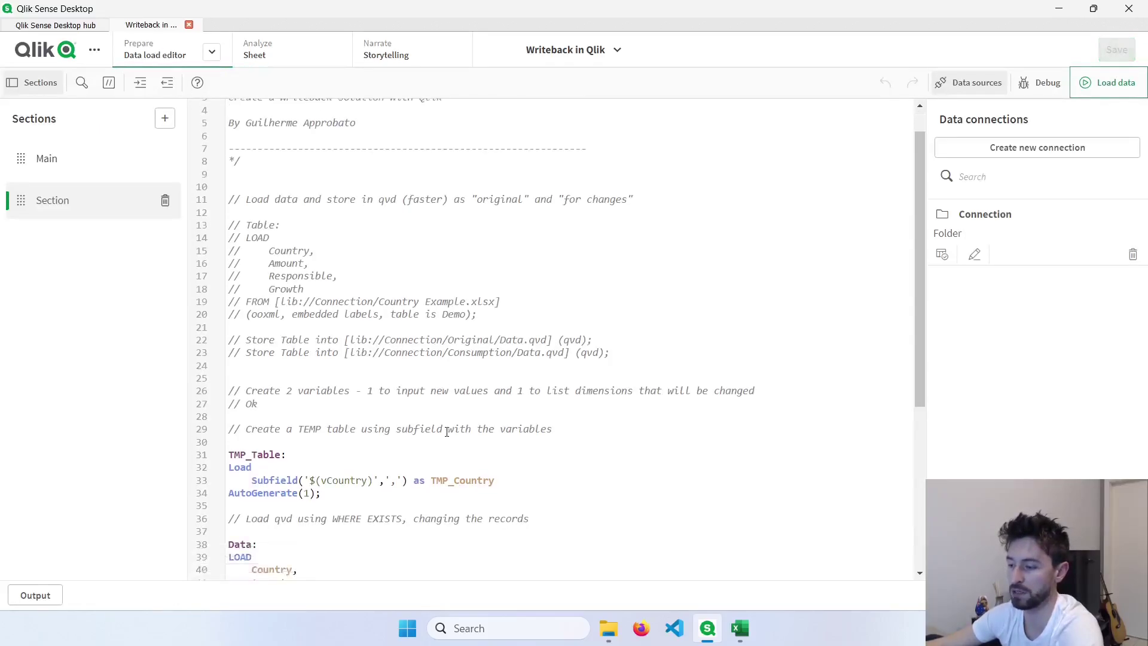
scroll(449, 419, "down", 10)
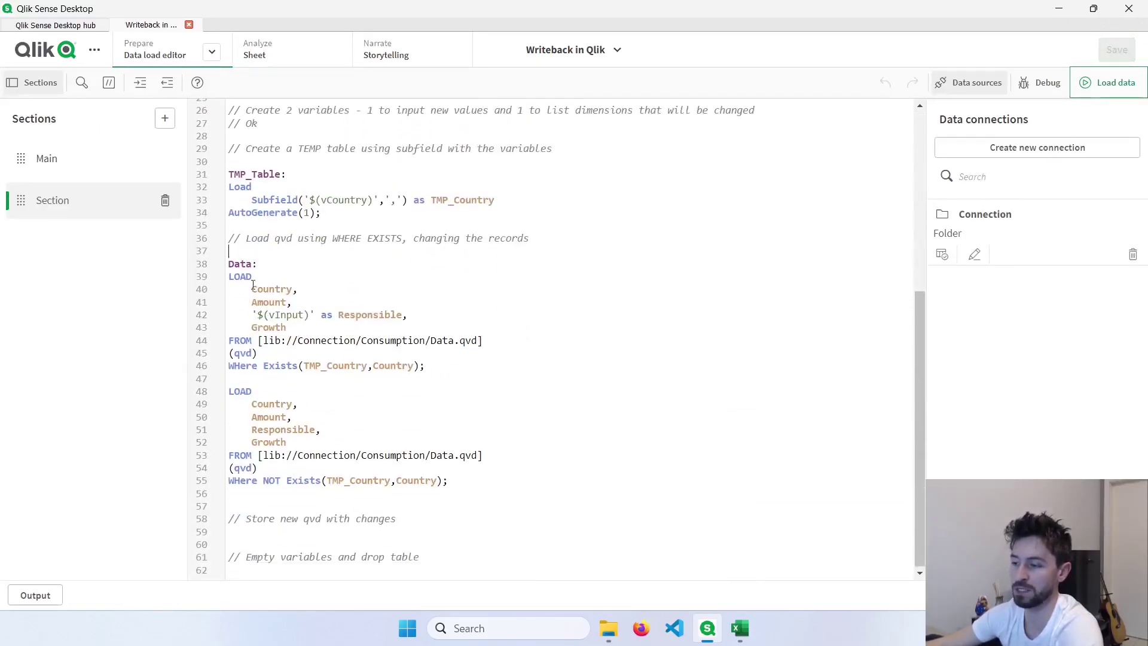
left_click(482, 455, "shift")
left_click_drag(482, 455, 257, 457)
key("ctrl+c")
left_click(474, 455)
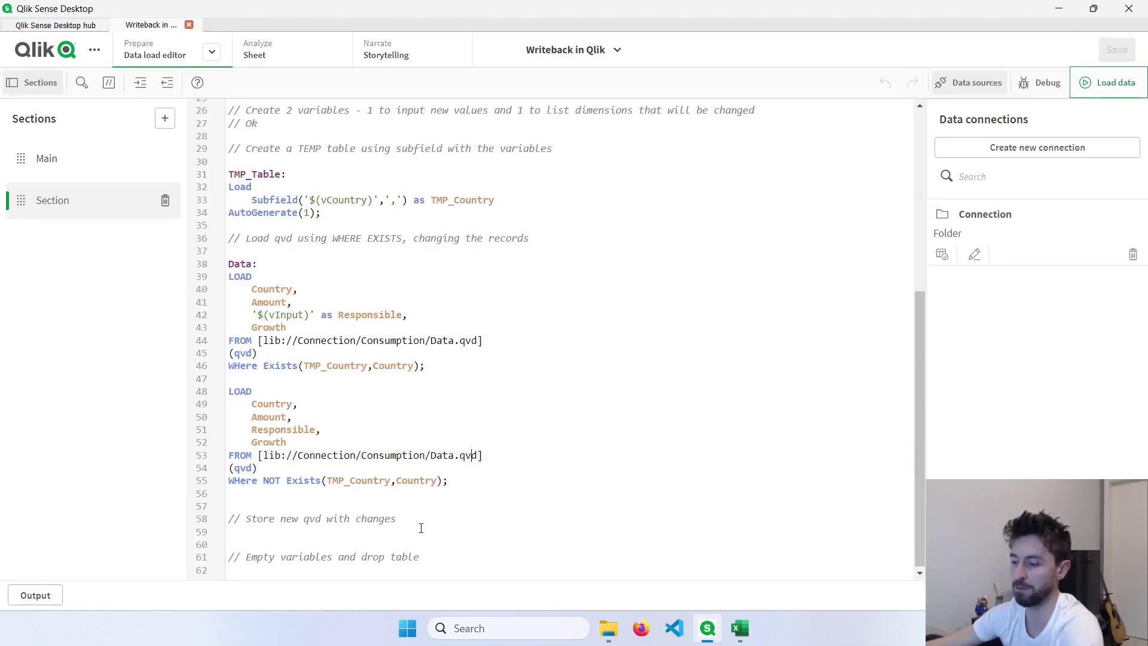
key("Up")
type("Store Data")
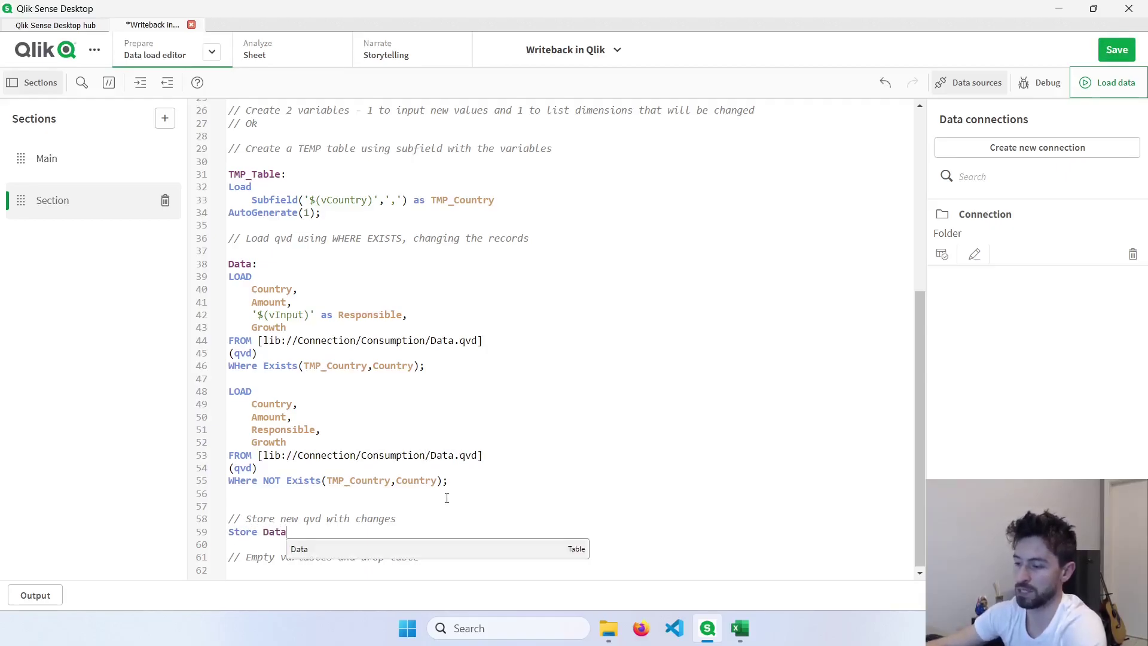
type(" into")
key("ctrl+v")
left_click_drag(546, 531, 324, 532)
left_click(572, 530)
type("(qvd")
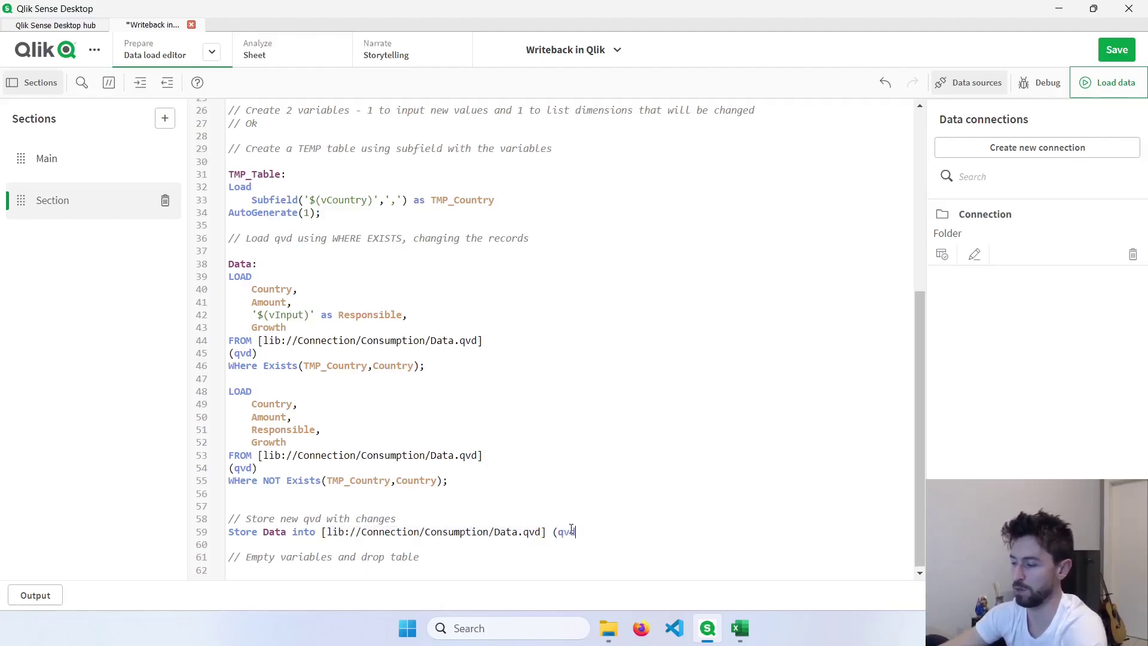
type(");")
Reset vInput and vCountry to empty, add 'Drop Table TMP_Table;', and save the script.
key("Down")
key("Down")
key("Down")
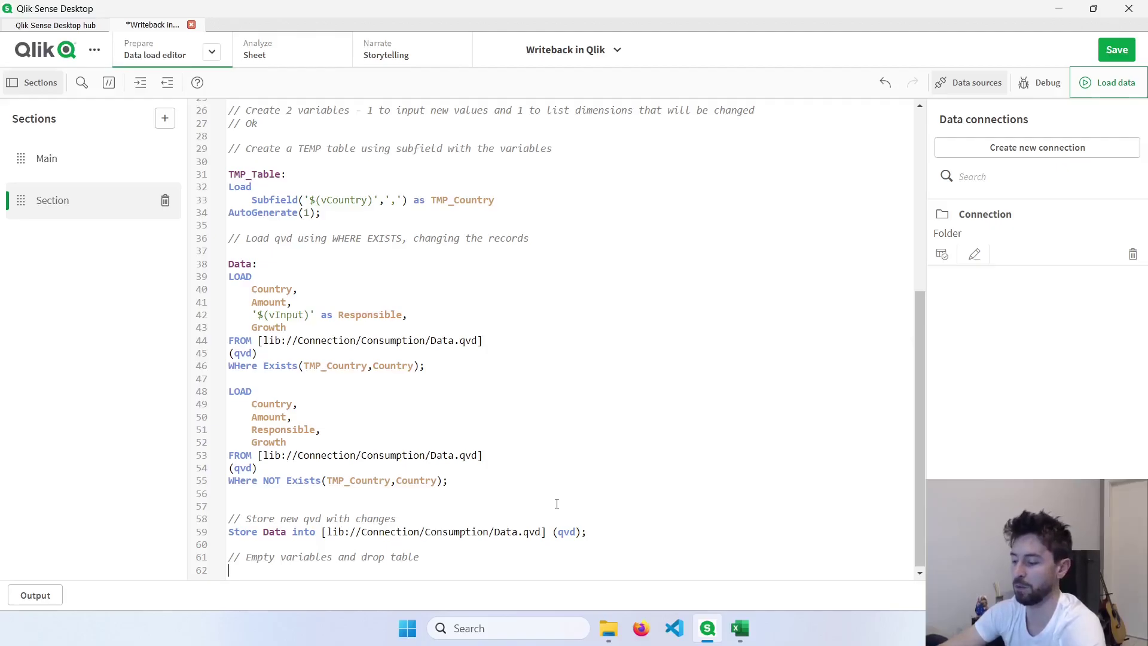
type("LET vInput")
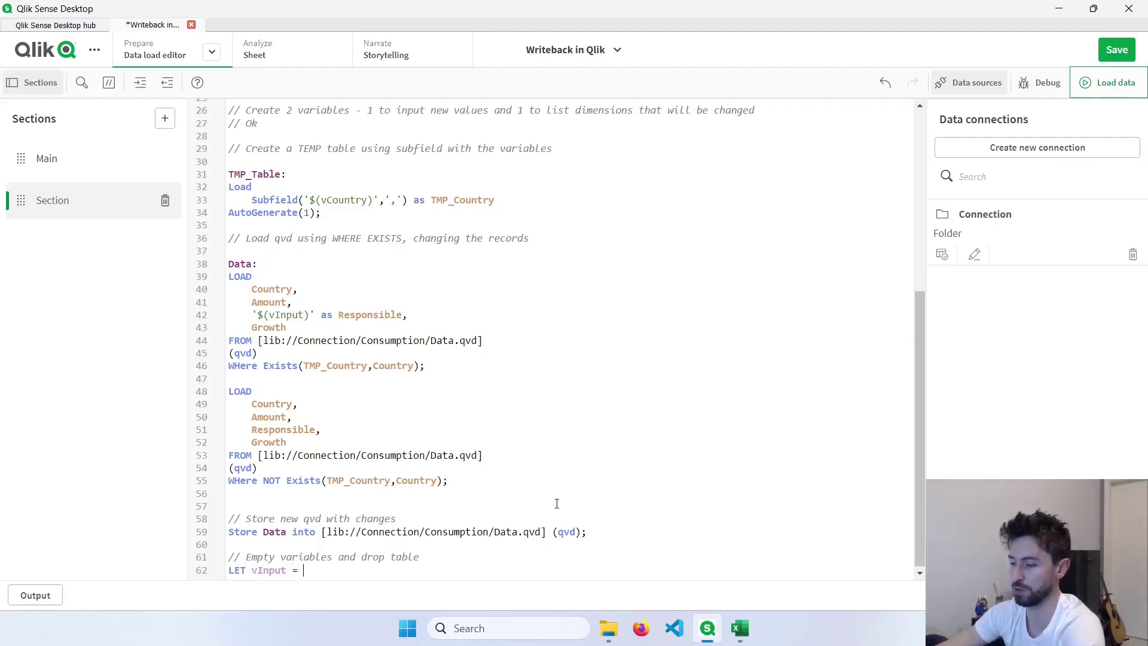
type(" = '';")
key("Return")
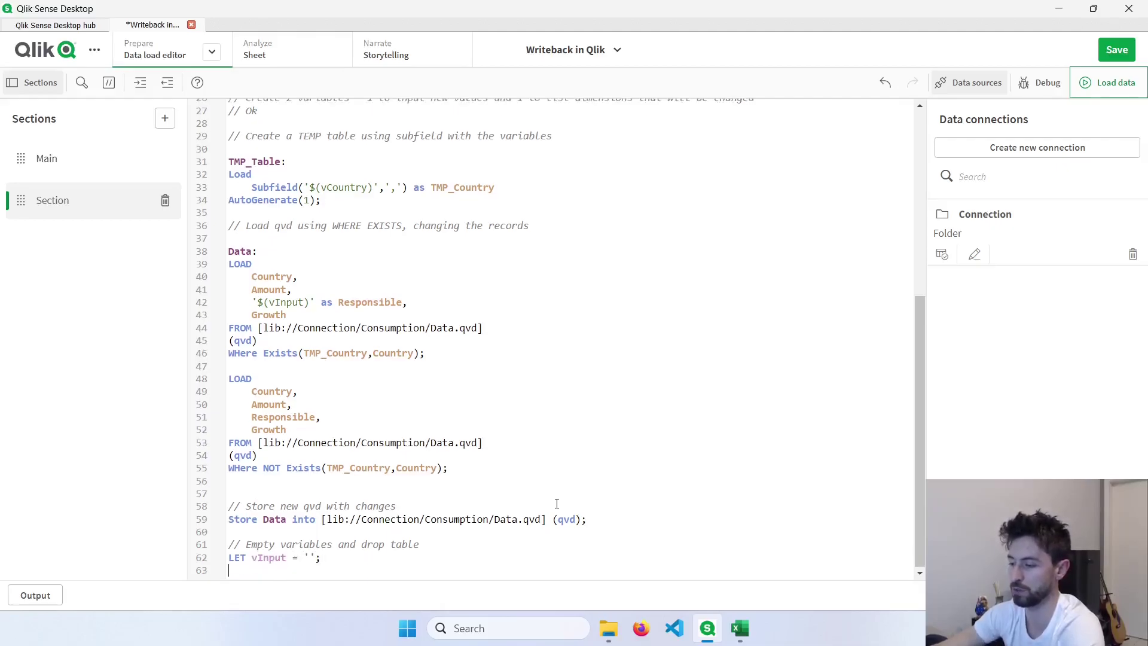
type("LET vCountry =")
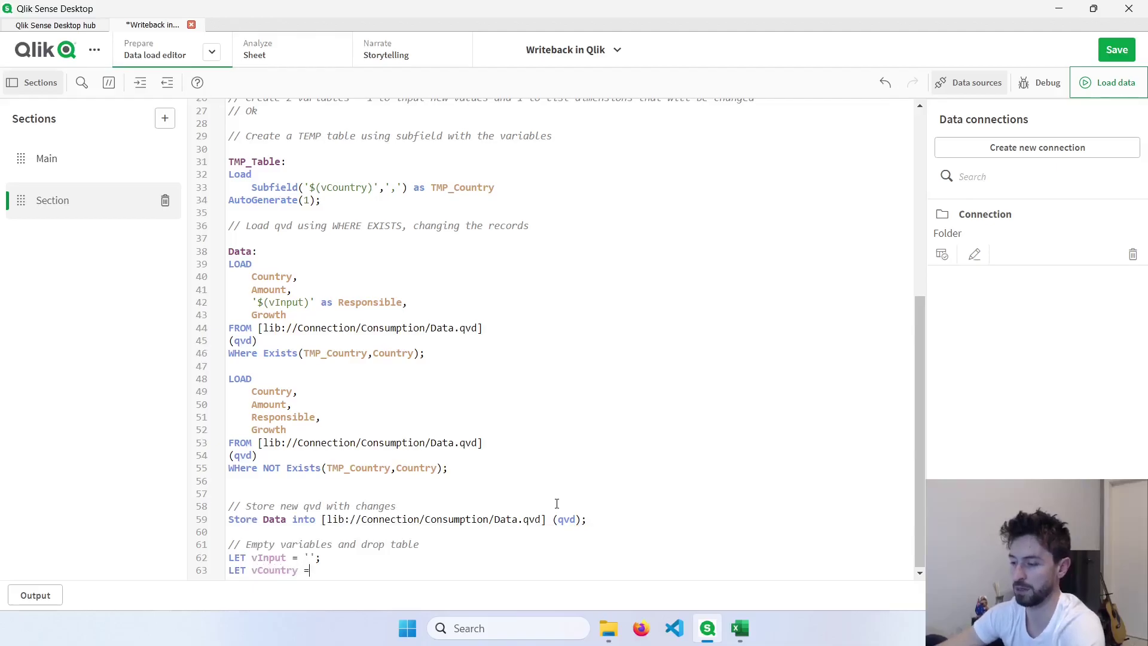
type(" '';")
key("Return")
type("Drop ta")
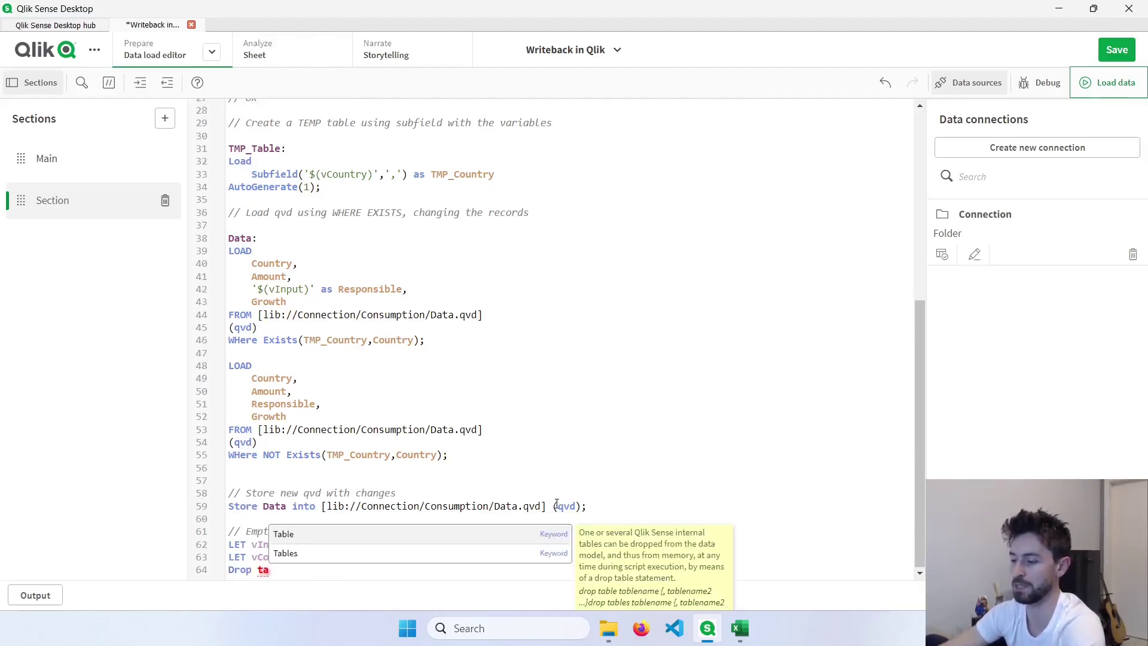
key("Return")
type("TM")
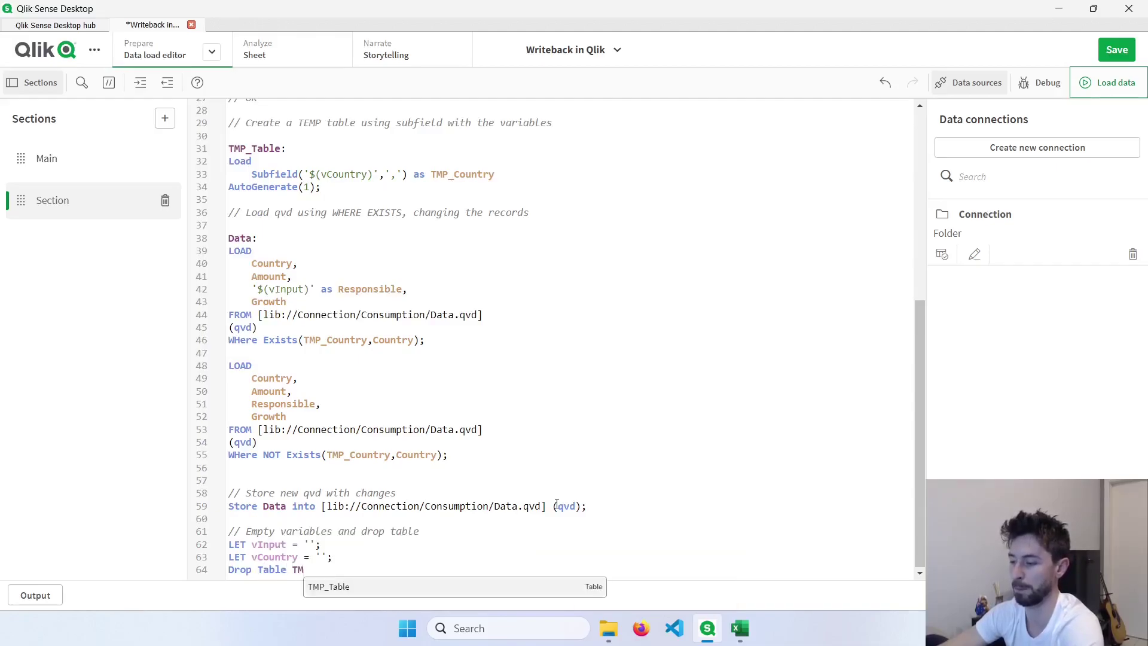
key("Return")
type(";")
key("ctrl+s")
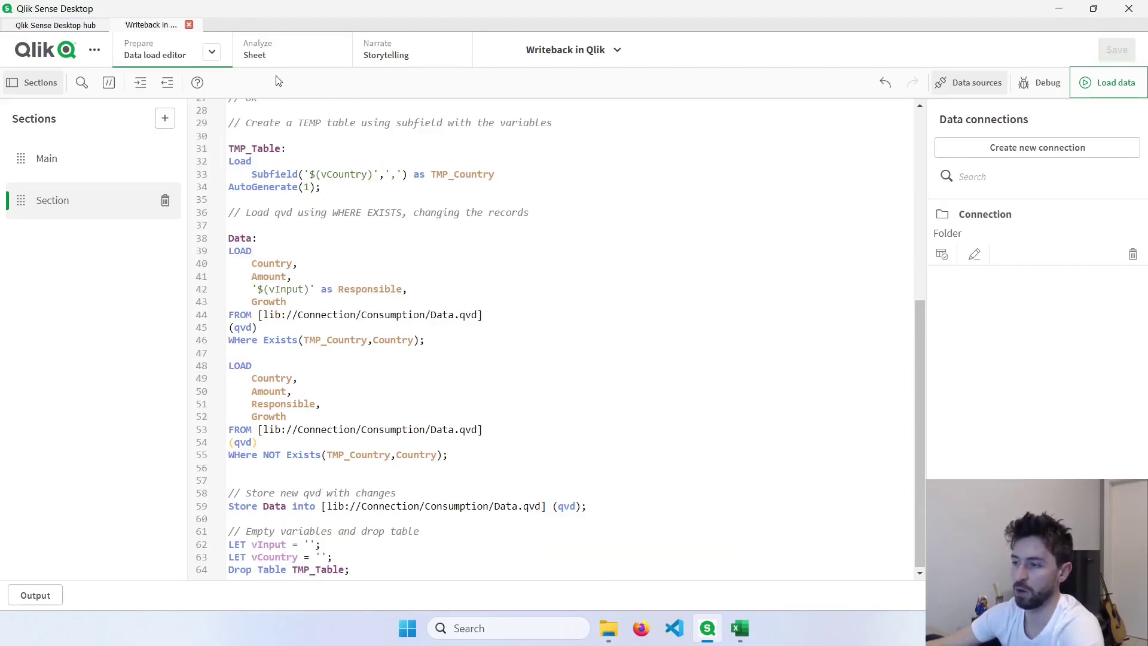
Lasso the southern African countries, set their Responsible to Robert, then clear the selection.
left_click(277, 64)
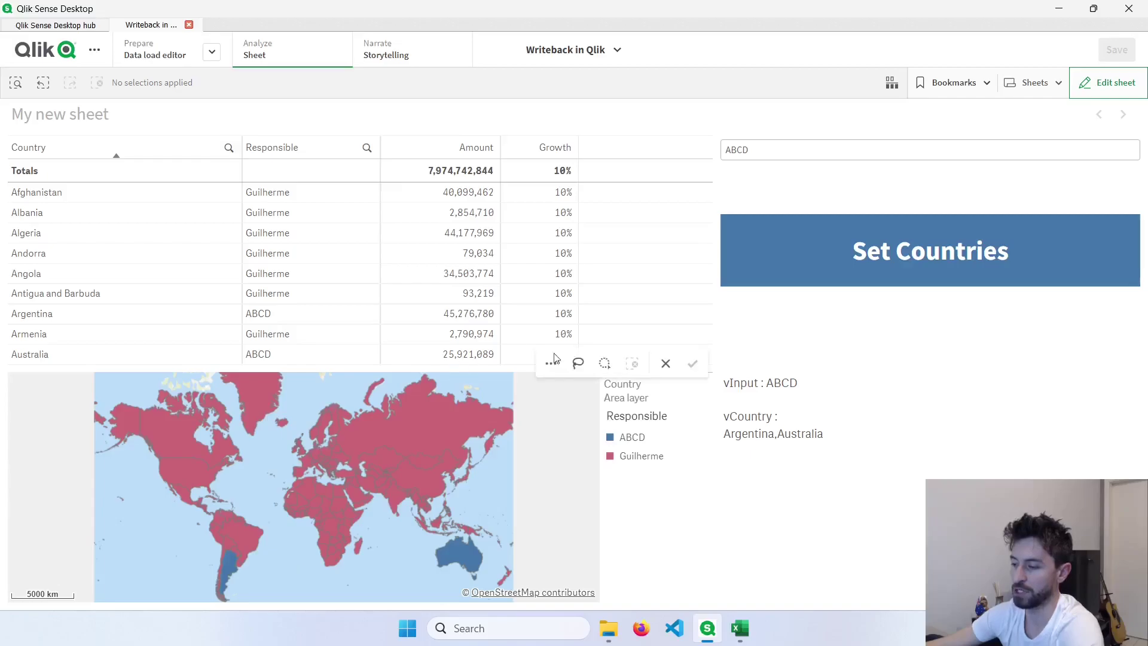
left_click(577, 363)
mouse_move(306, 548)
left_mouse_down()
mouse_move(386, 539)
mouse_move(330, 586)
mouse_move(305, 547)
left_mouse_up()
left_click(693, 363)
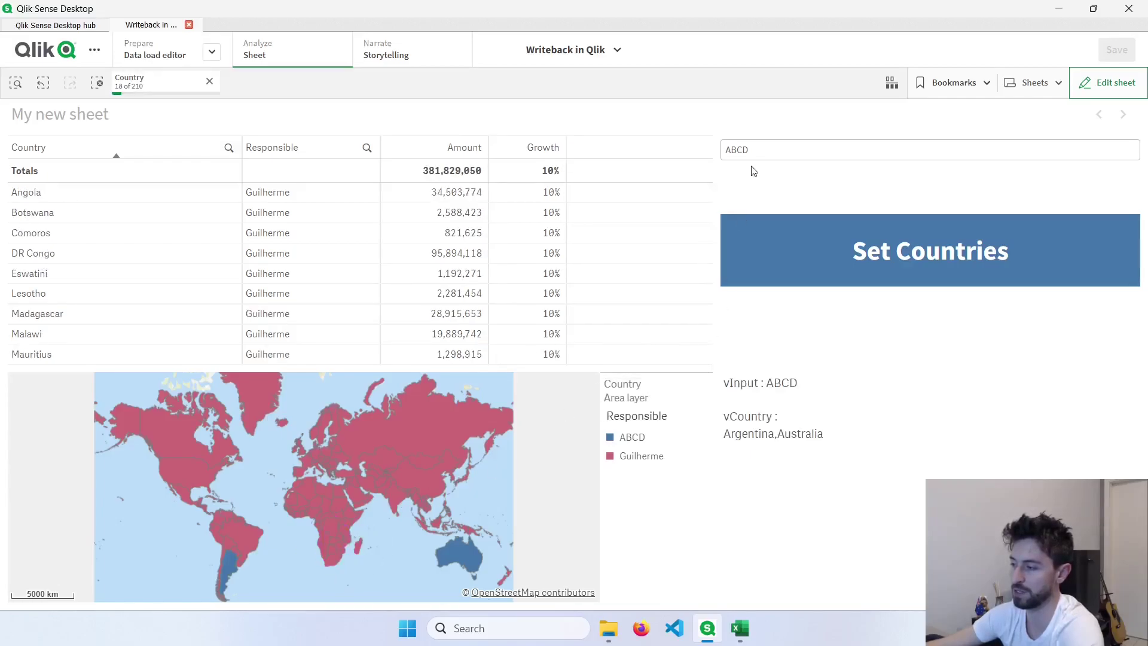
double_click(771, 159)
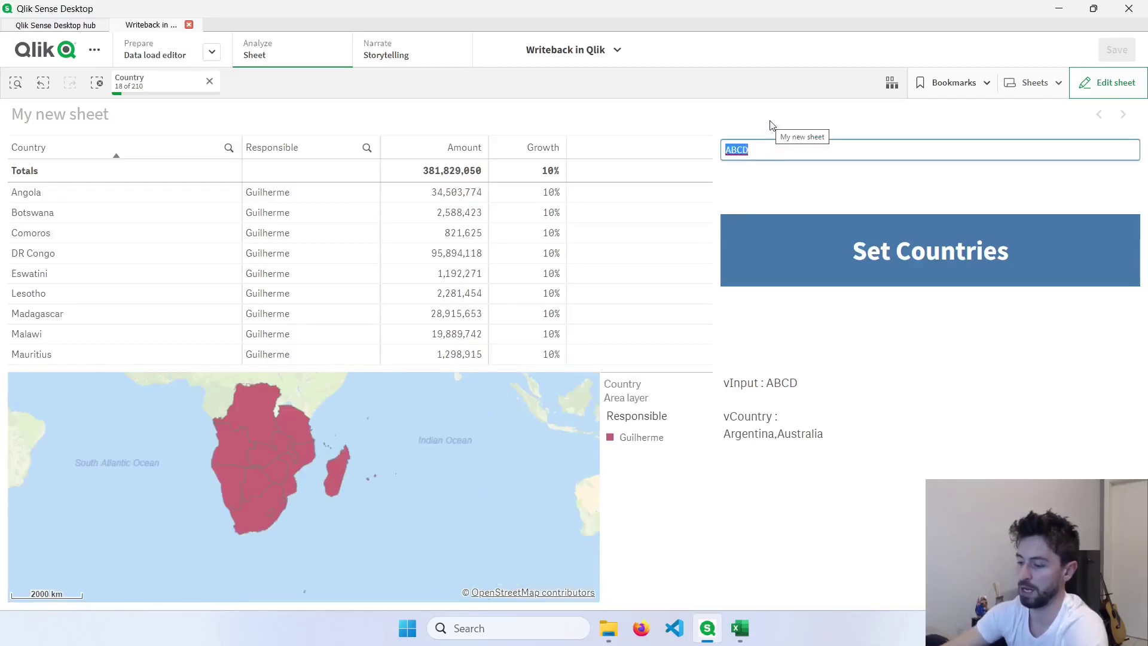
type("Robert")
key("Return")
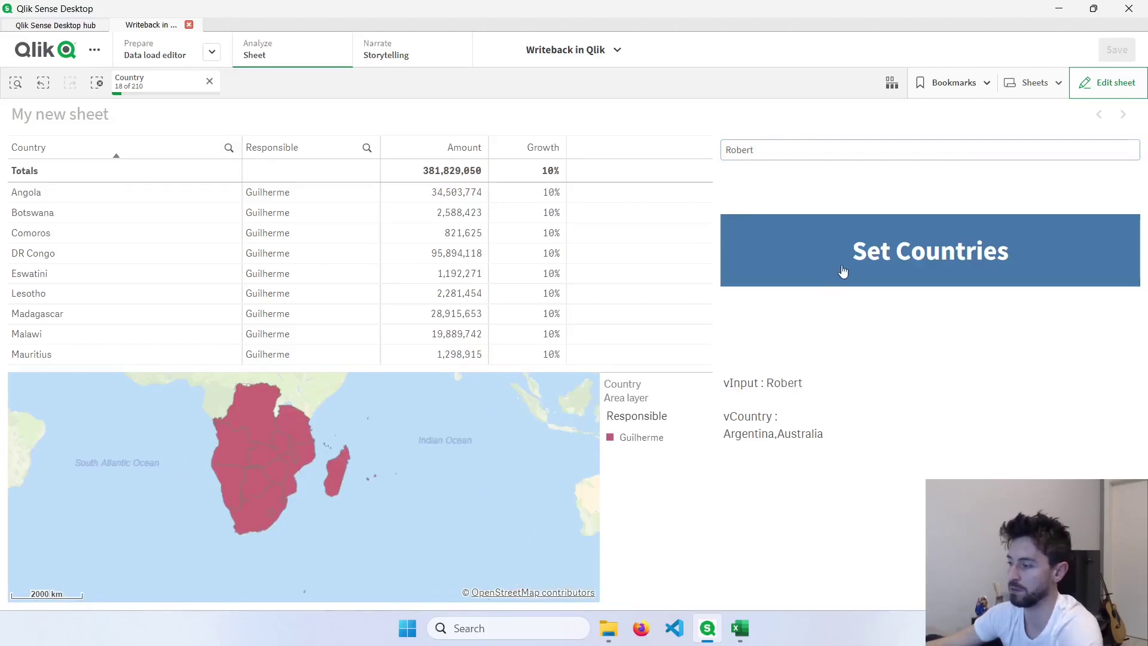
left_click(852, 260)
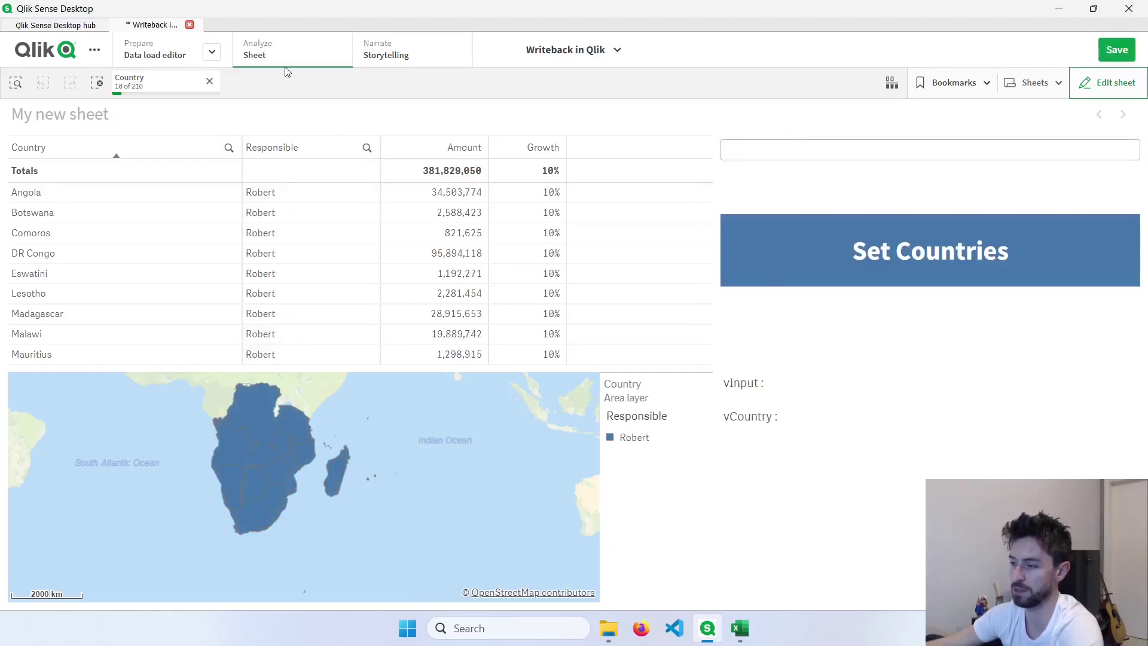
left_click(210, 82)
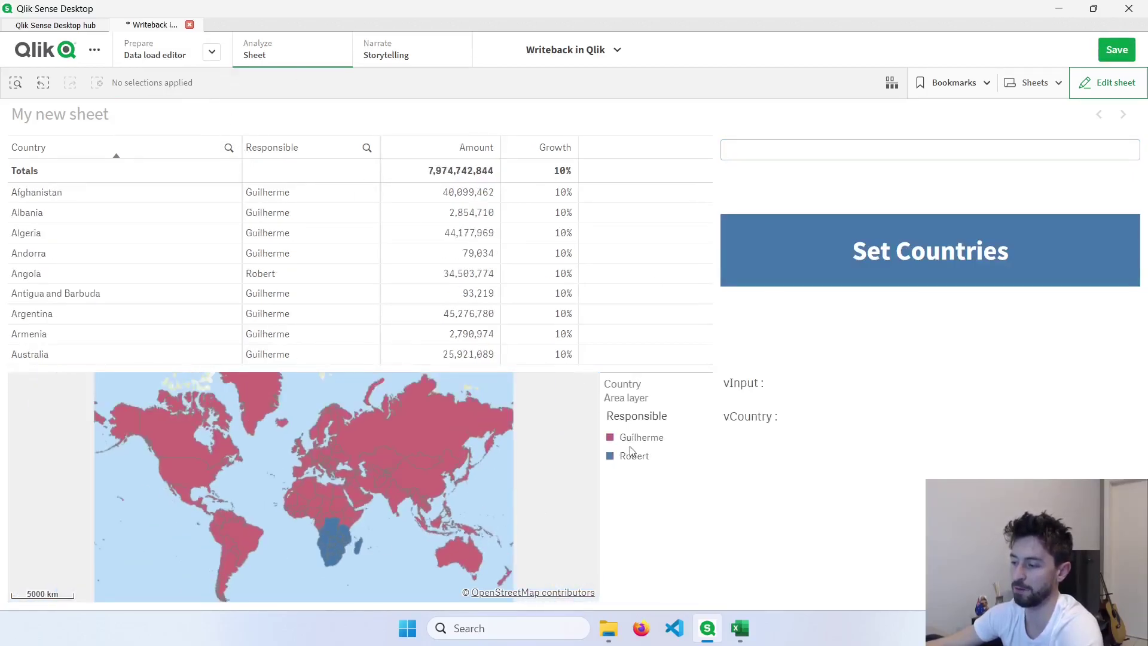
Select the United States and Canada, assign Paul as Responsible, then clear the selection.
left_click(185, 473)
left_click(179, 420)
left_click(743, 152)
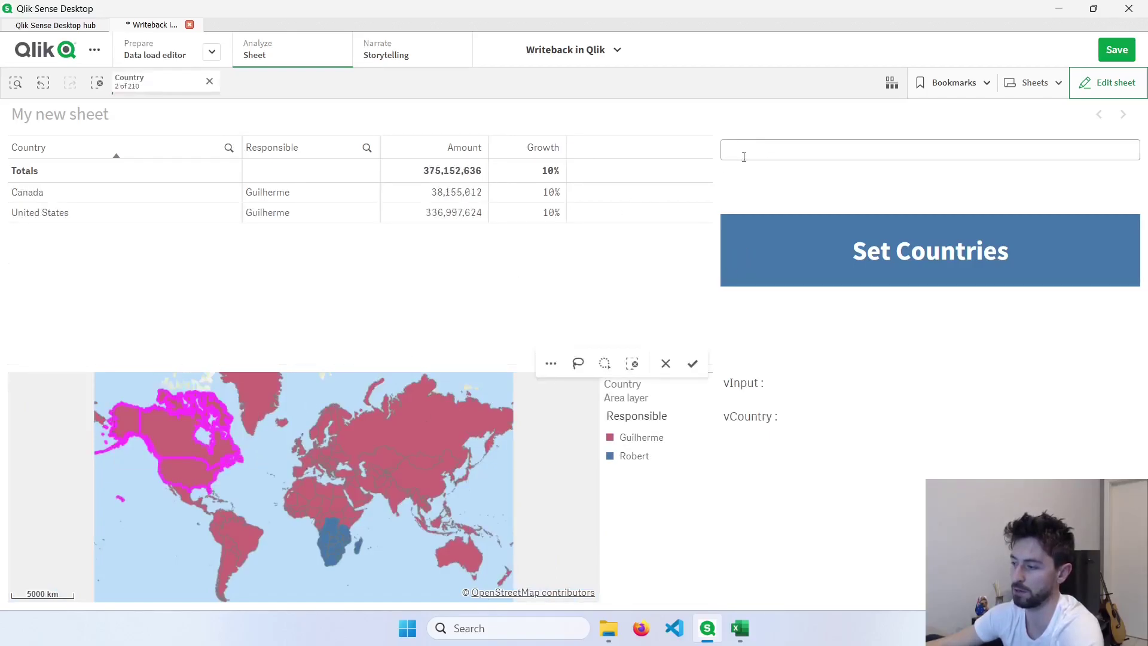
type("Paul")
key("Return")
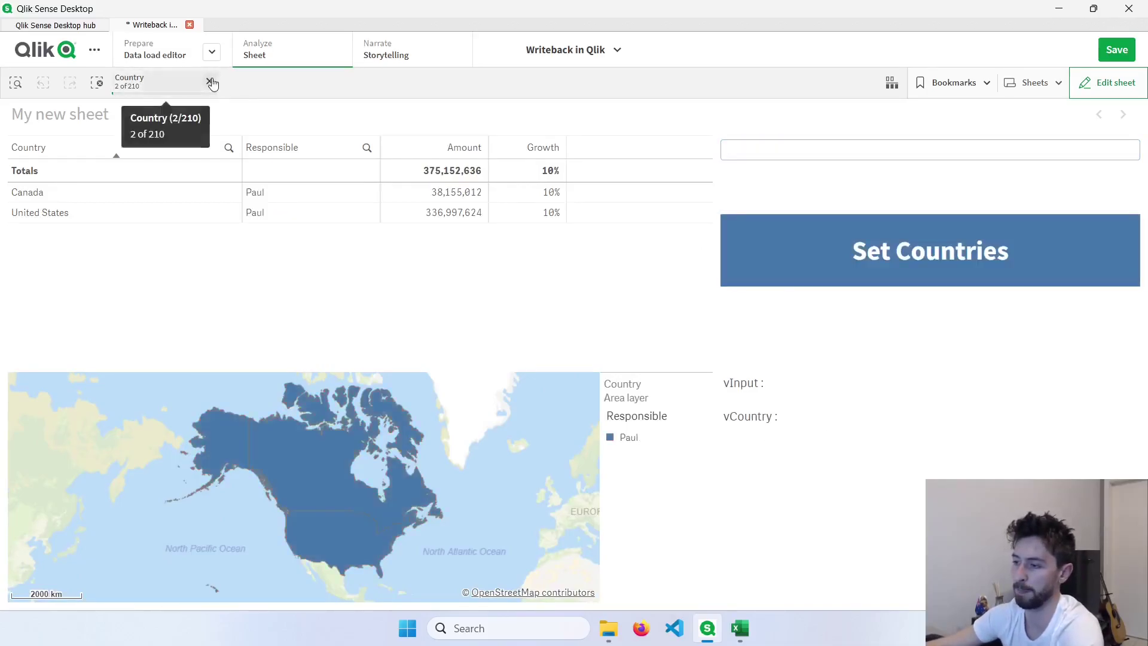
left_click(209, 82)
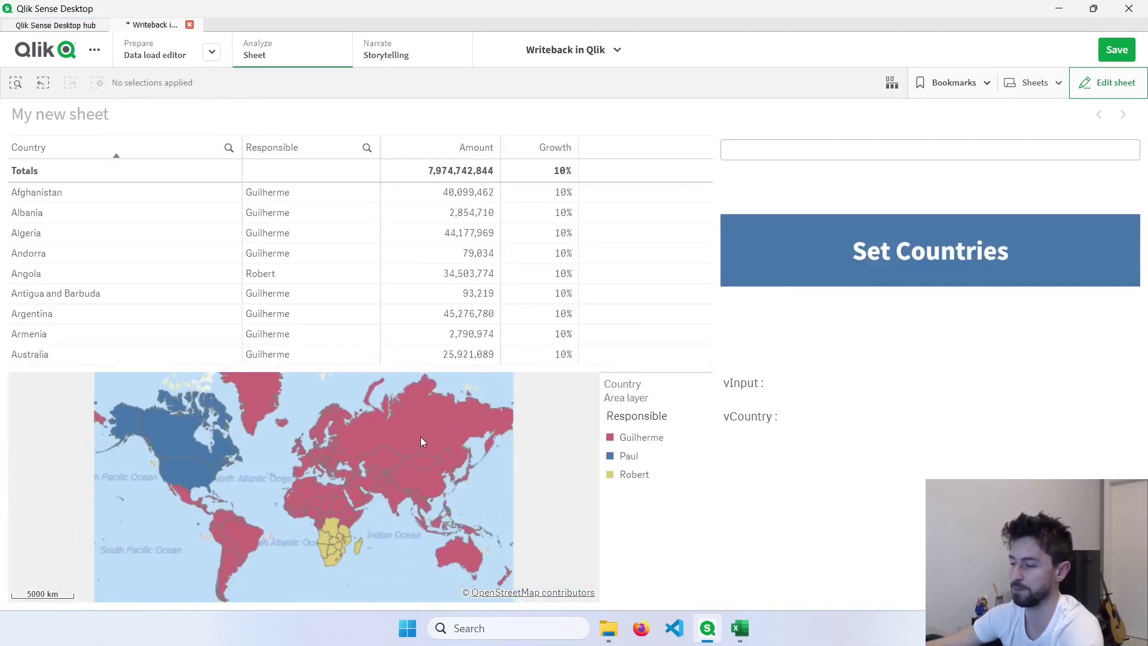
Lasso the South American countries and assign Josh, then view the Consumption Data.qvd source line.
mouse_move(271, 566)
left_mouse_down()
mouse_move(244, 520)
mouse_move(215, 529)
mouse_move(209, 565)
mouse_move(249, 592)
mouse_move(291, 564)
left_mouse_up()
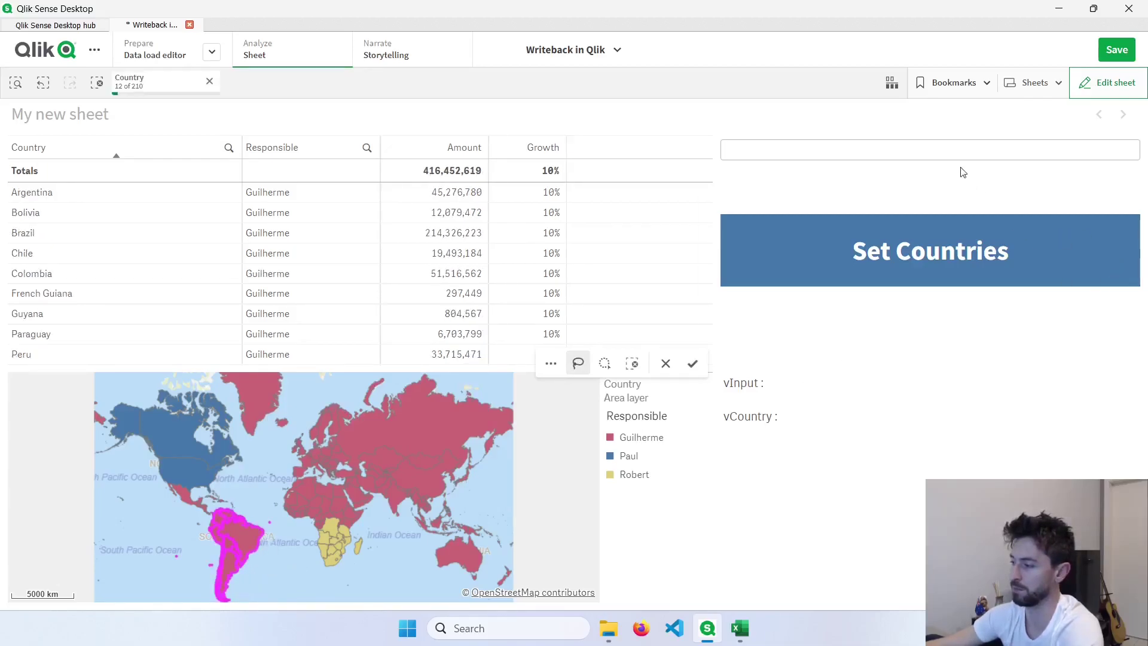
left_click(954, 148)
type("Josh")
left_click(898, 240)
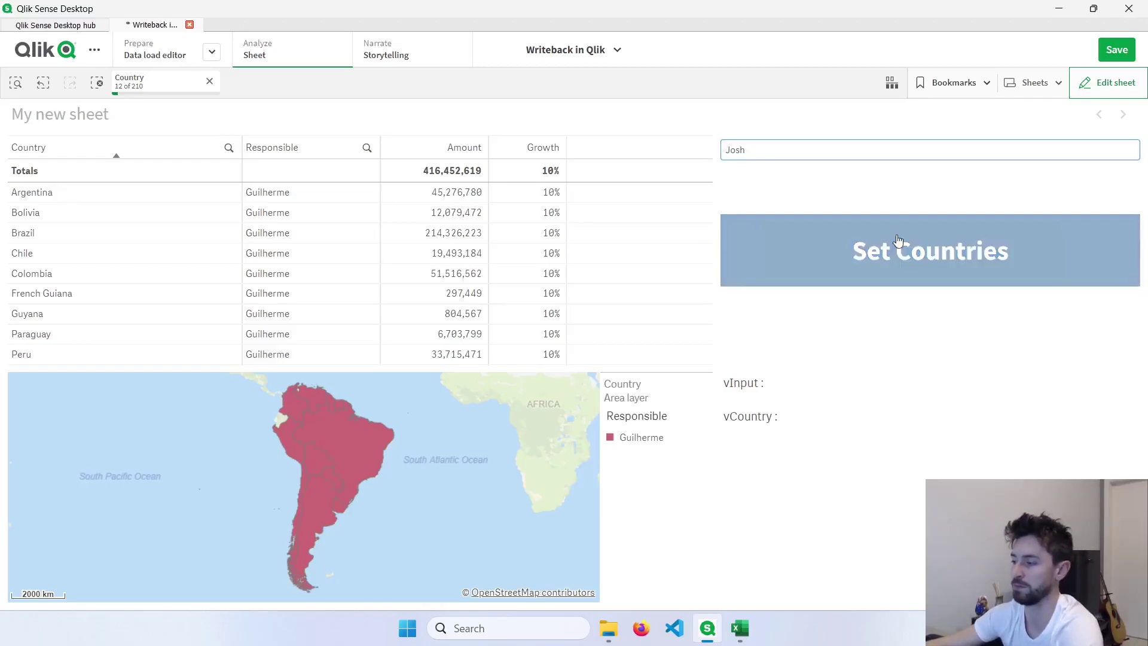
left_click(210, 82)
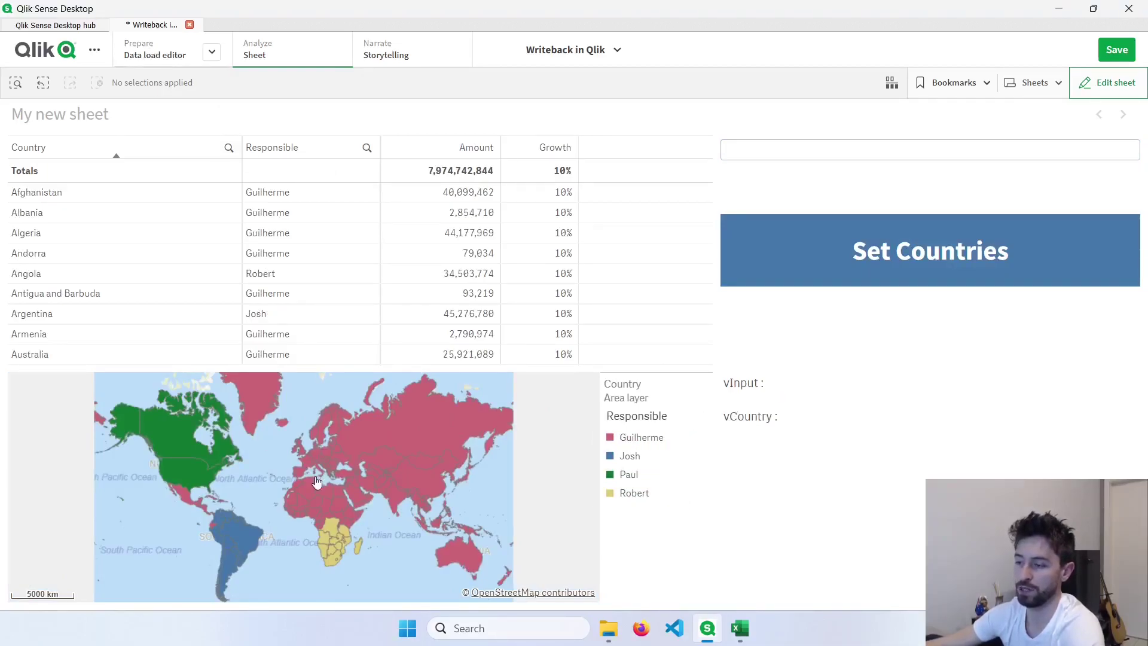
left_click_drag(483, 358, 278, 358)
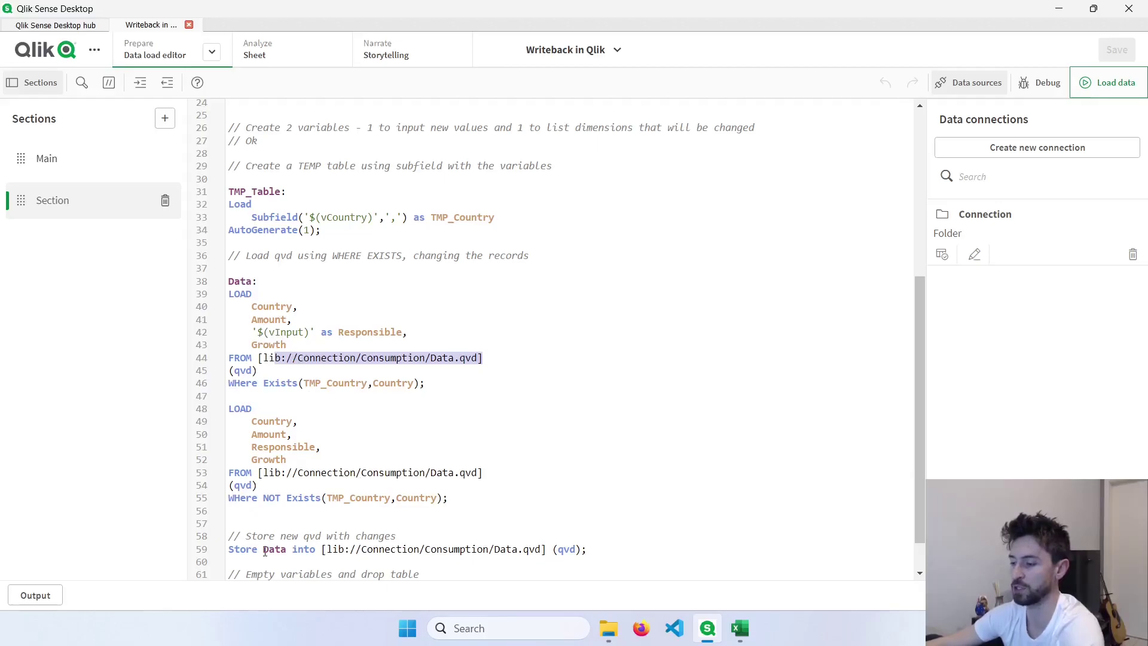
Add a new script section above Main, with blank lines at its top.
left_click_drag(265, 551, 395, 537)
left_click(543, 551)
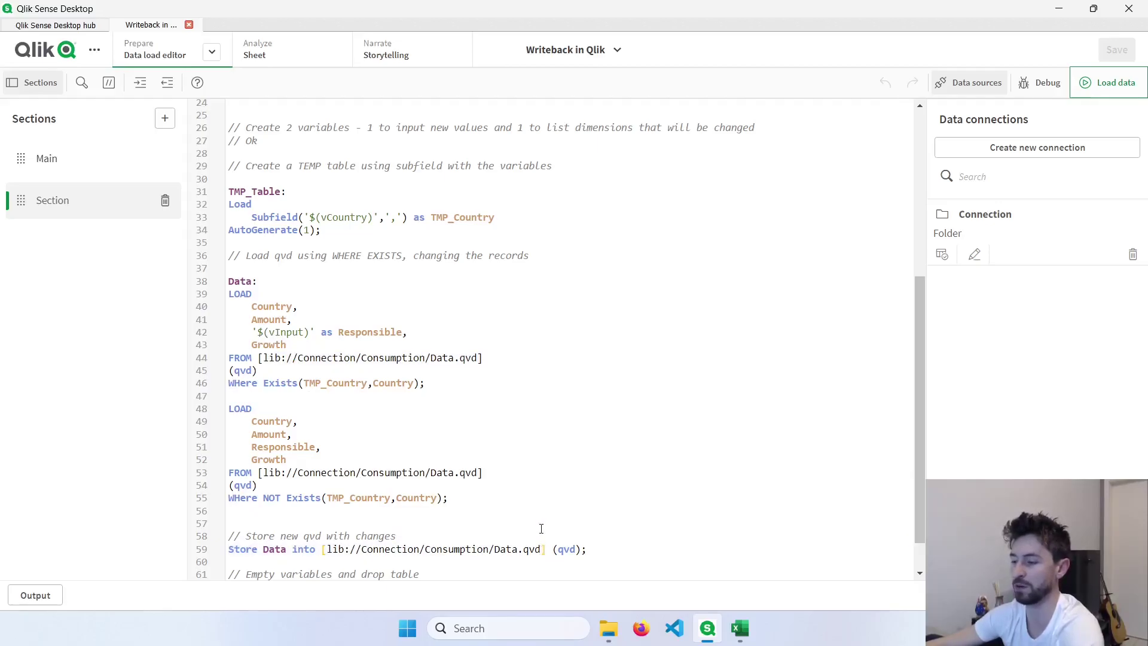
scroll(542, 528, "down", 1)
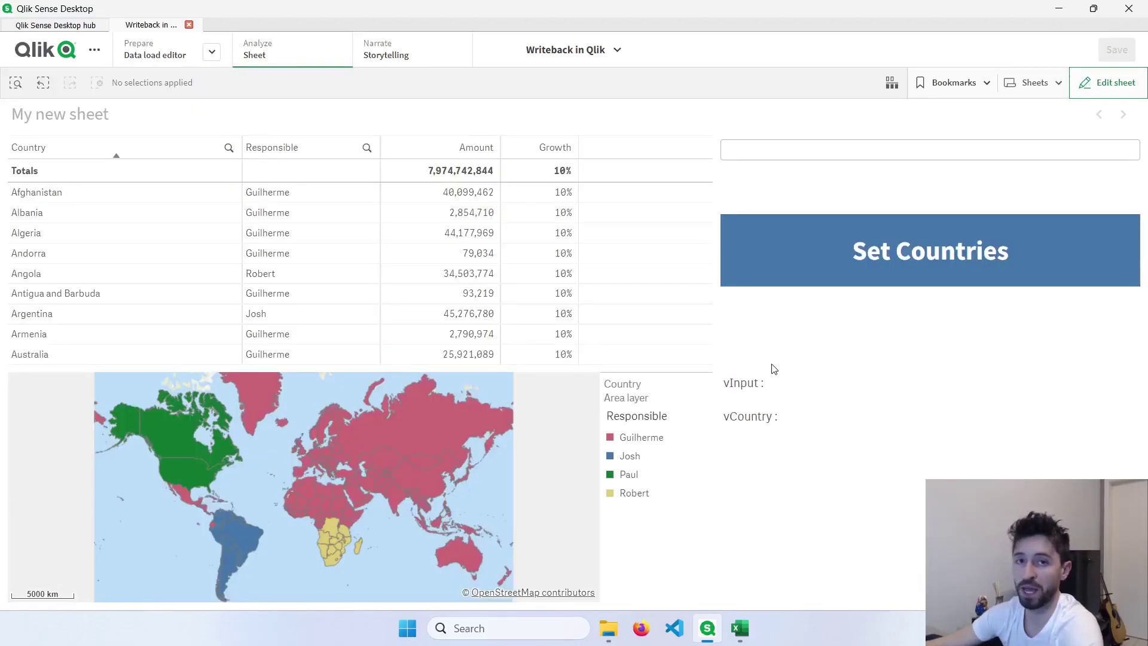
left_click(133, 60)
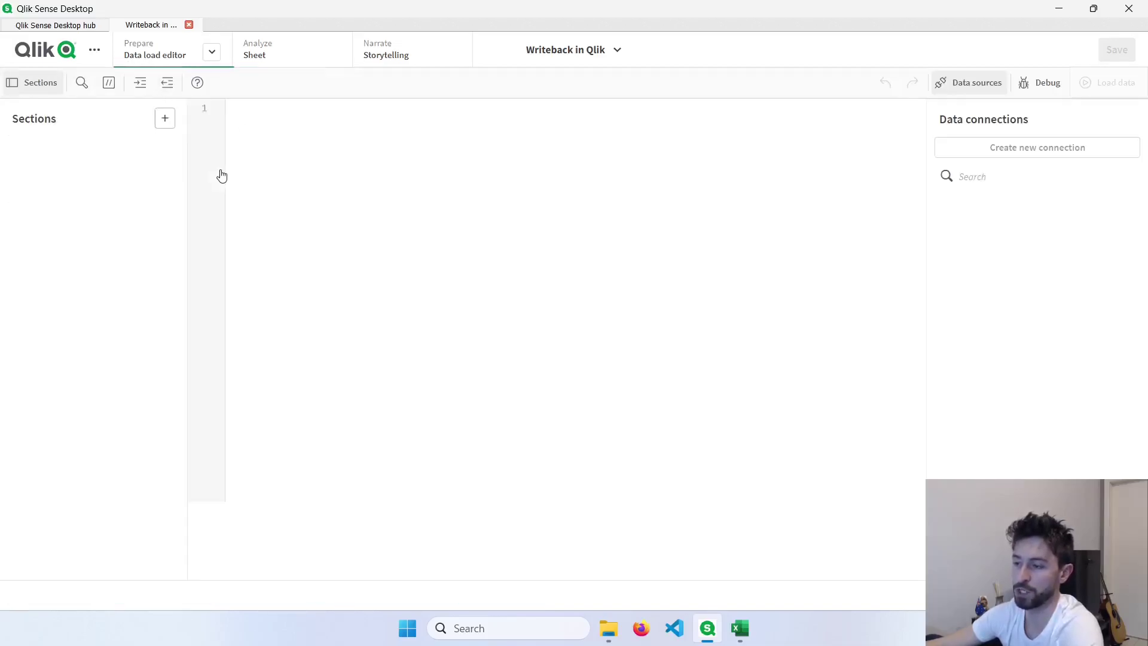
left_click(98, 162)
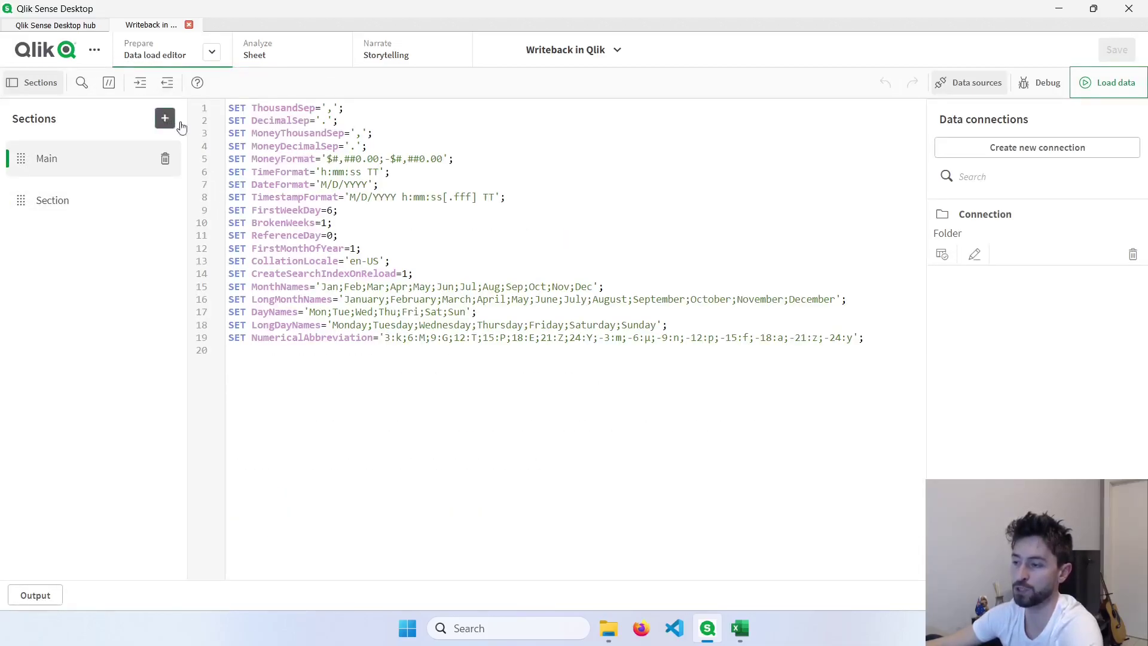
left_click(165, 118)
key("Return")
key("Return")
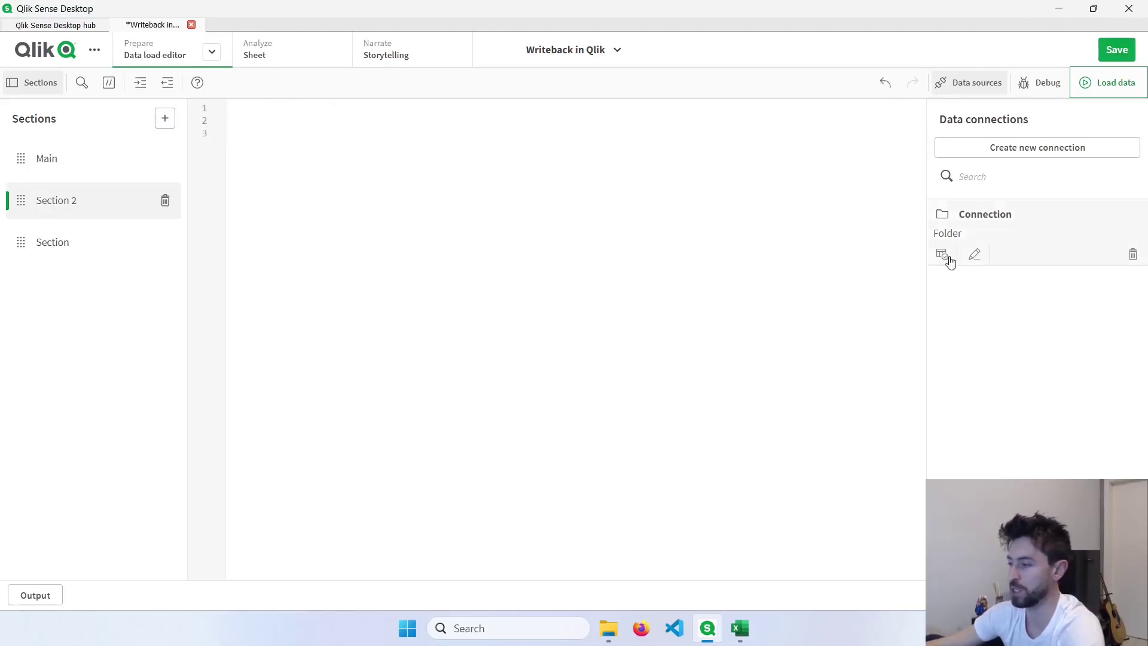
Insert an 'Original:' LOAD from Original/Data.qvd and store it into the Consumption Data.qvd path.
left_click(942, 256)
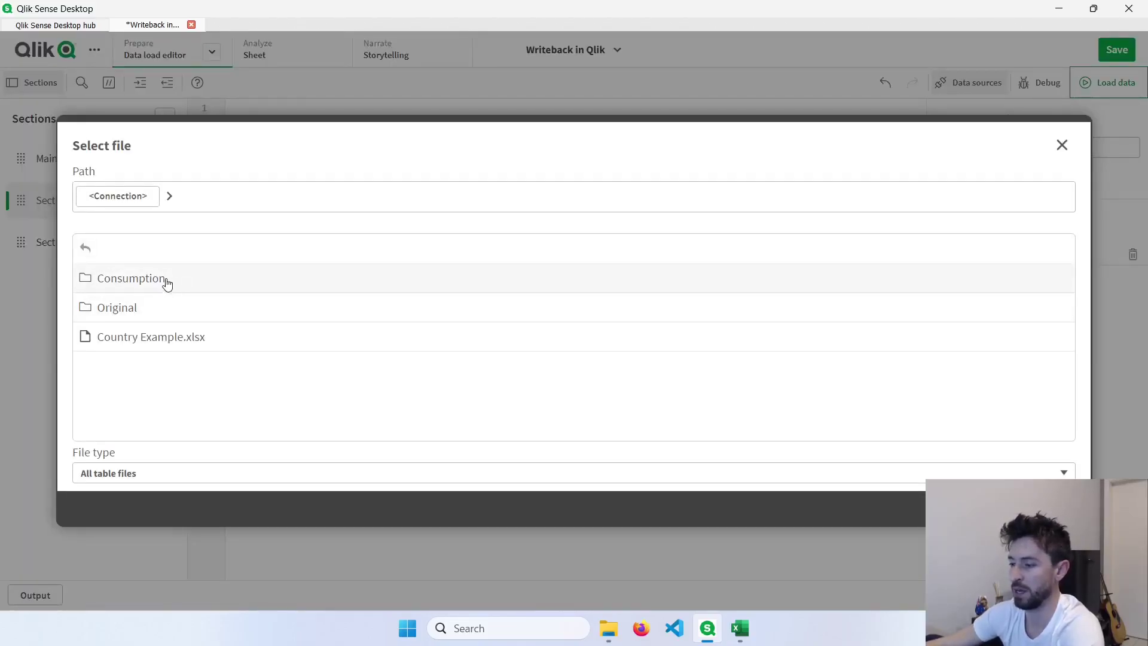
left_click(138, 308)
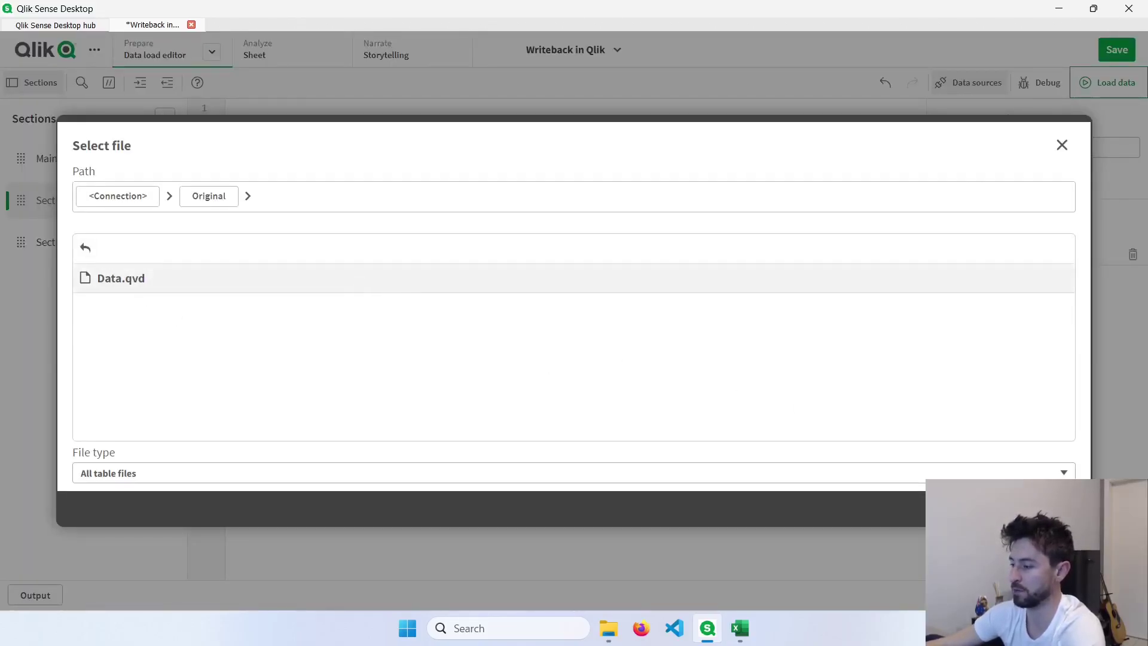
left_click(121, 278)
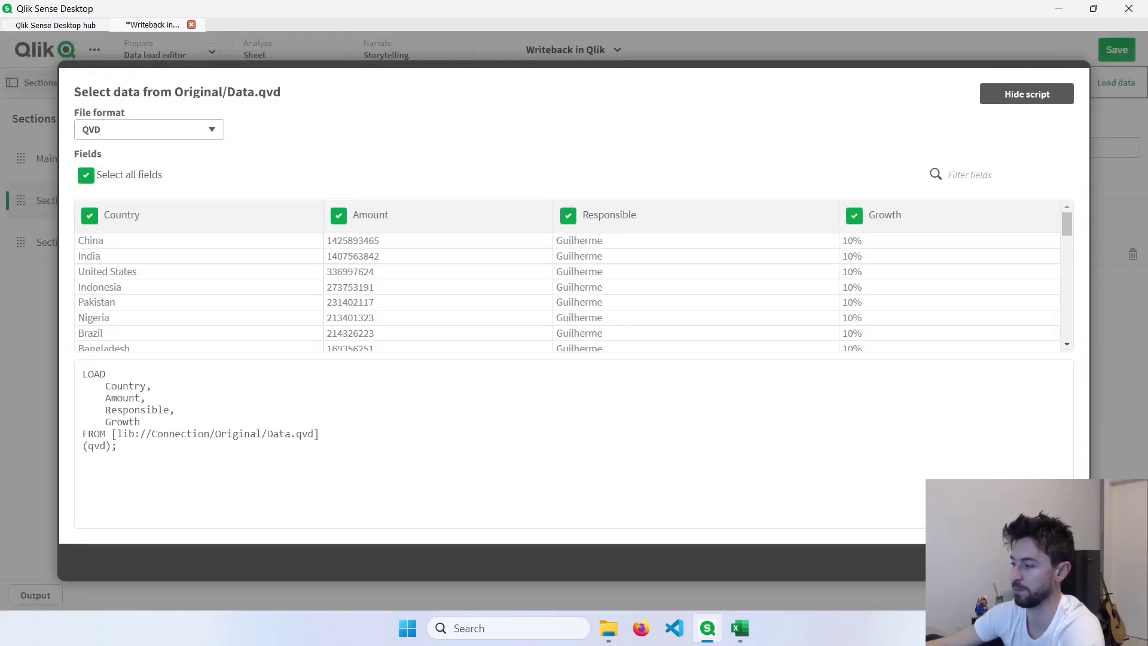
left_click(1040, 562)
type("Original:")
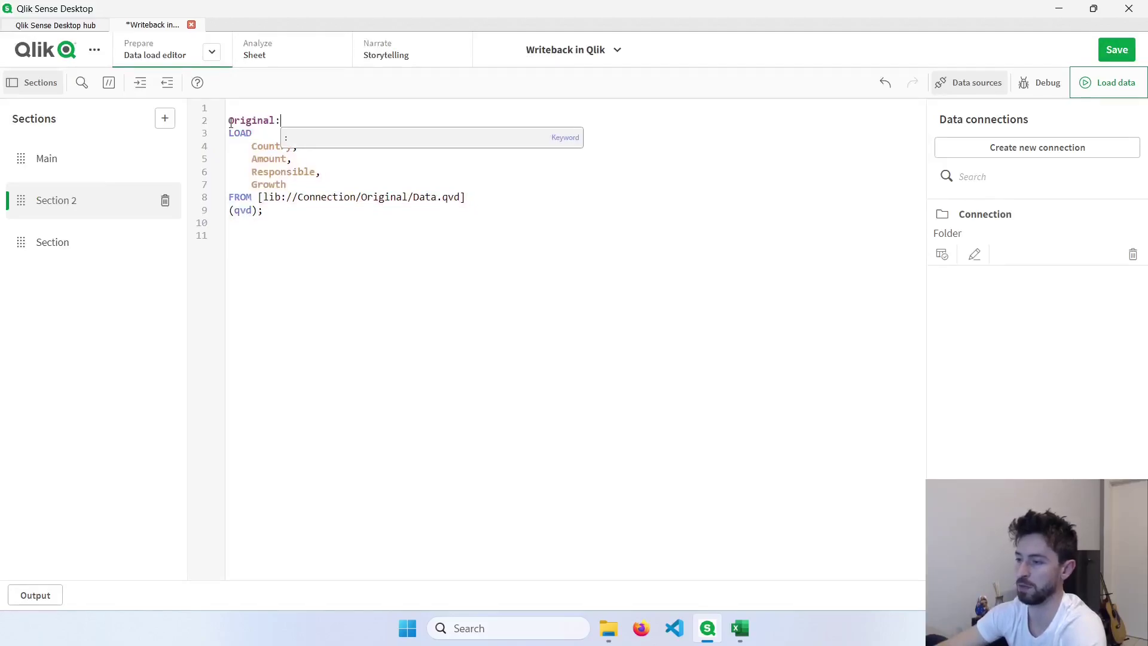
left_click(281, 282)
type("Store ")
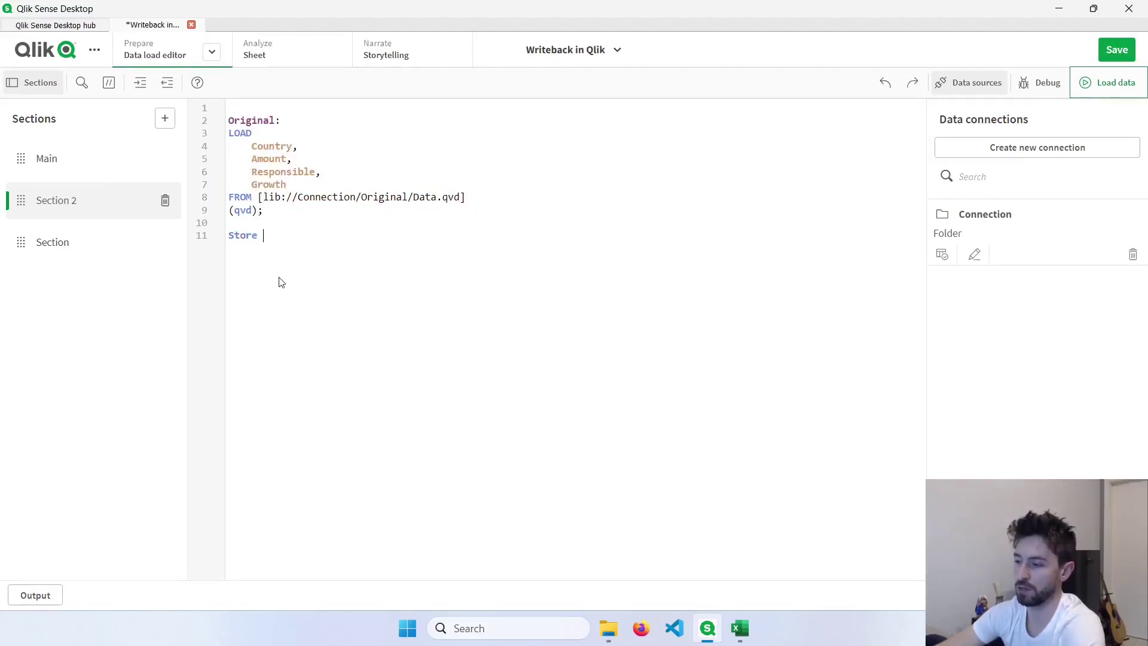
type("Original into")
type("[lib://Connection/Consumption/Data.qvd]")
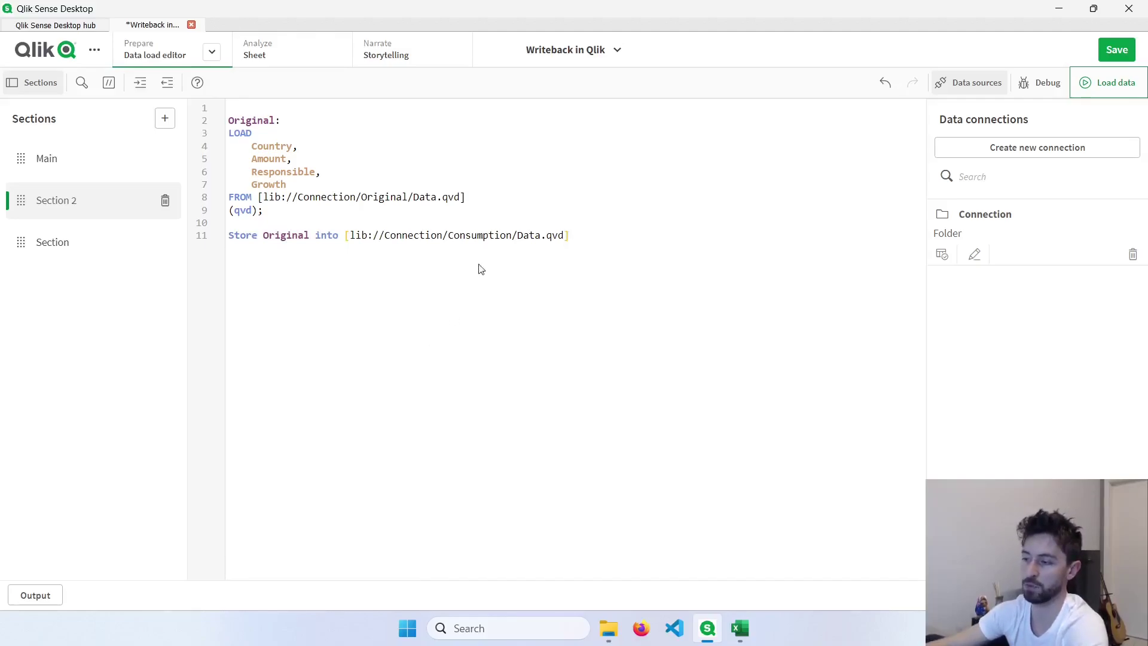
Wrap the Original load and store in an IF '$(vReset)' = 1 THEN block.
left_click(508, 234)
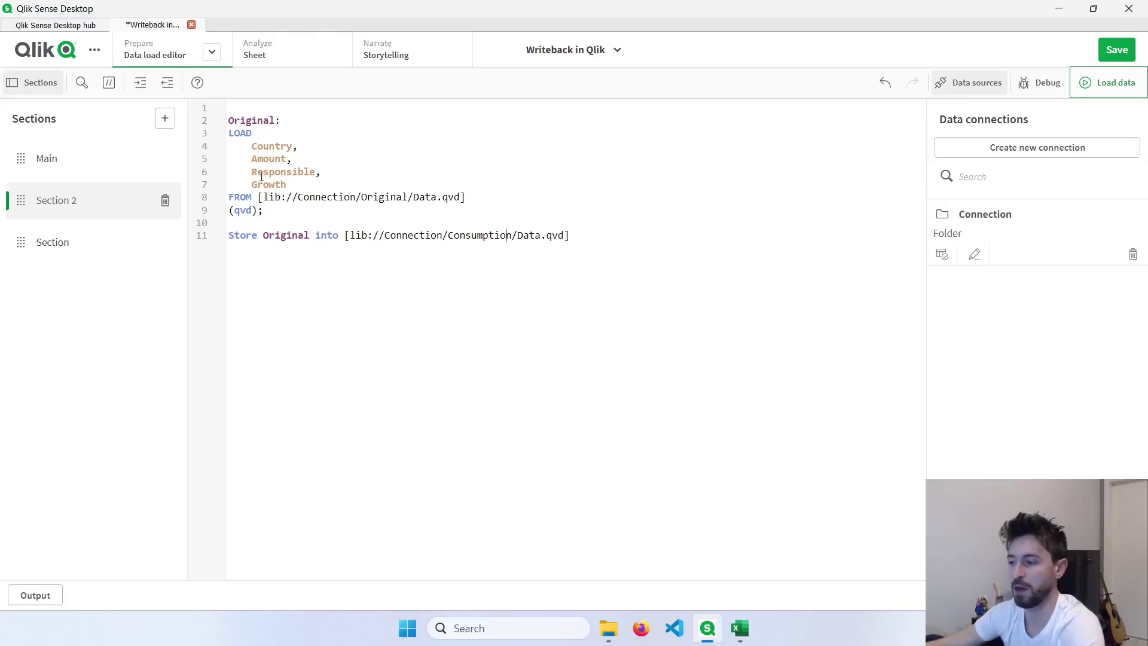
key("Return")
key("Up")
type("IF ")
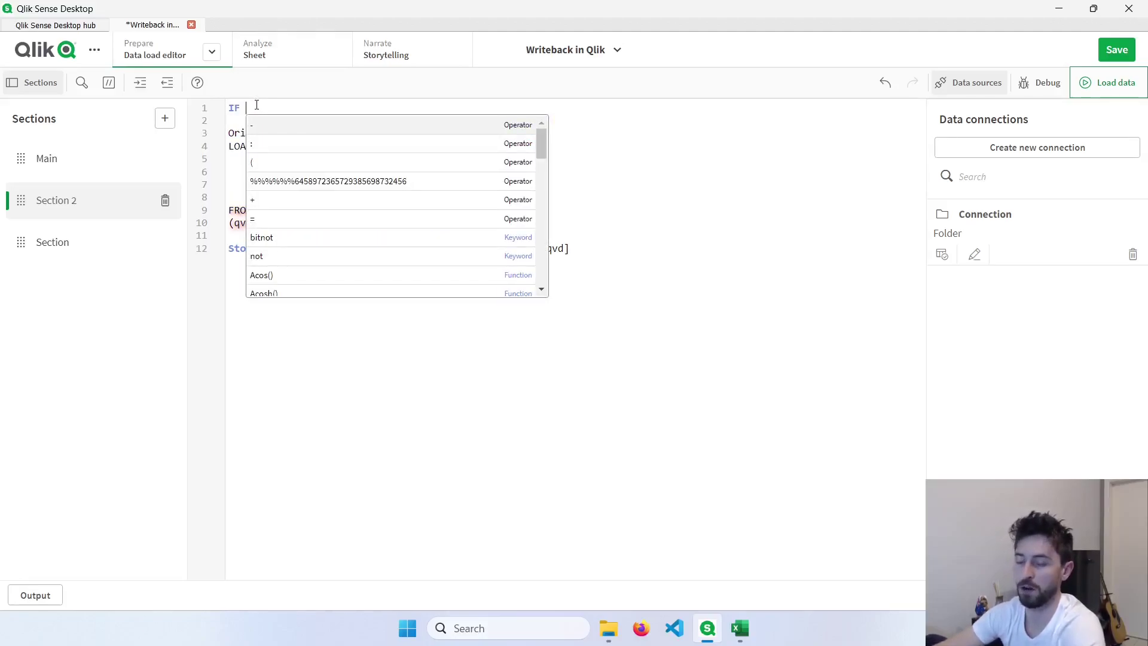
type("'$(vReset)' = 1 THEN")
left_click_drag(271, 124, 349, 274)
left_click(329, 293)
key("Return")
key("Return")
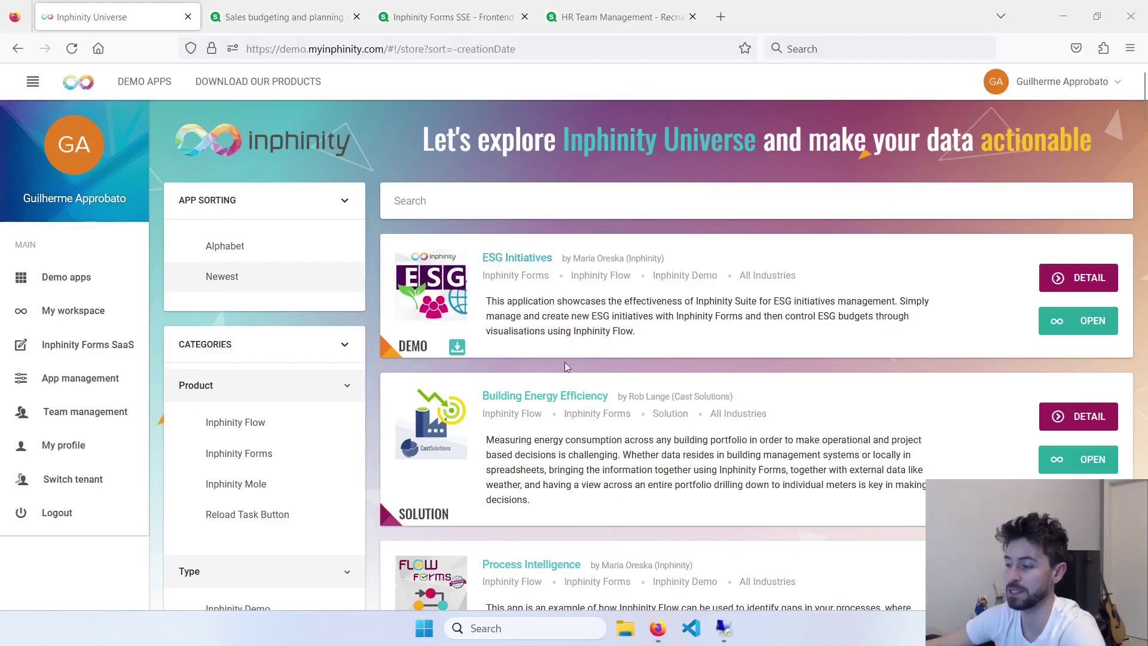
Scroll through the Inphinity Universe demo app store sorted by Newest.
scroll(455, 263, "down", 5)
scroll(443, 248, "up", 5)
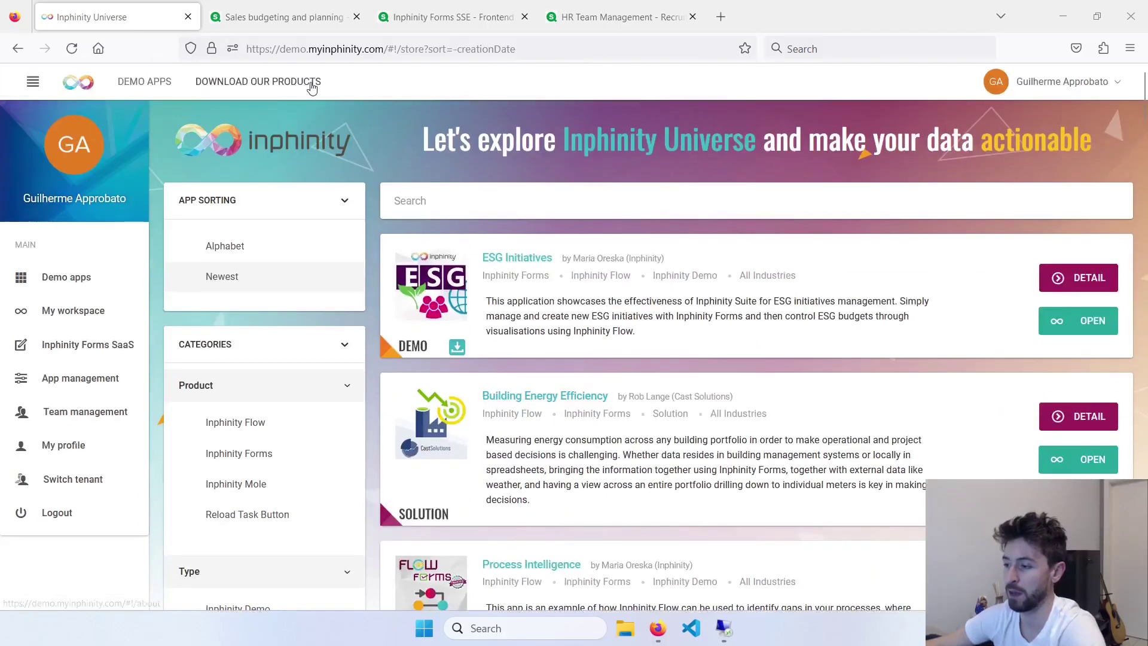
In the Sales budgeting and planning app, edit the Microfibre Towel March and Sports bag April cells.
left_click(260, 21)
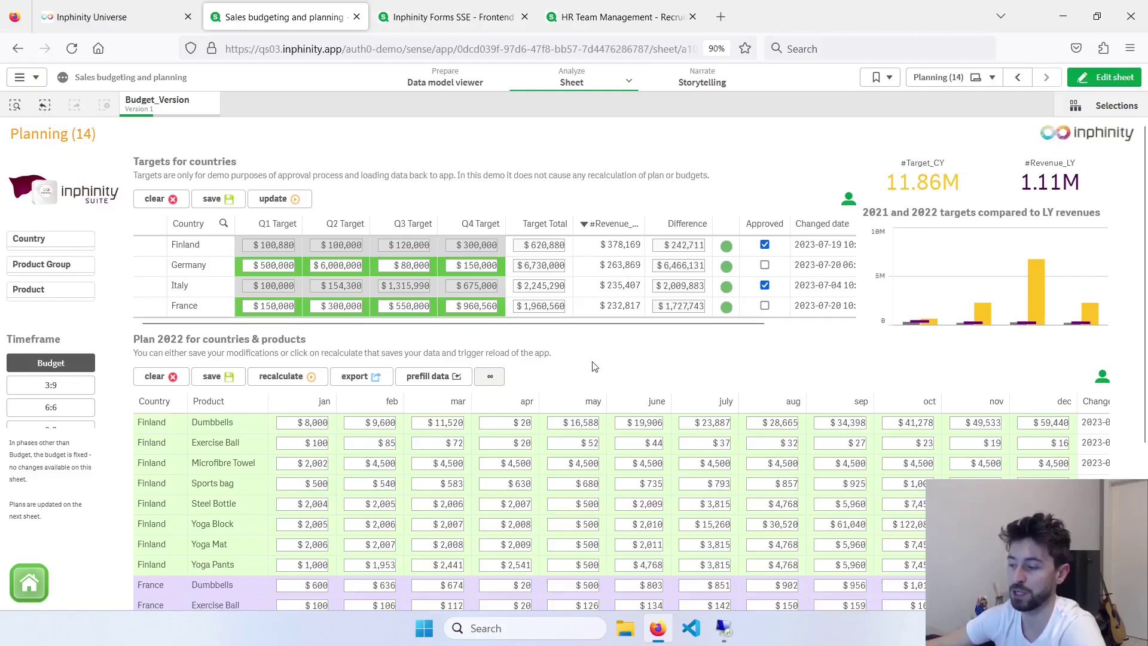
scroll(601, 347, "down", 2)
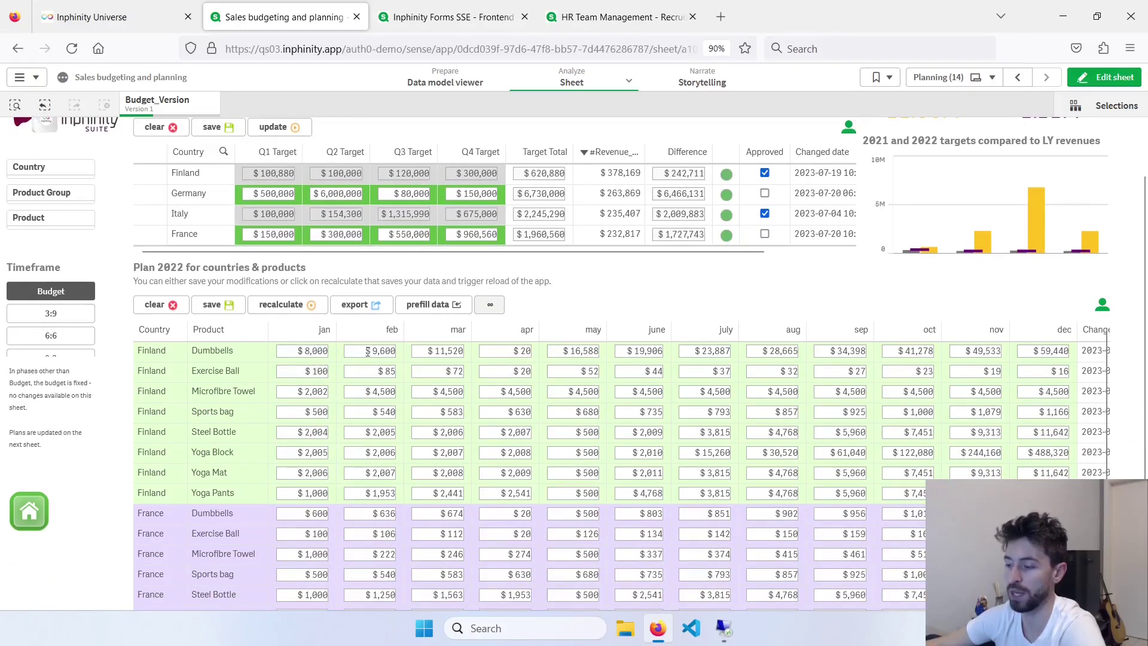
left_click(446, 392)
left_click(501, 416)
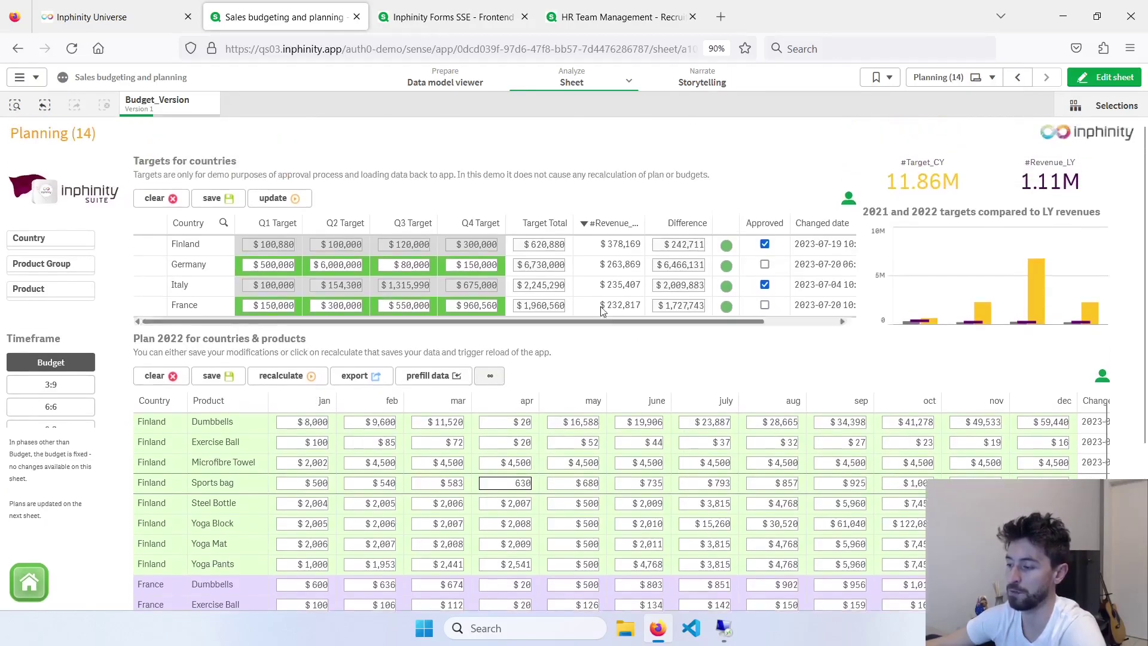
scroll(610, 311, "up", 2)
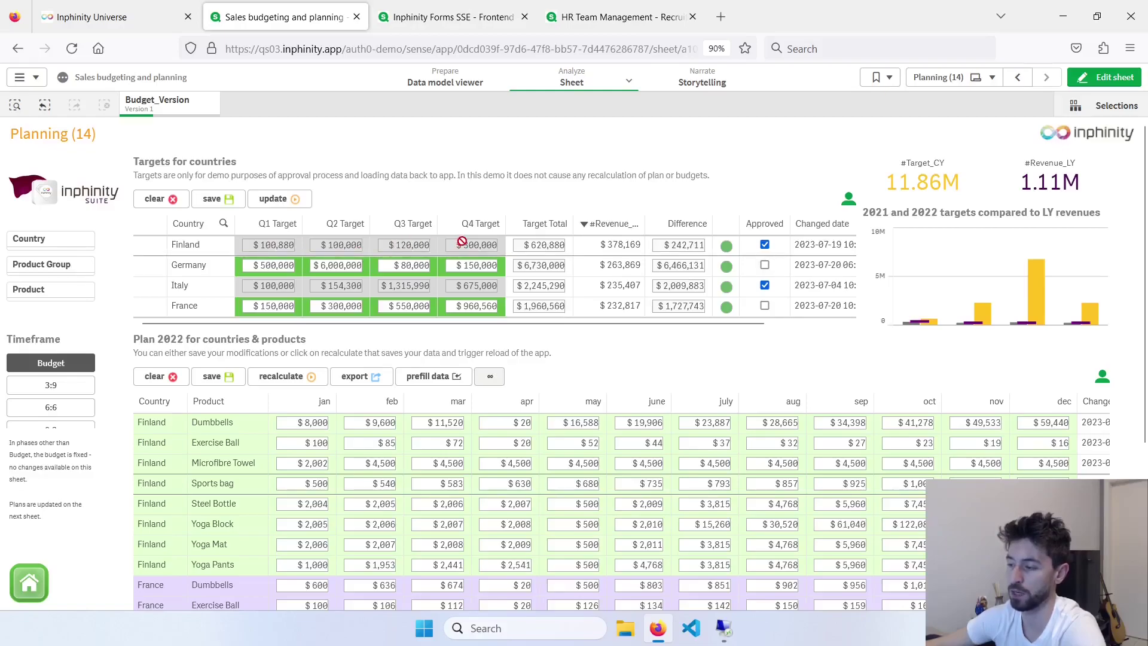
Filter to Steel Bottle, spread a March total of 500 across all countries, and save.
left_click(49, 302)
left_click(79, 458)
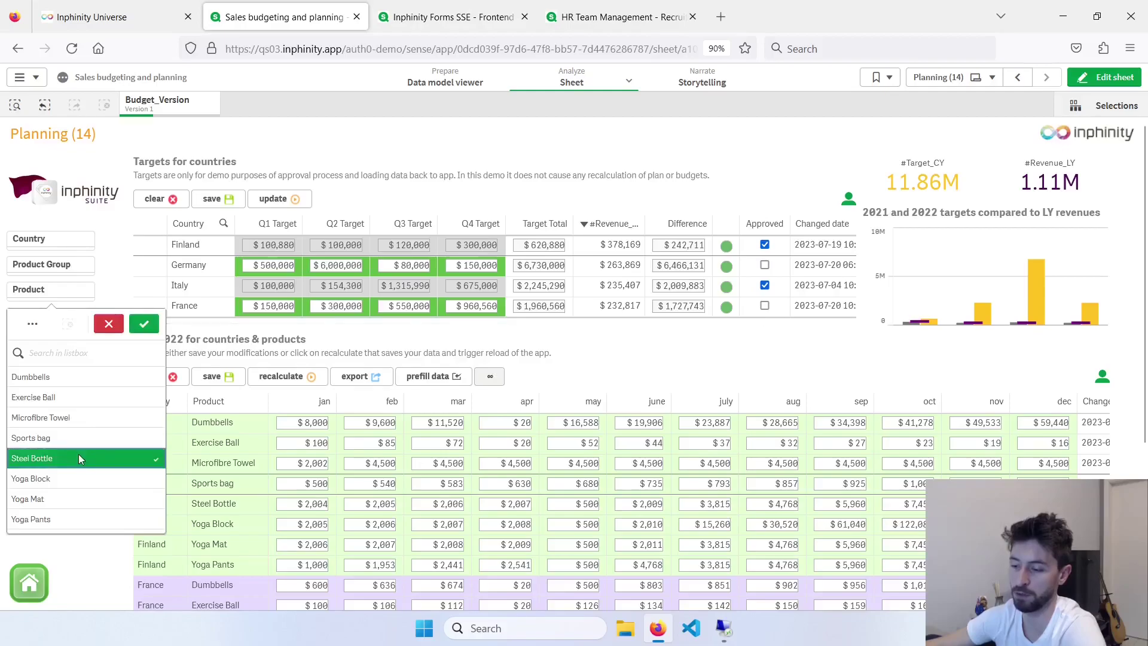
left_click(488, 507)
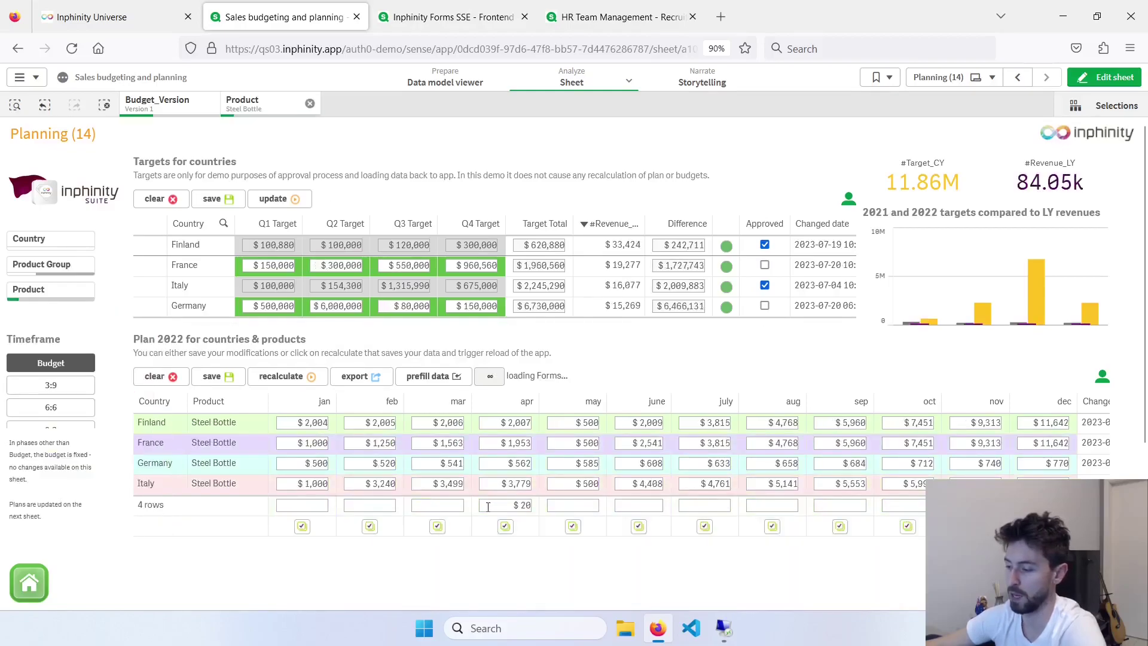
left_click(446, 508)
type("500")
left_click(437, 526)
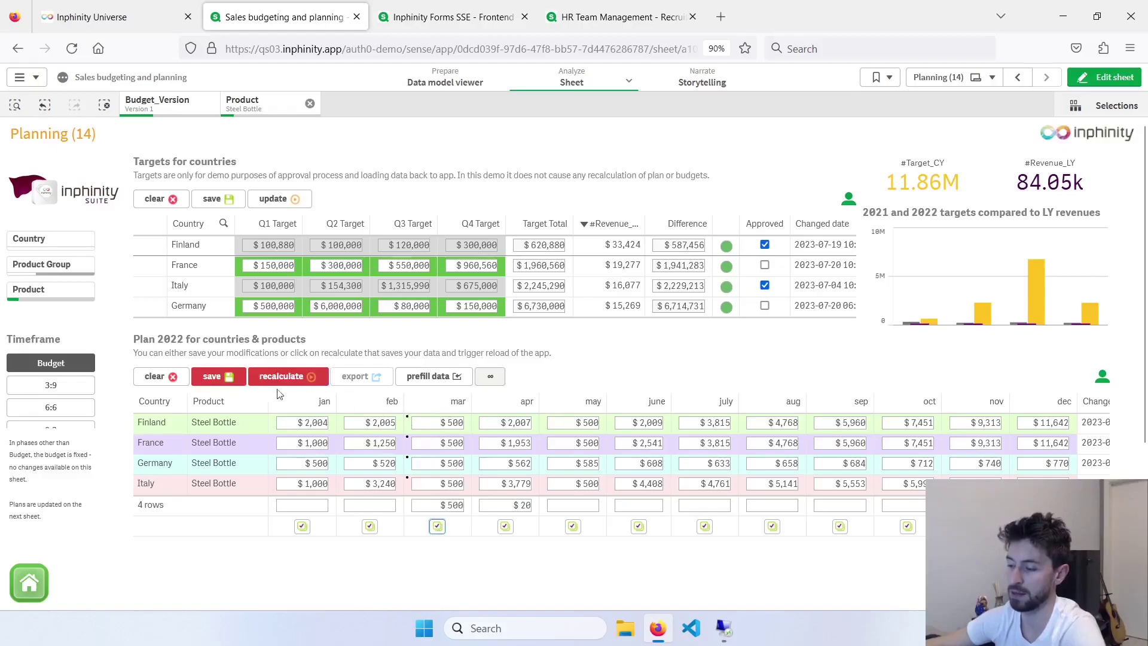
left_click(226, 375)
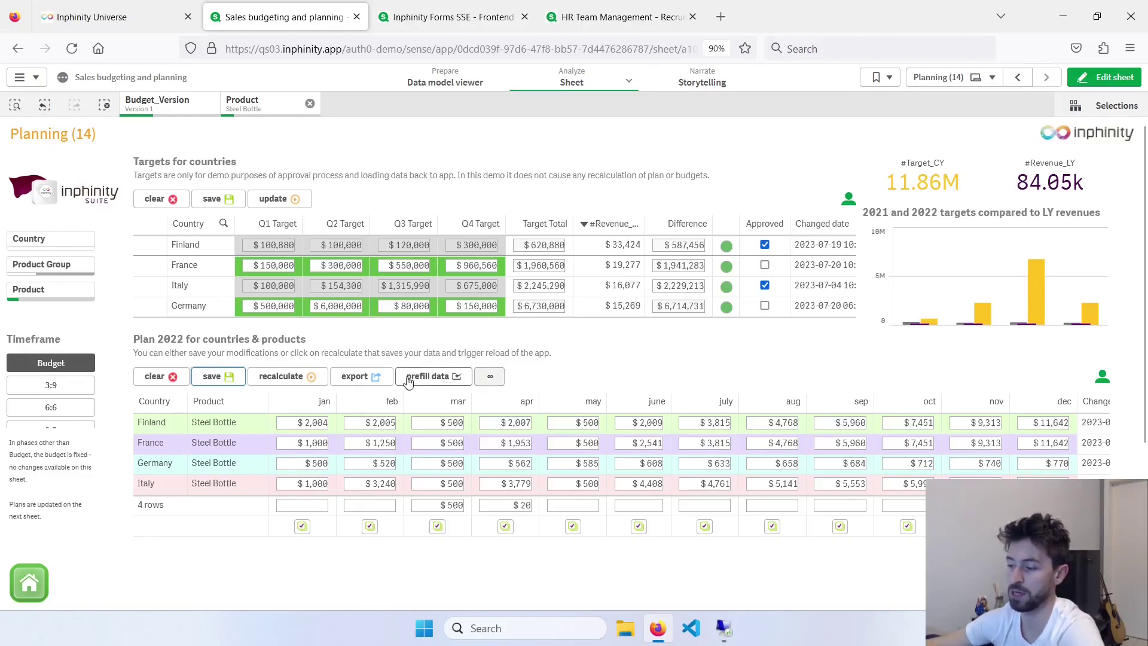
Prefill the Steel Bottle plan with a starting value of 800 and 10% monthly growth, then save.
left_click(450, 382)
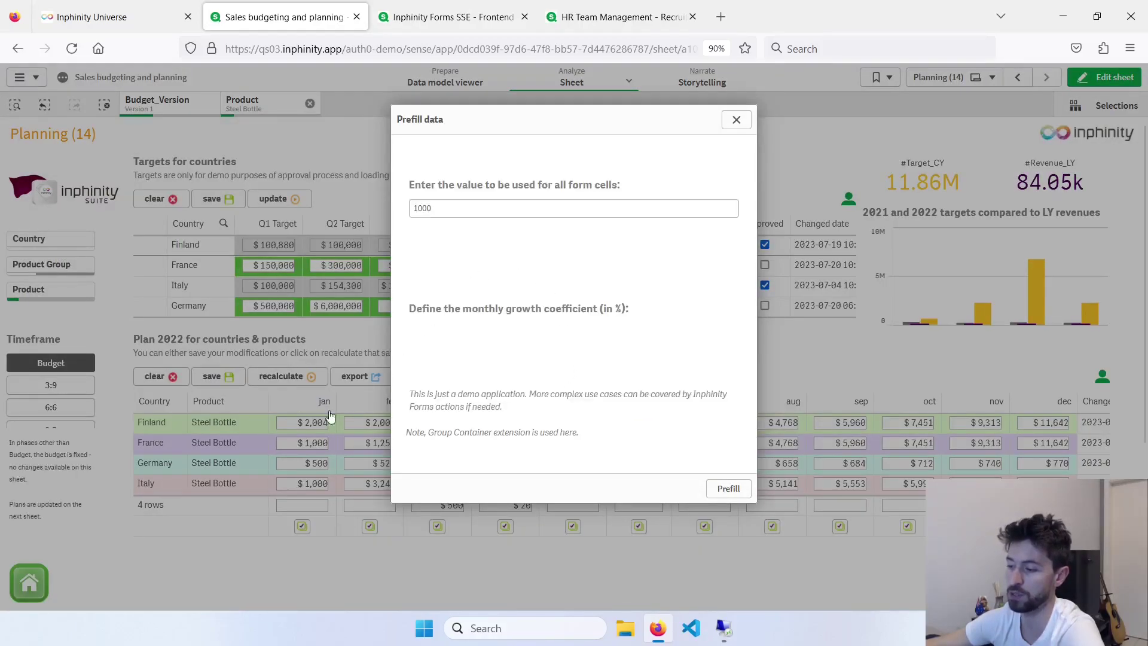
left_click(431, 216)
double_click(456, 208)
type("8")
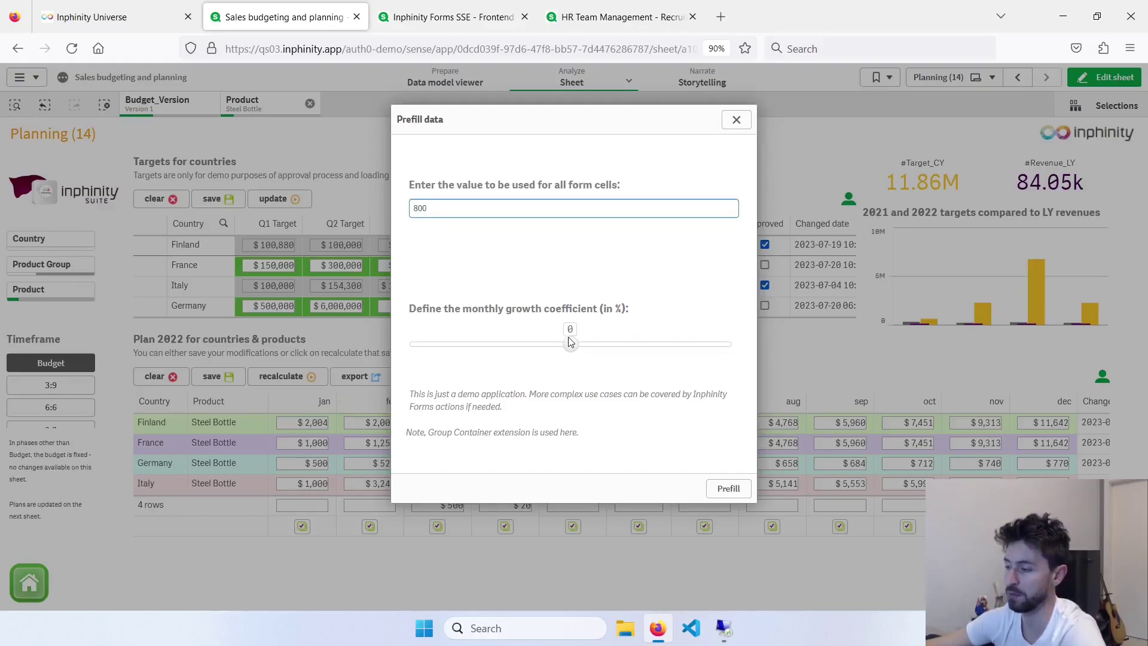
left_click_drag(570, 344, 587, 351)
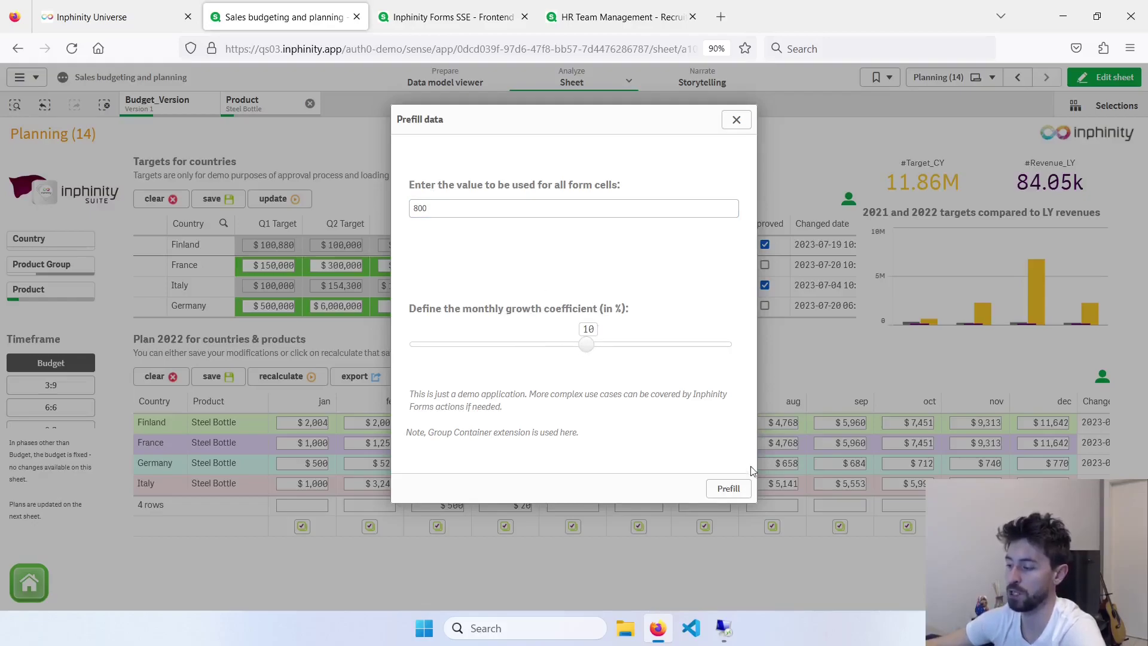
left_click(729, 489)
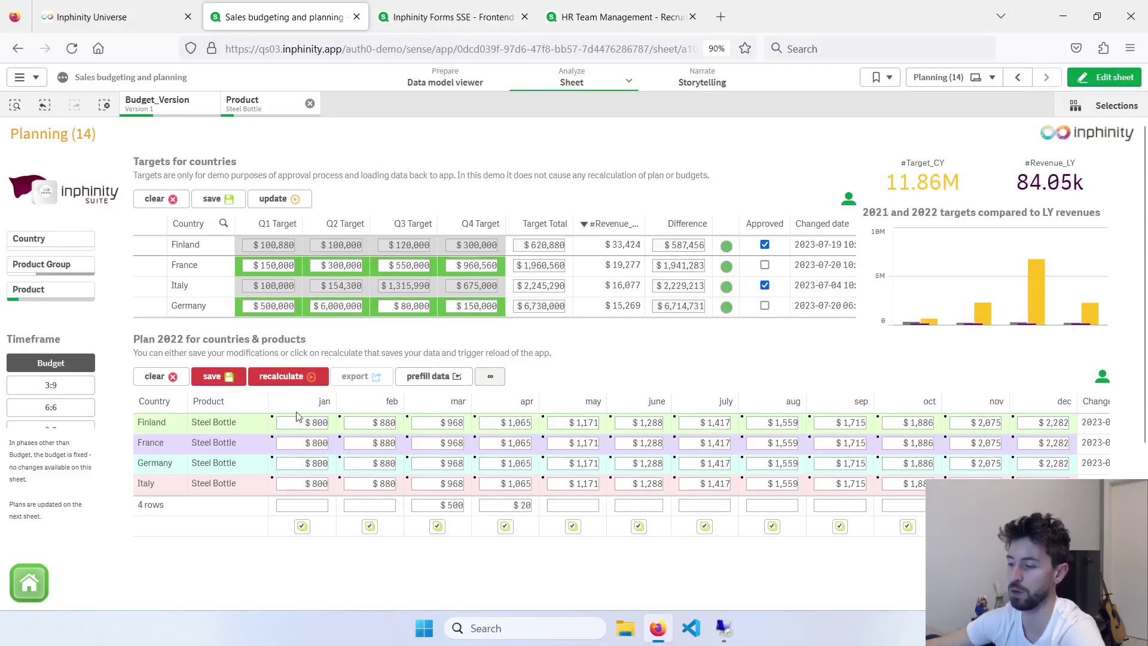
left_click(226, 385)
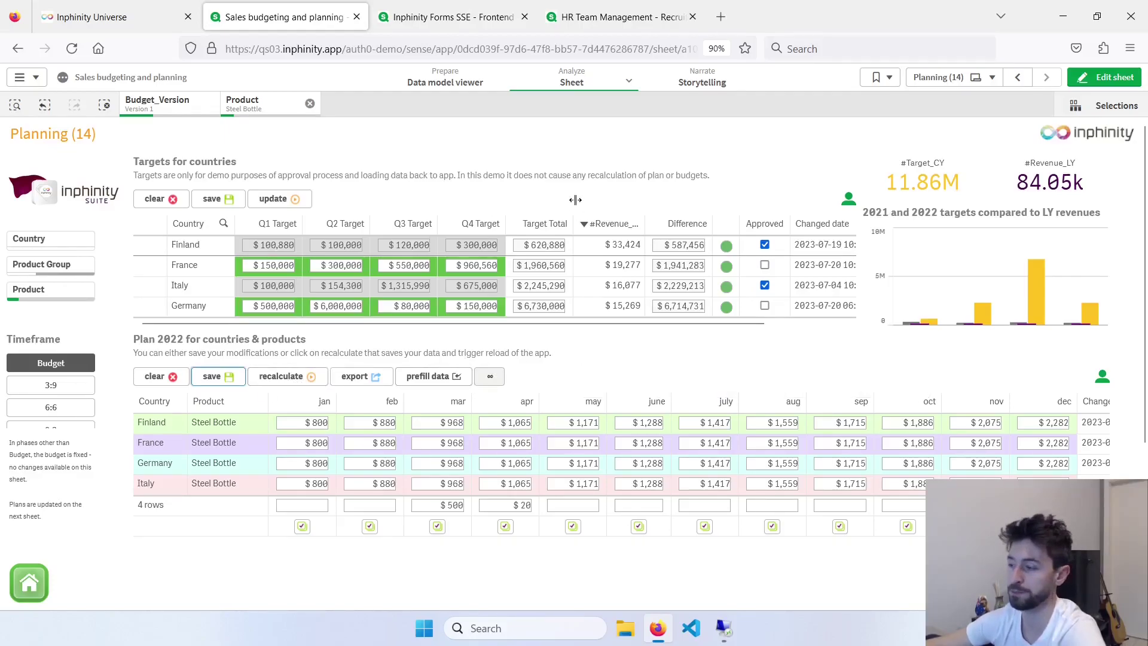
In the Inphinity Forms SSE Frontend app, set Healthcare's target to 5,000,000 and save.
left_click(417, 18)
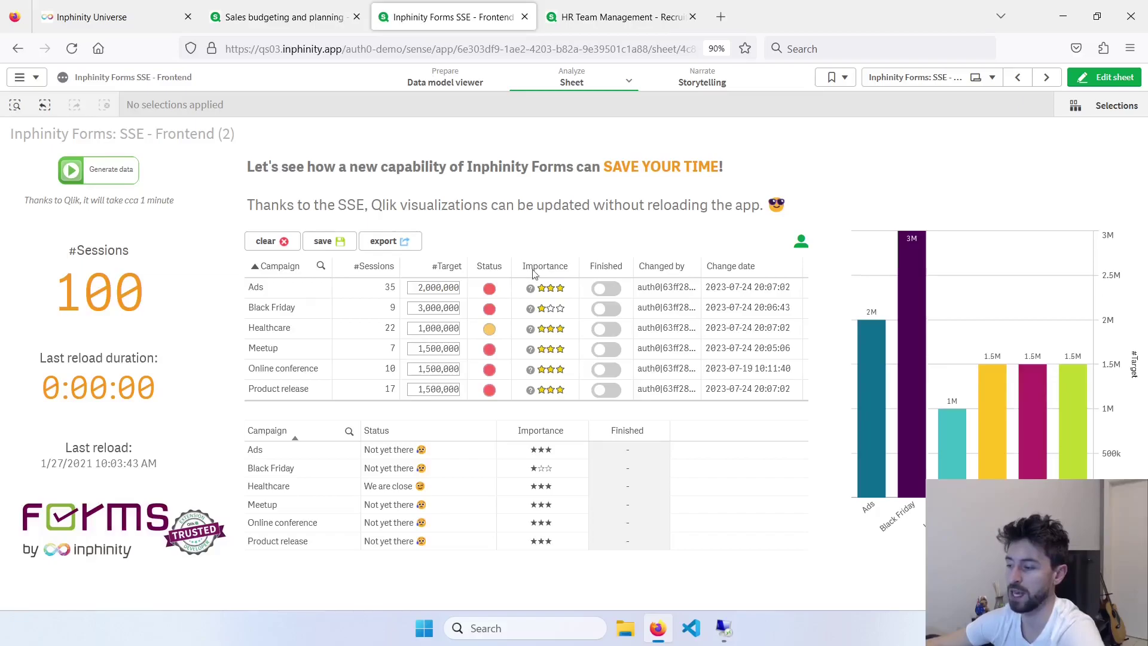
left_click(425, 329)
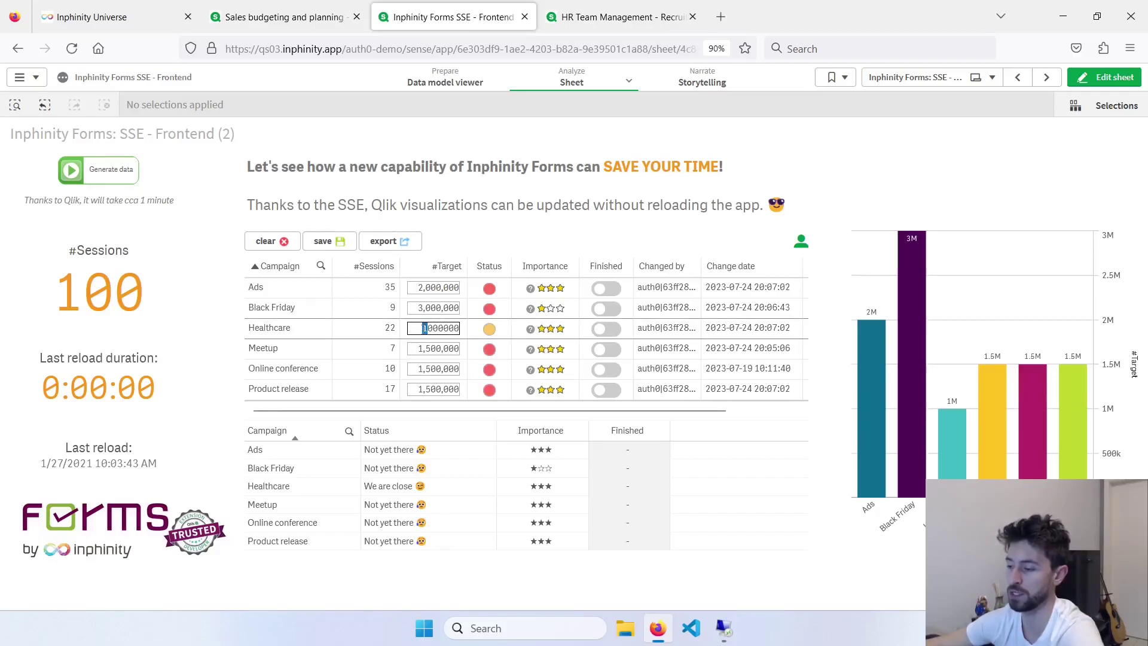
type("5")
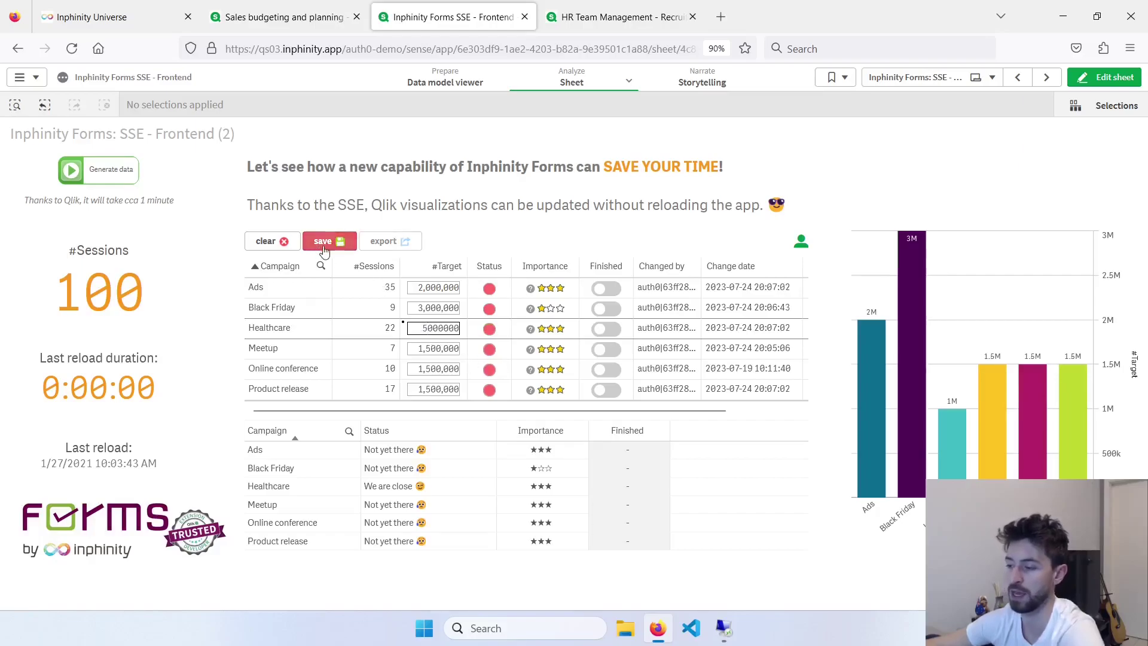
left_click(324, 247)
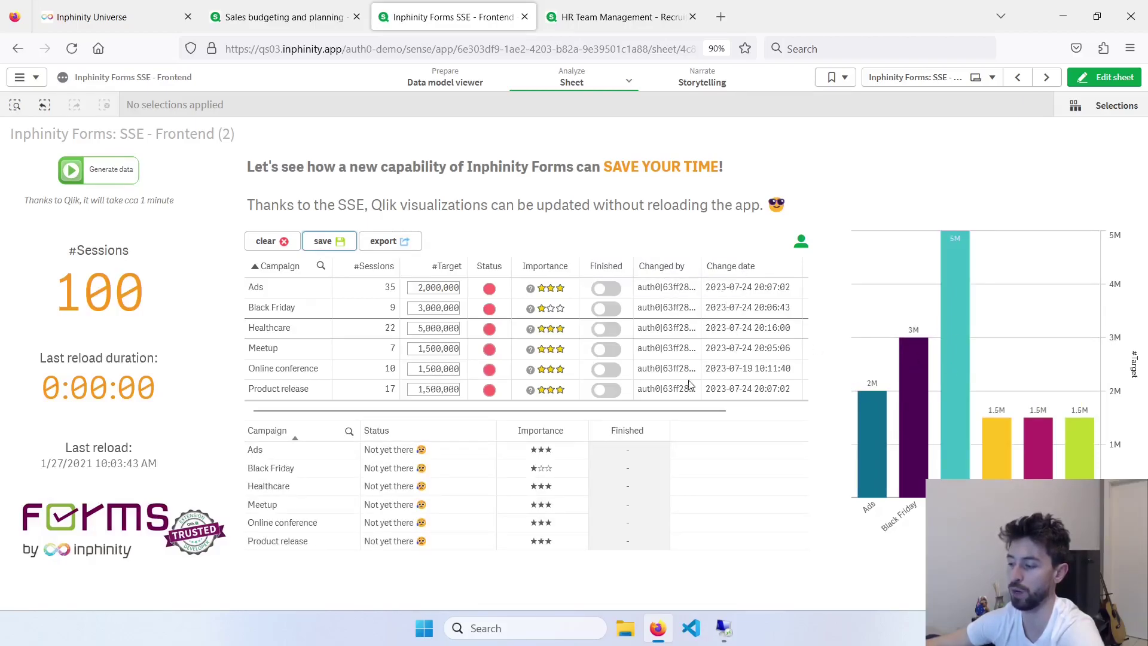
Mark Ads, Healthcare and Online conference as finished and save.
left_click(606, 288)
left_click(606, 329)
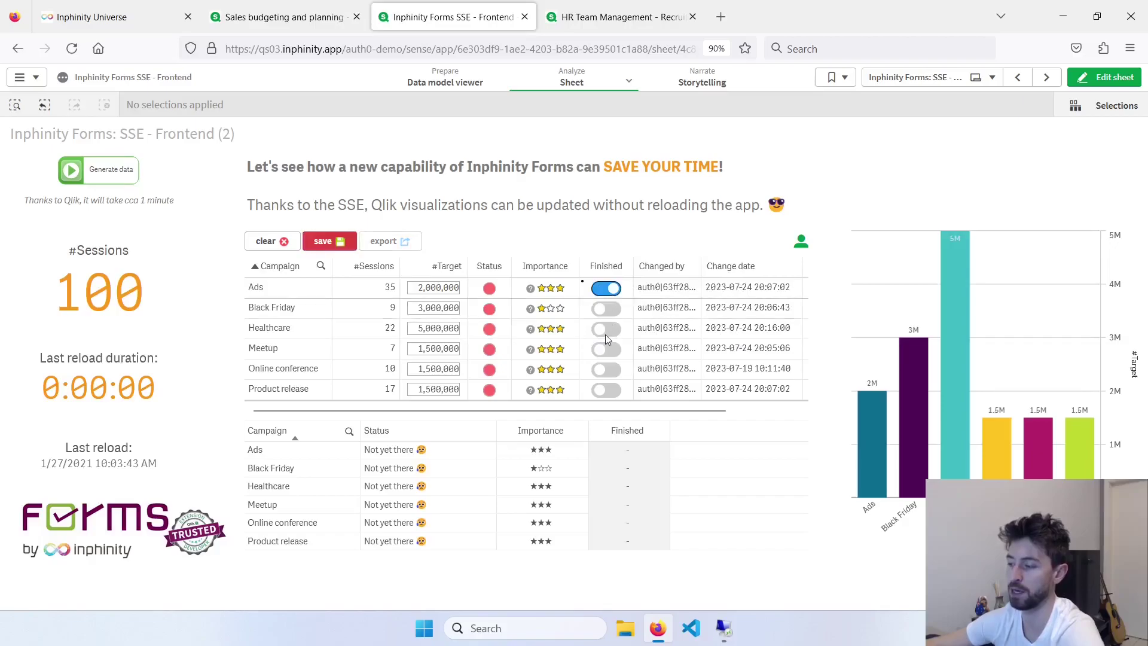
left_click(606, 371)
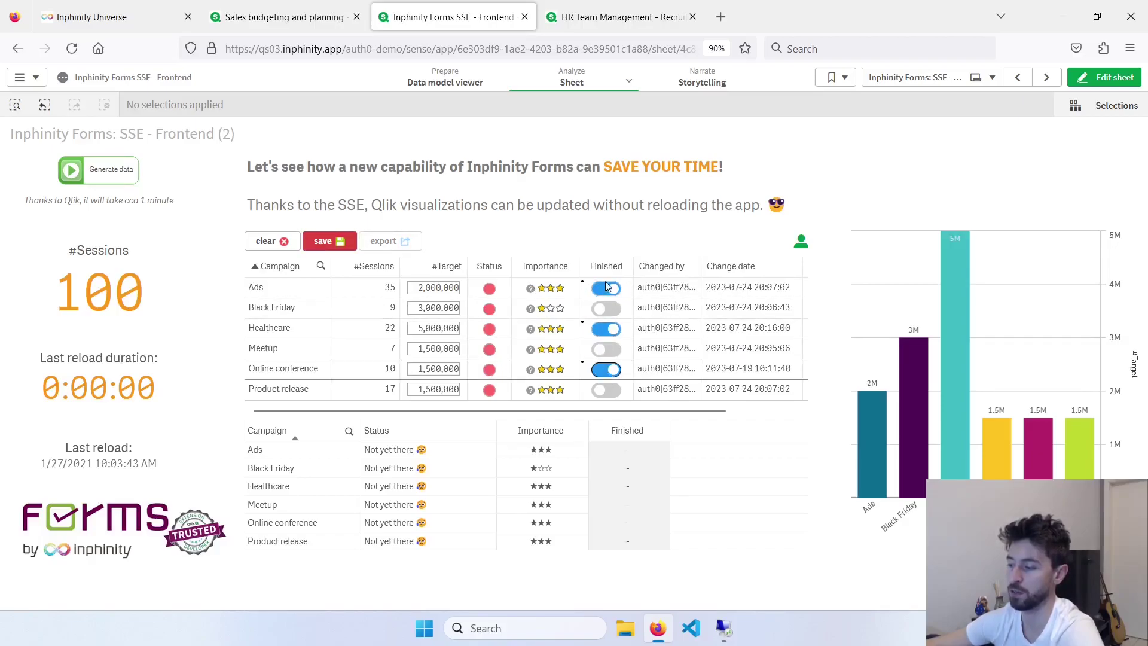
left_click(344, 243)
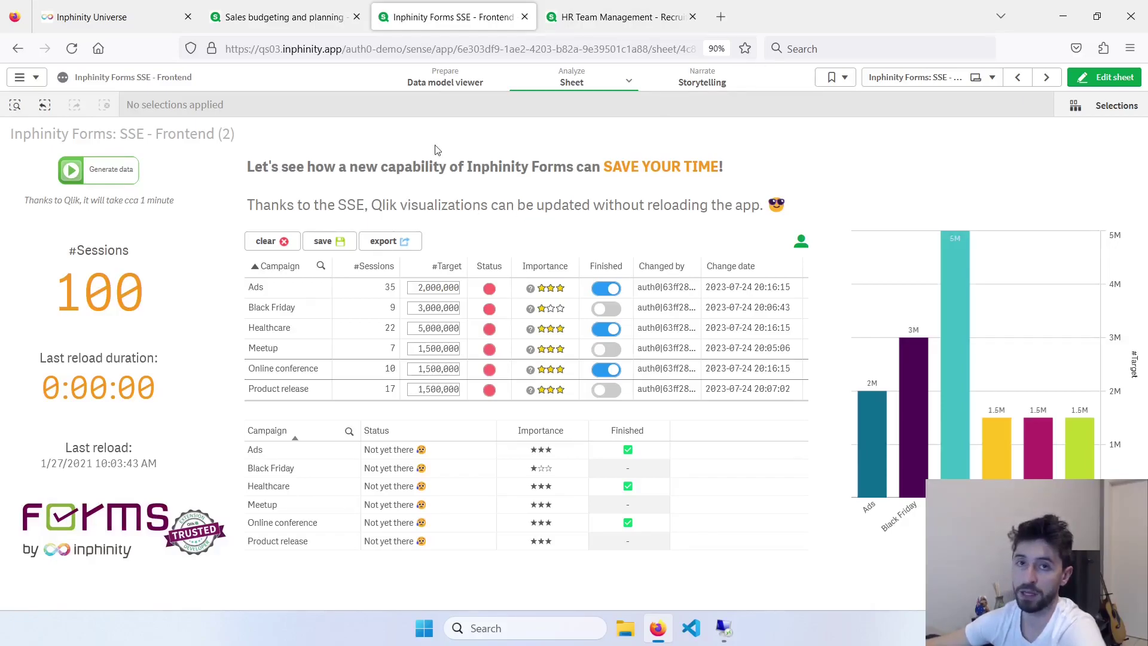
In HR Team Management, edit the first applicant's expected salary and open the second applicant's CV.
left_click(596, 15)
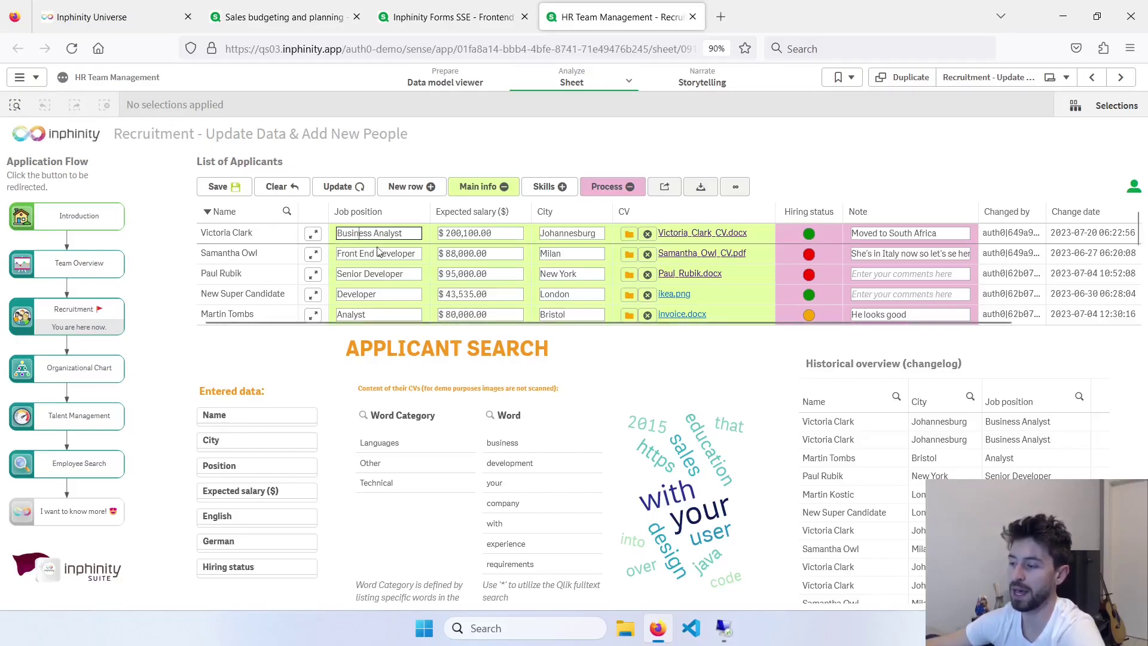
left_click(447, 235)
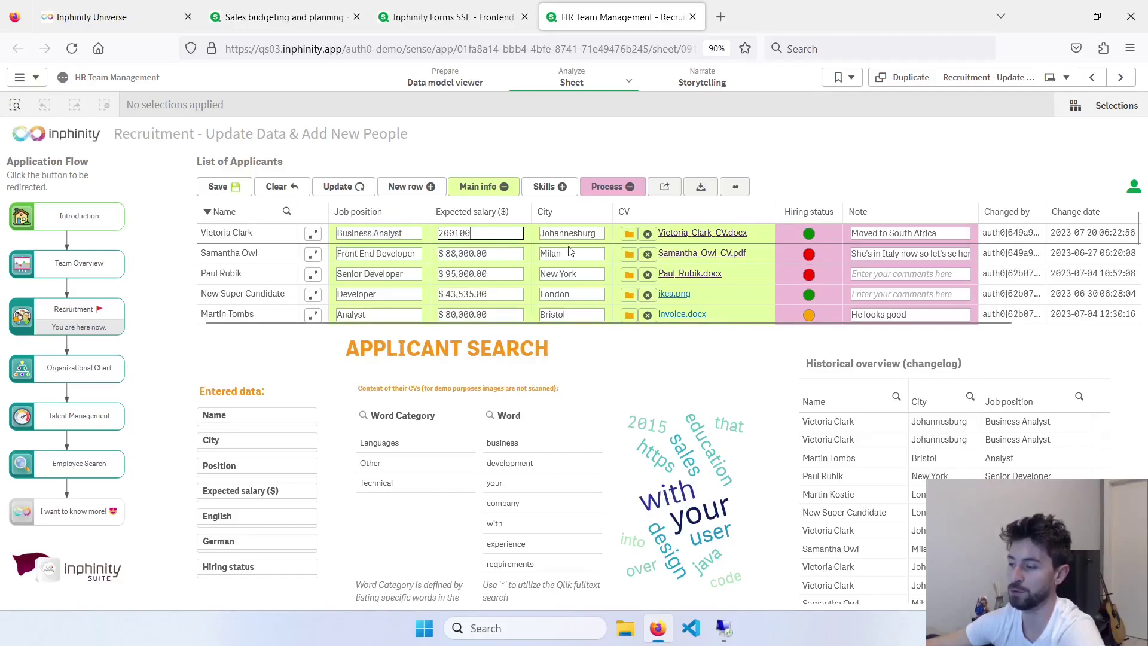
left_click(587, 234)
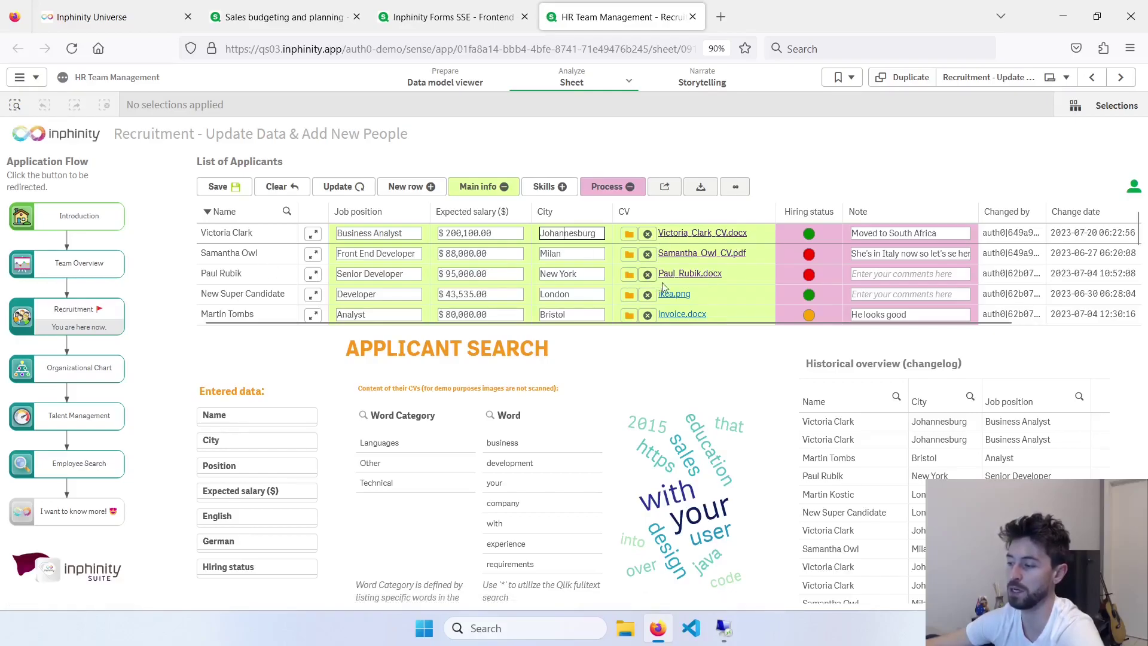
left_click(699, 256)
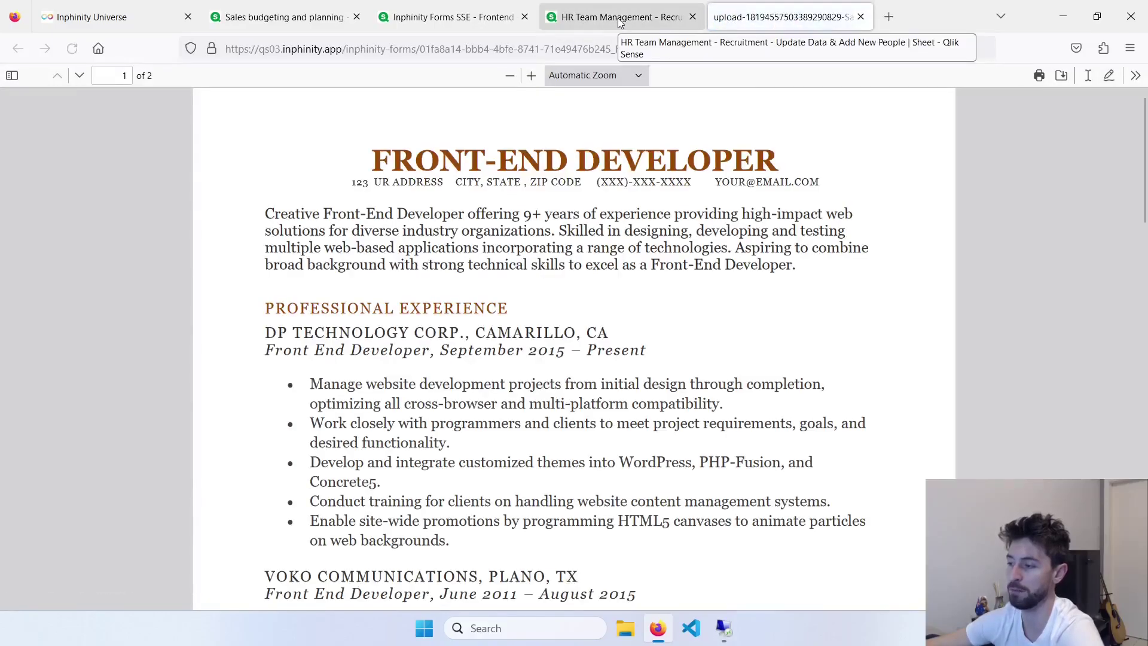
left_click(619, 25)
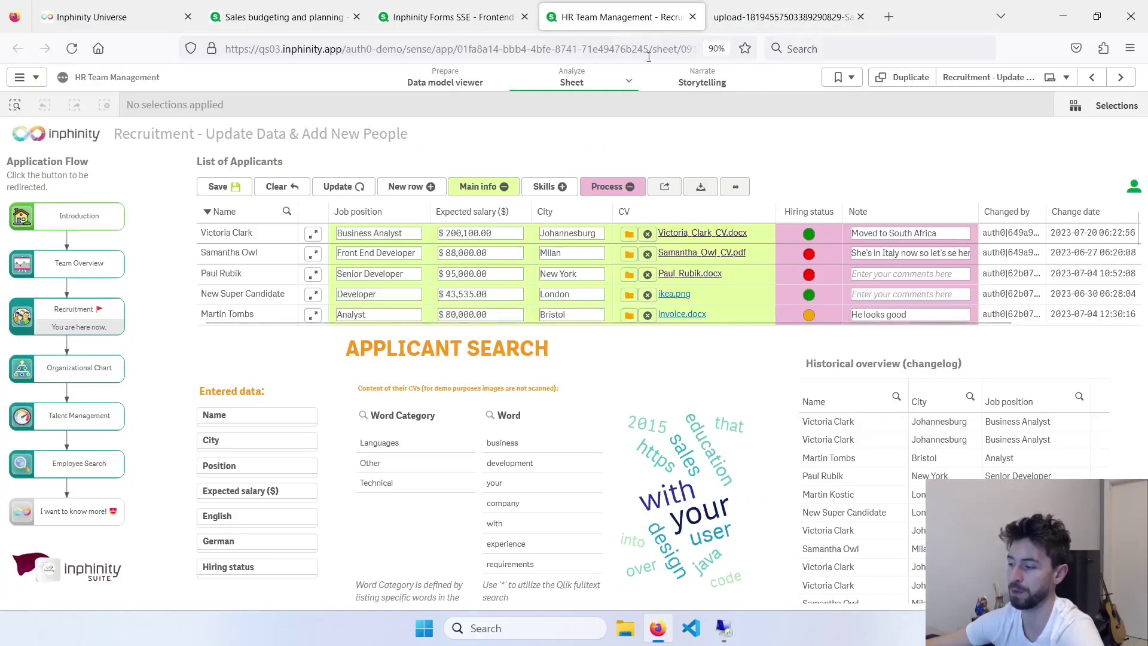
left_click(546, 189)
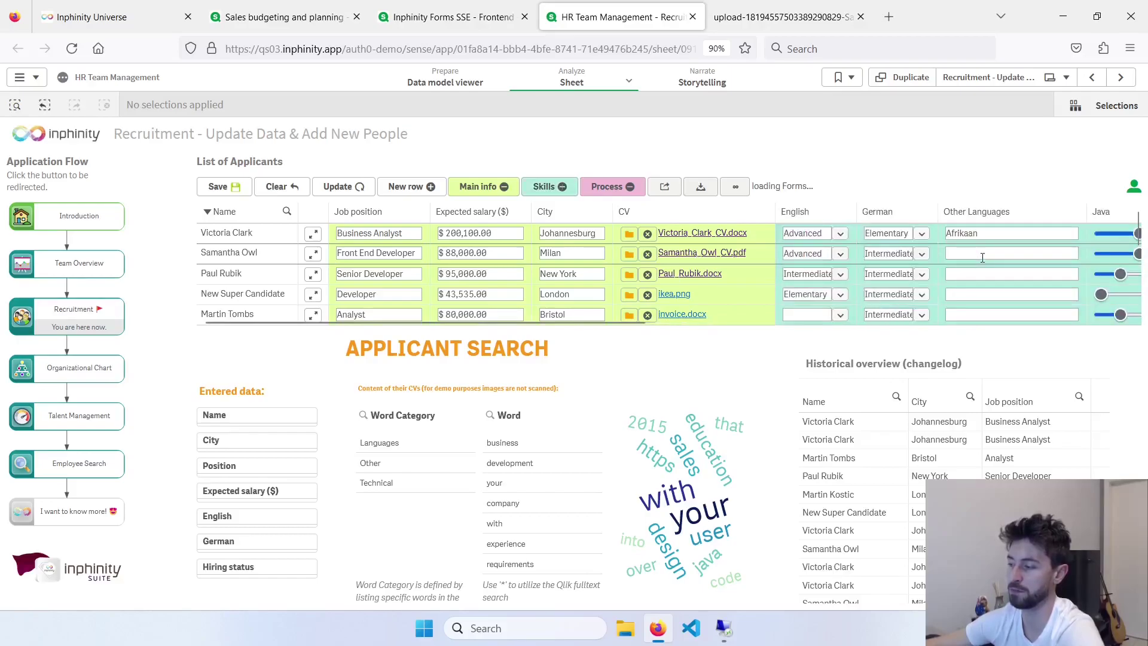
left_click(841, 254)
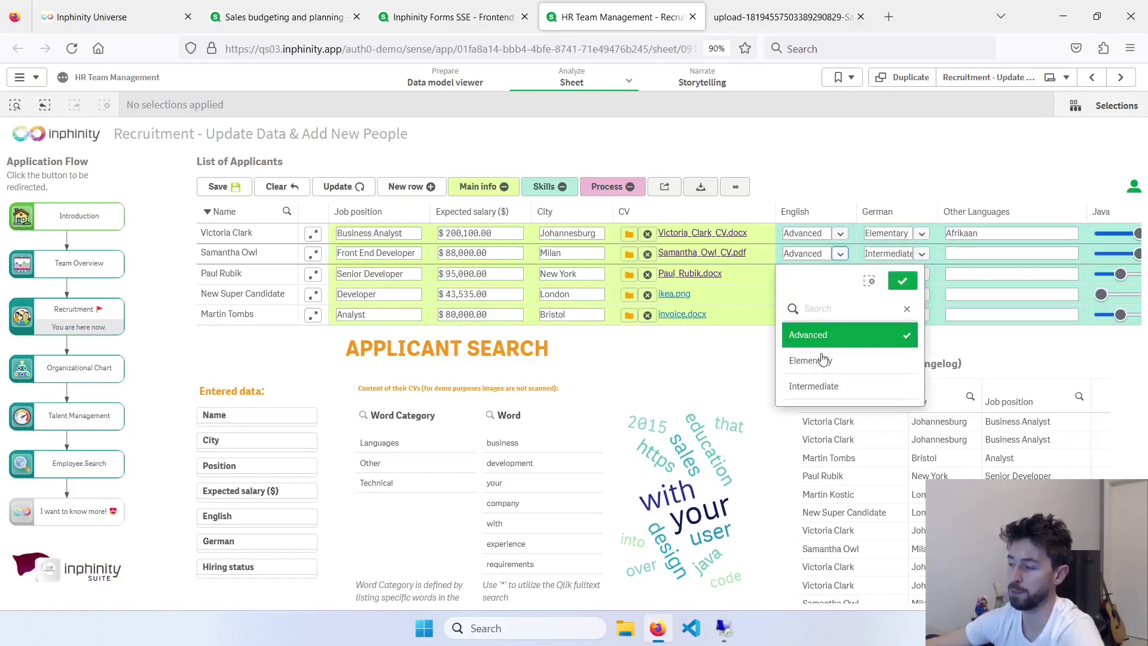
left_click(715, 226)
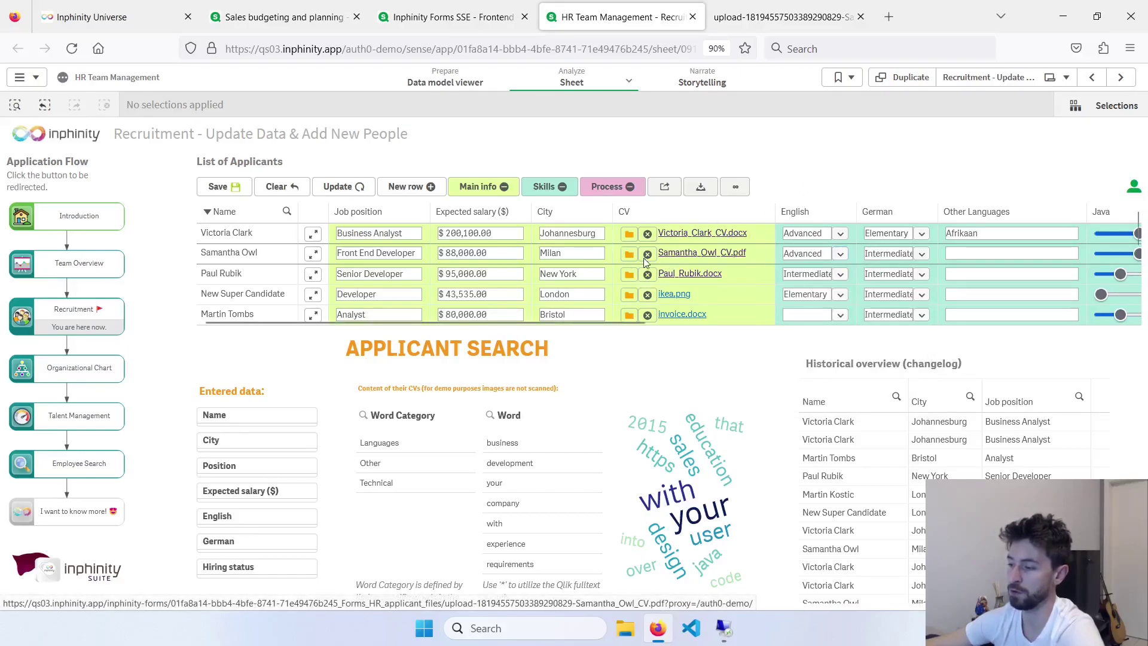
scroll(612, 258, "right", 5)
left_click(611, 258)
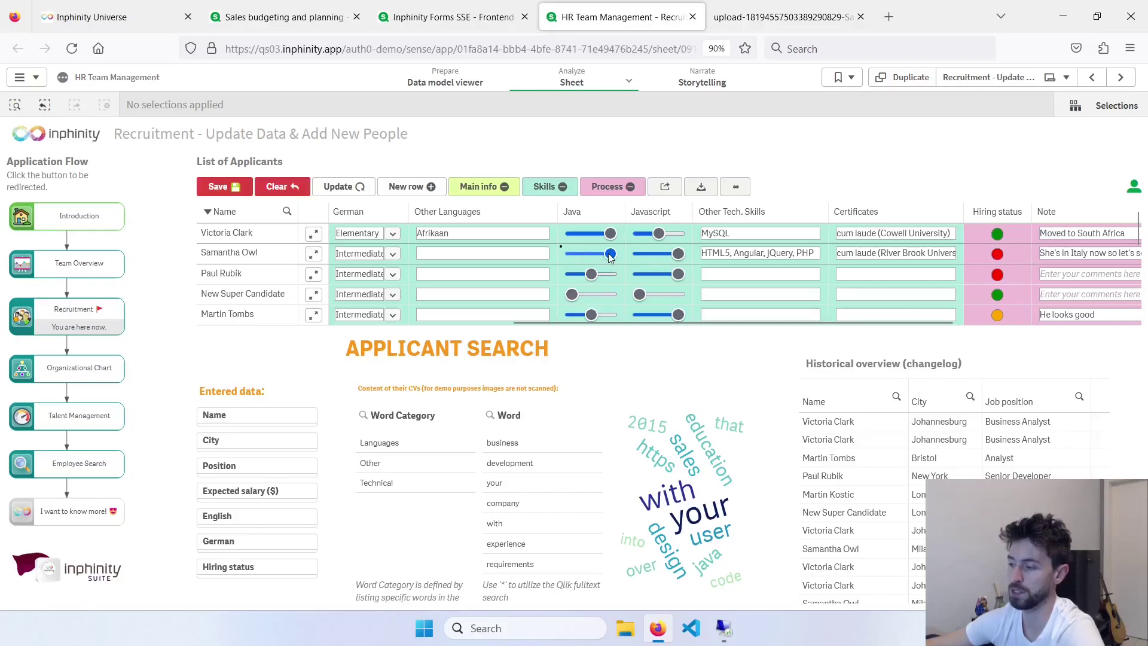
left_click_drag(646, 323, 336, 323)
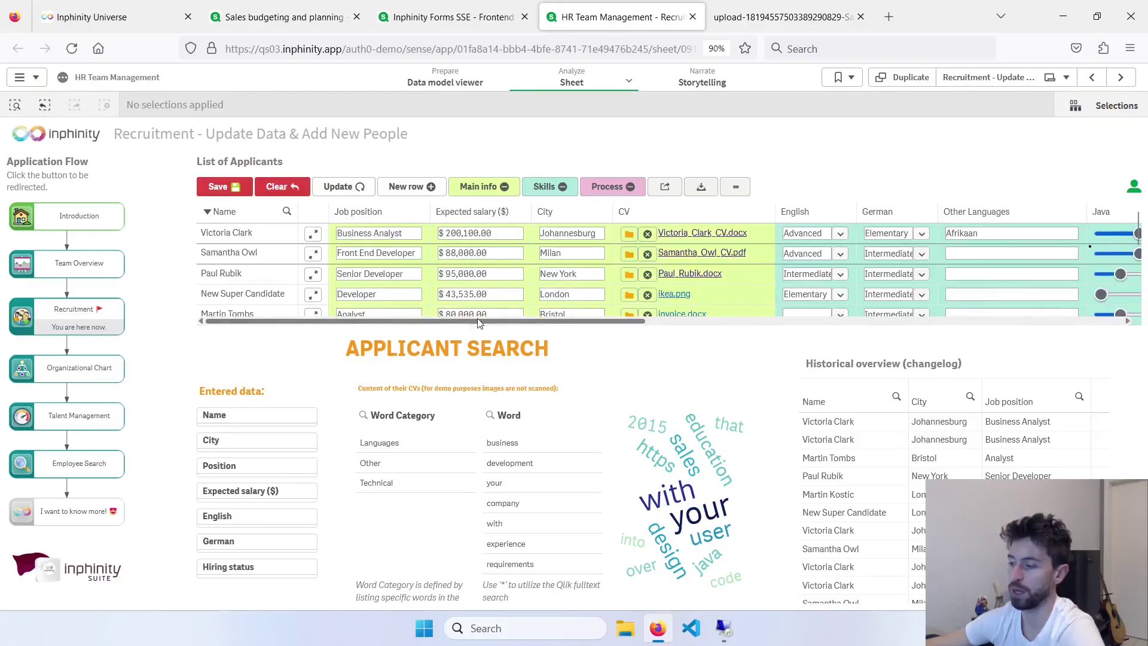
left_click(313, 234)
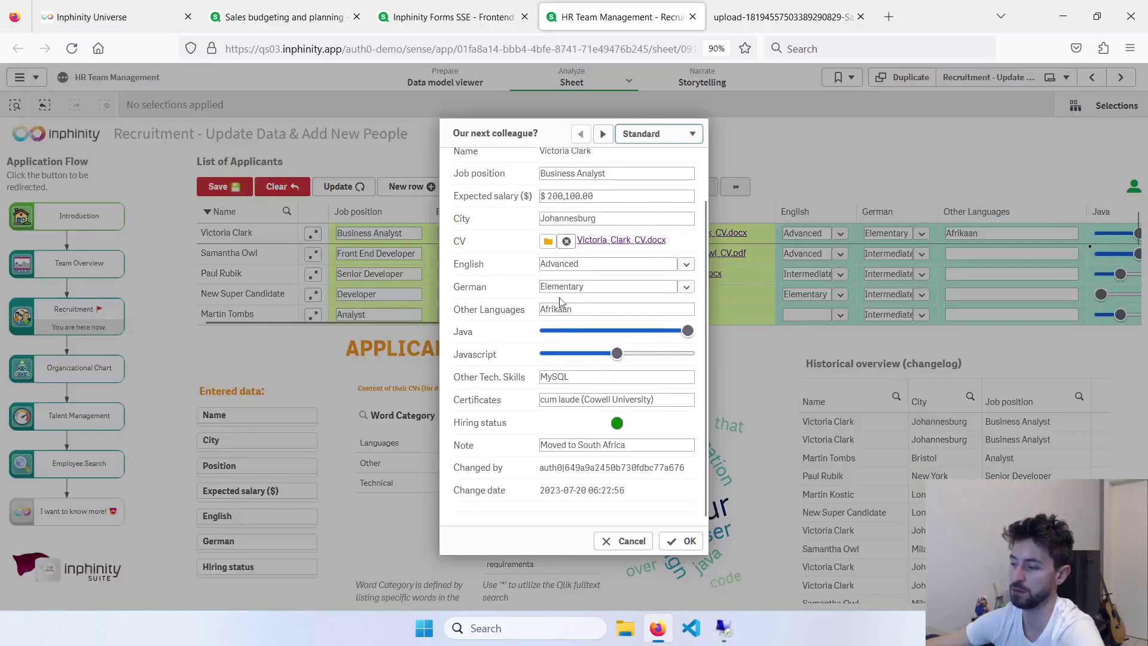
key("Escape")
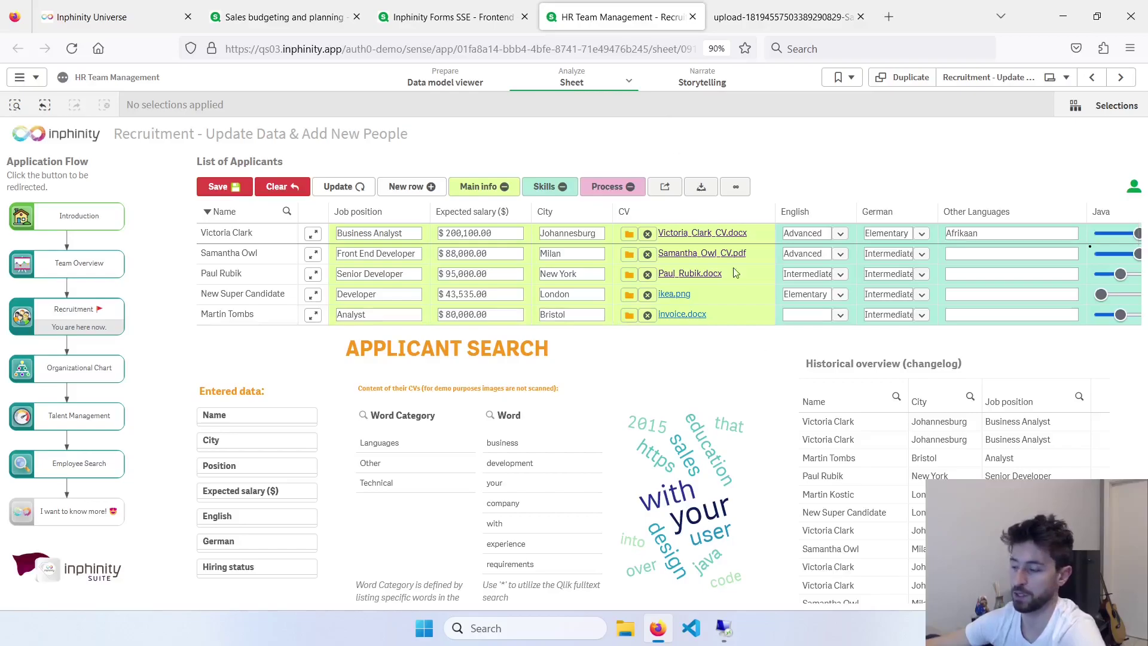
On the Qlik BR sheet, select Minas Gerais on the map and confirm the selection.
left_click(724, 628)
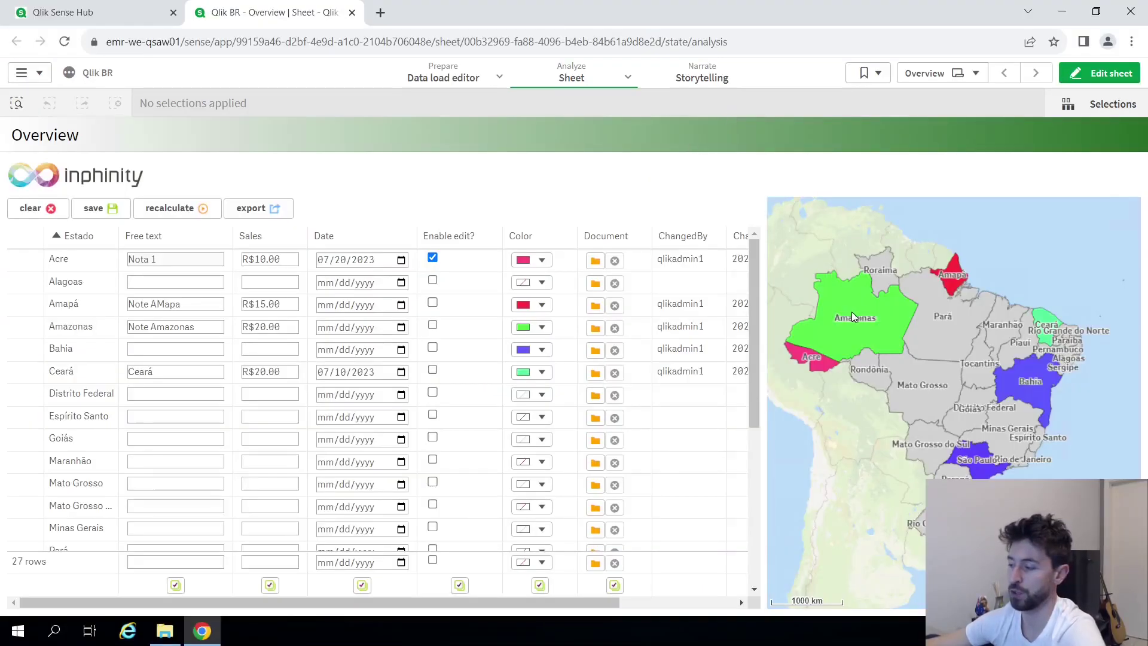
mouse_move(873, 317)
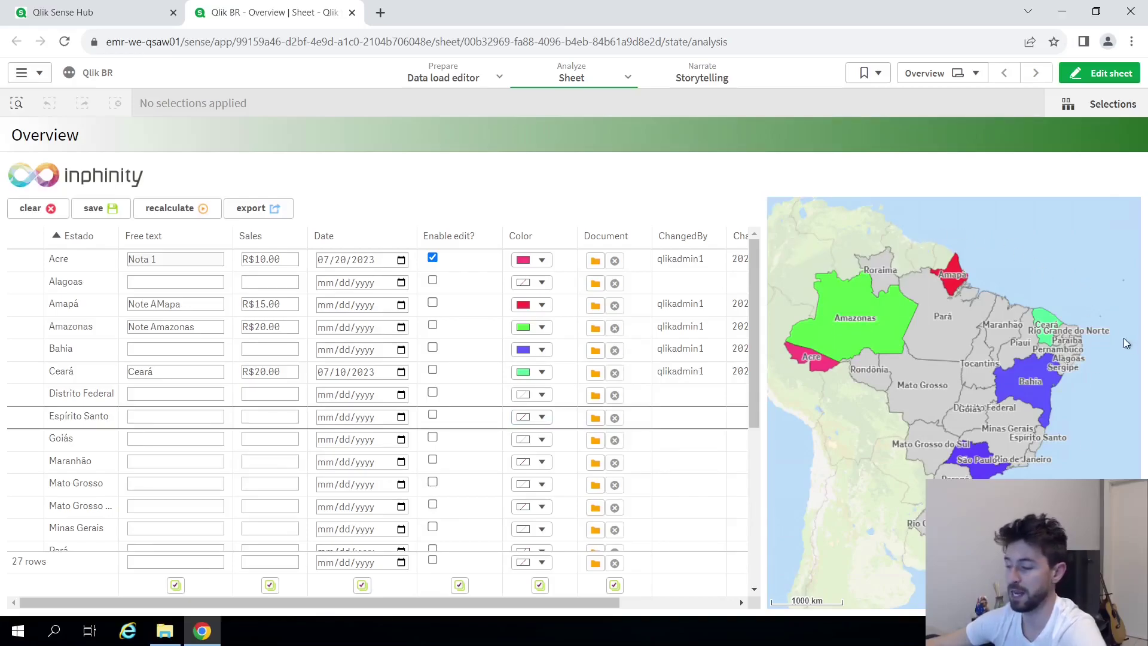
left_click(1005, 425)
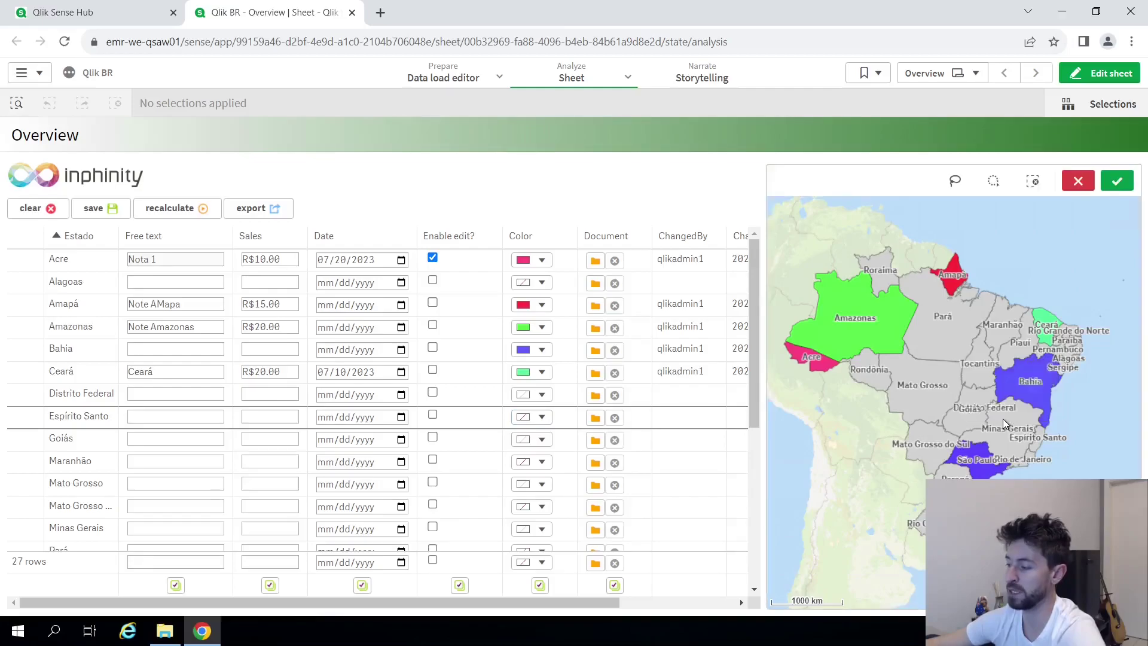
left_click(1117, 182)
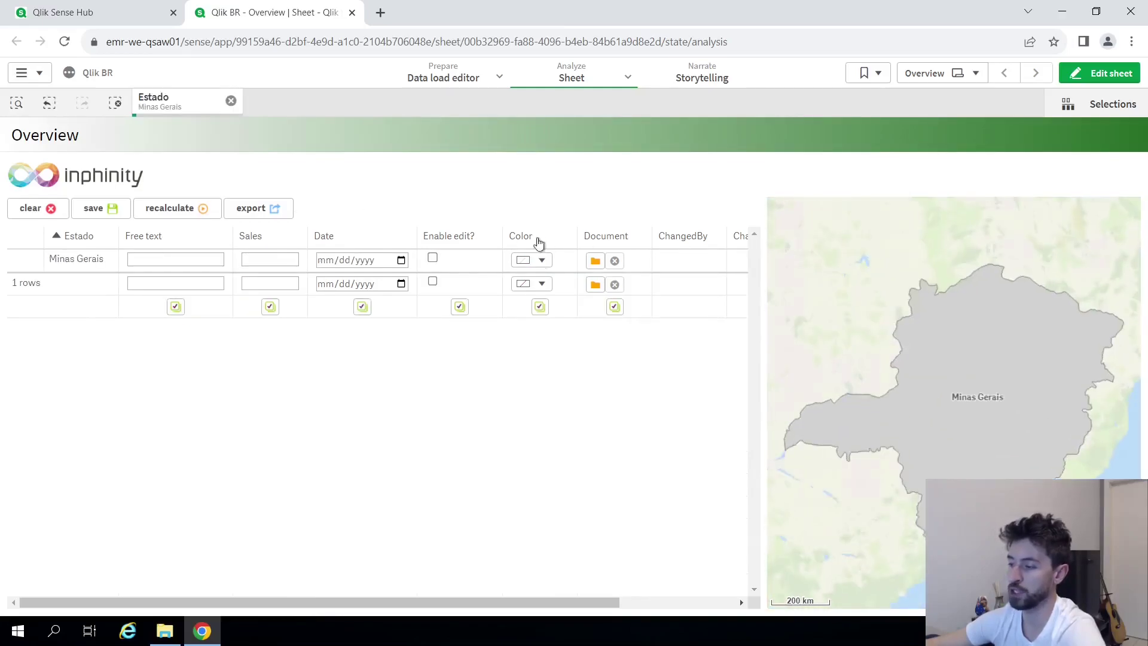
Save Minas Gerais as green, 'Note in Minas Gerais', sales 50, date 07/18/2023, editing enabled.
left_click(542, 260)
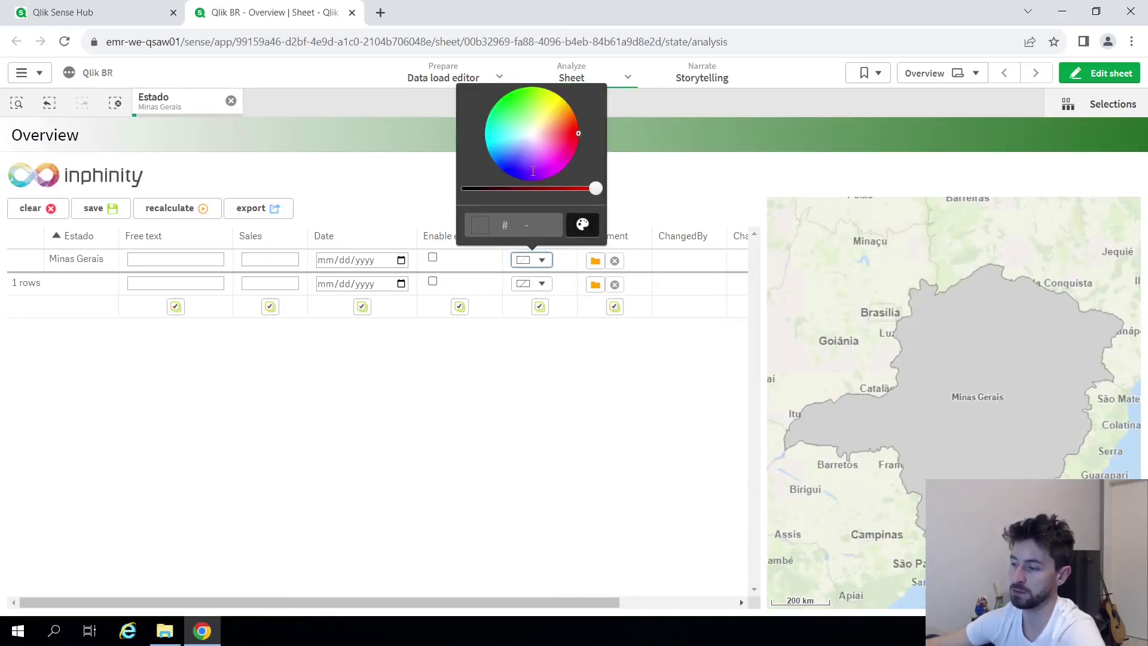
left_click(198, 257)
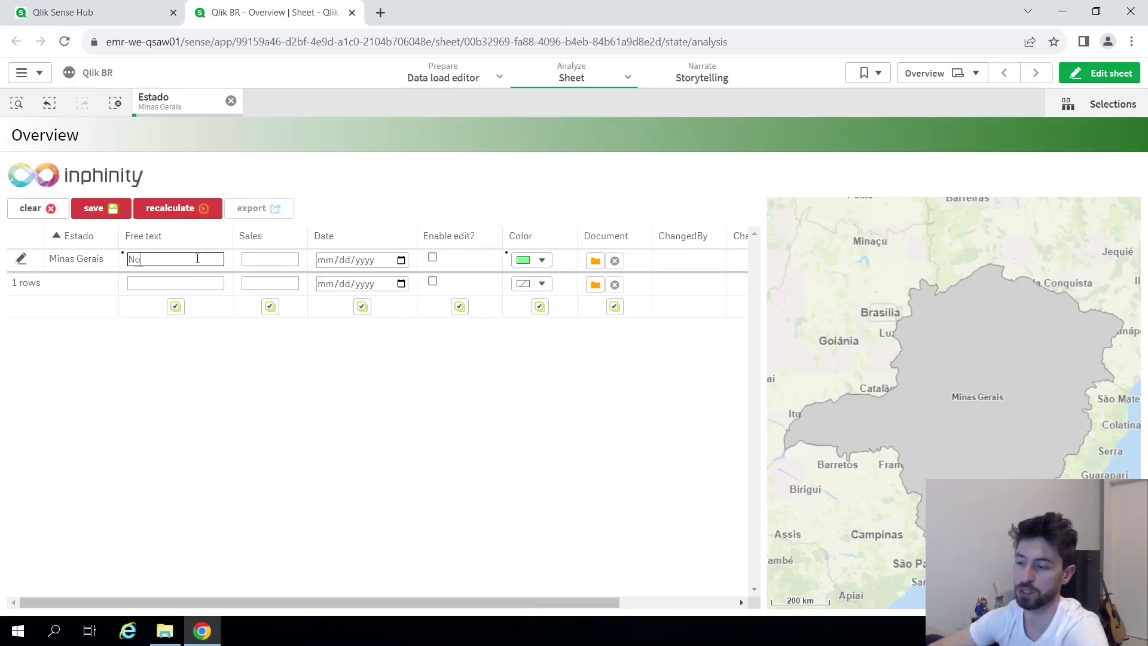
type("Note in Minas Gerais")
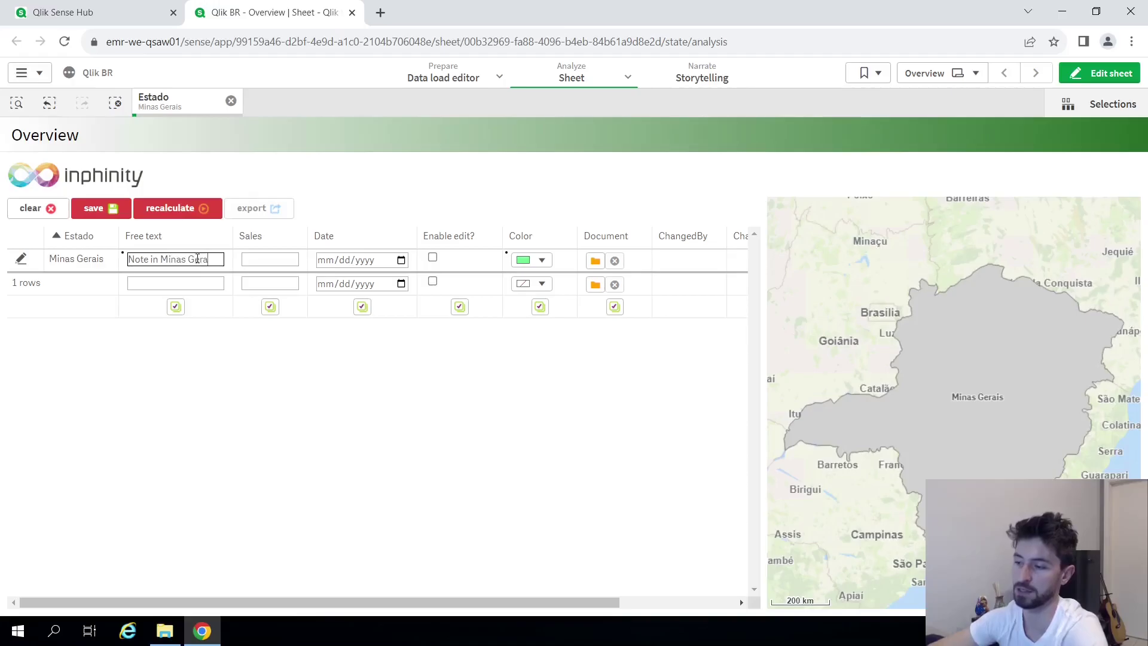
key("Tab")
type("50")
left_click(402, 263)
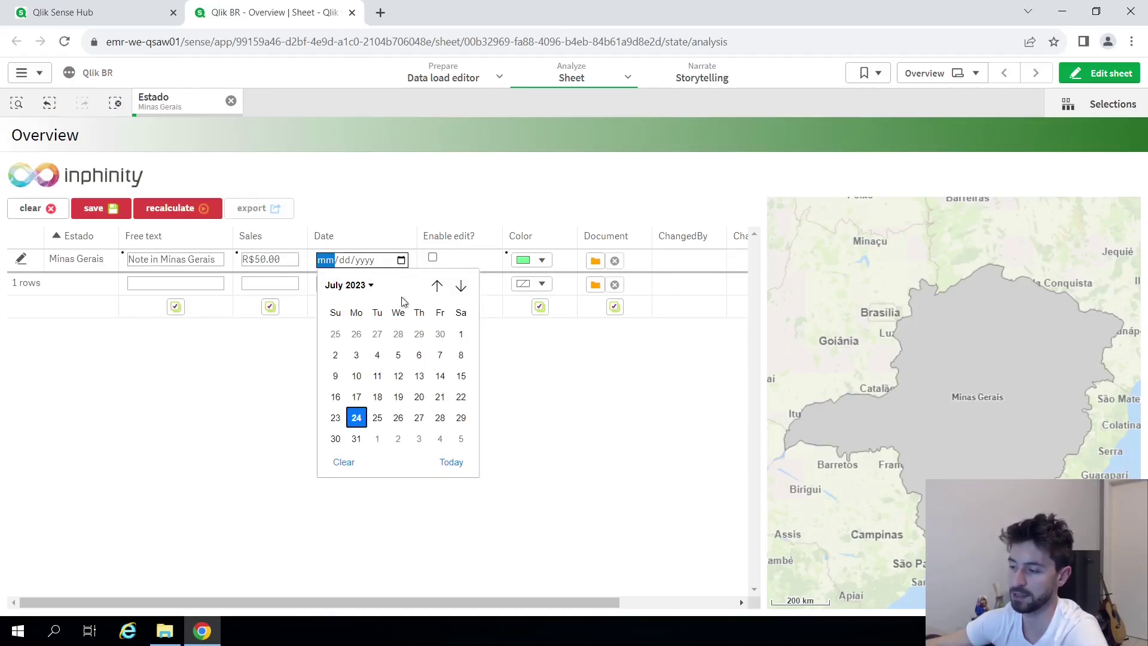
key("Escape")
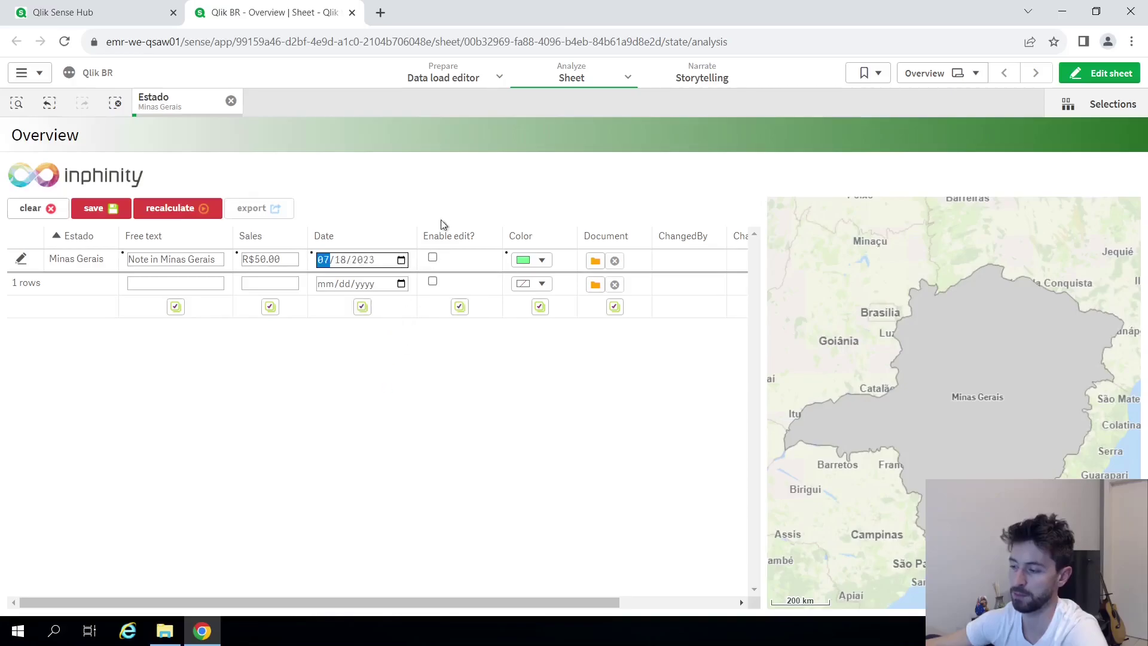
left_click(433, 259)
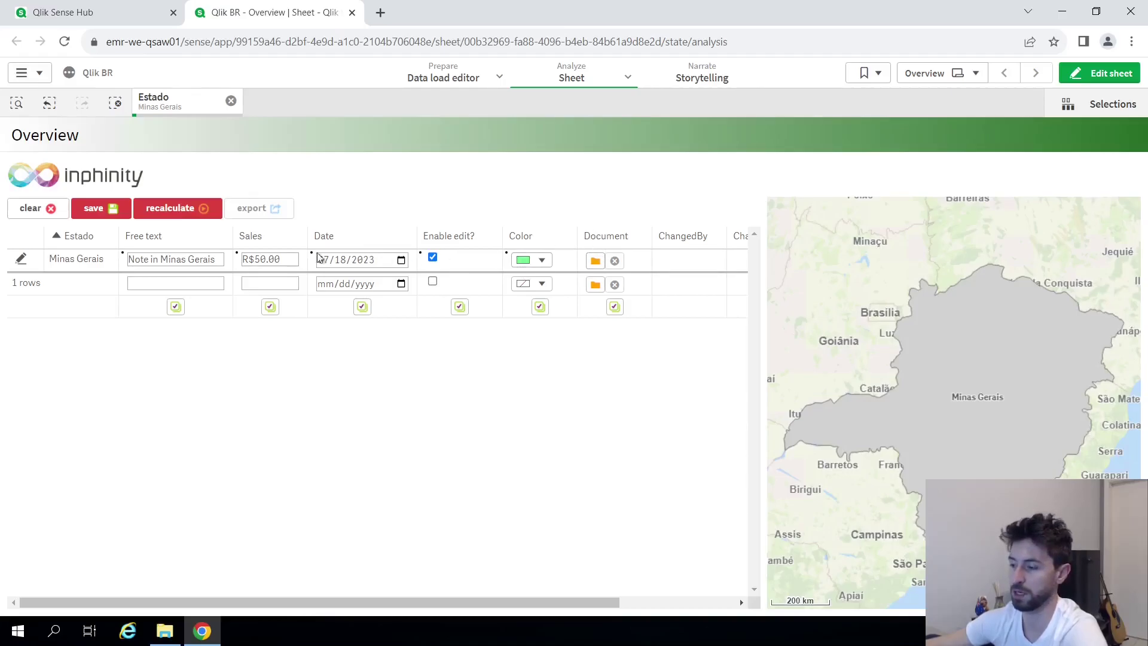
left_click(118, 215)
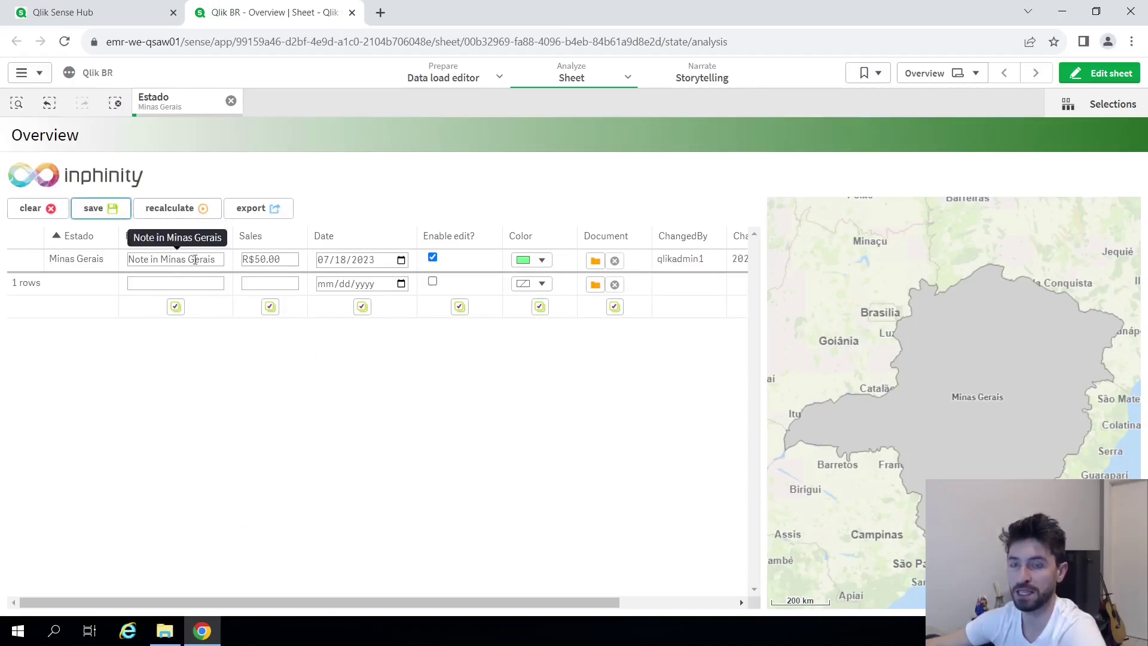
Open Qlik_BR.qvd from the FormsData folder in QViewer to see the Minas Gerais entry.
left_click(164, 631)
left_click(309, 296)
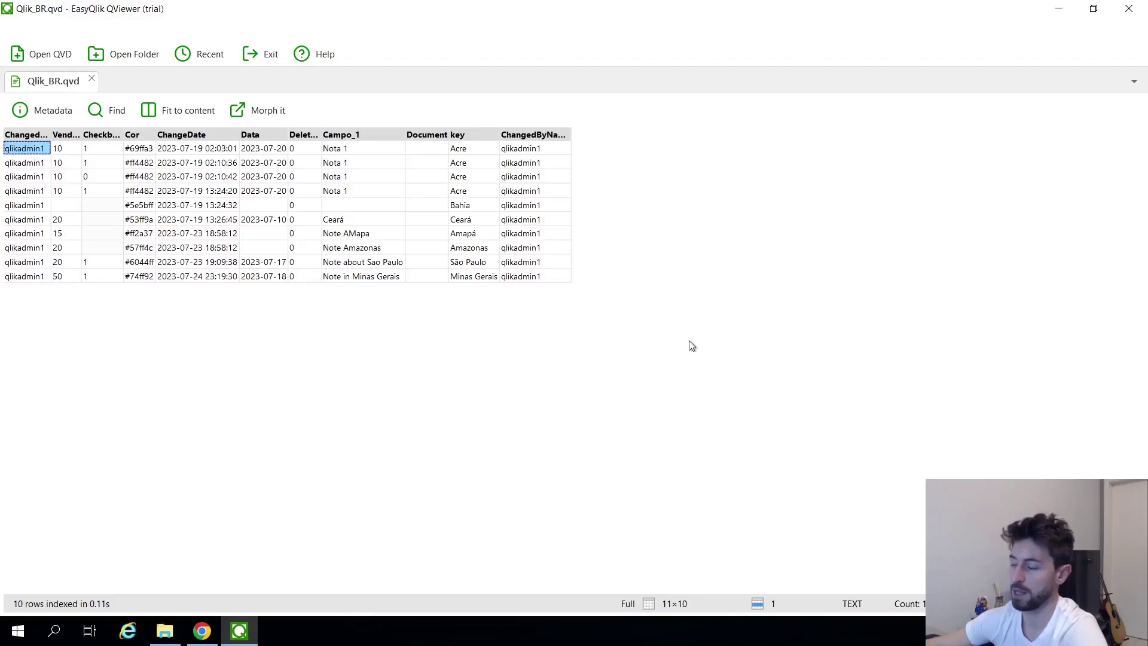
Close QViewer, recalculate so Minas Gerais turns green, and clear the Estado filter.
key("alt+F4")
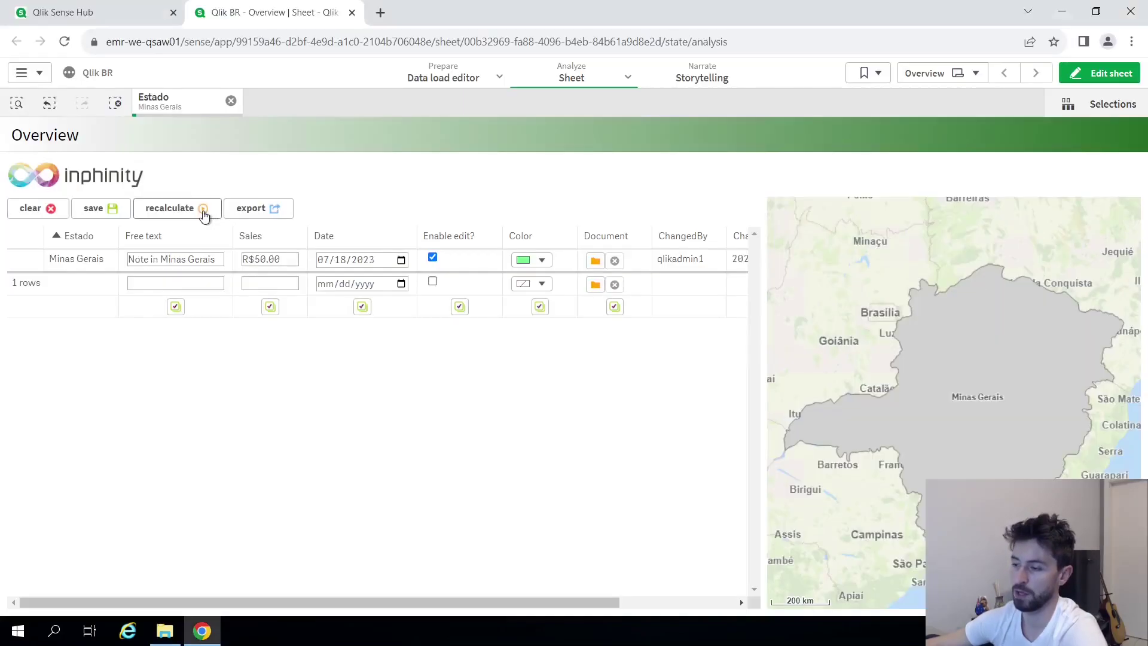
left_click(203, 213)
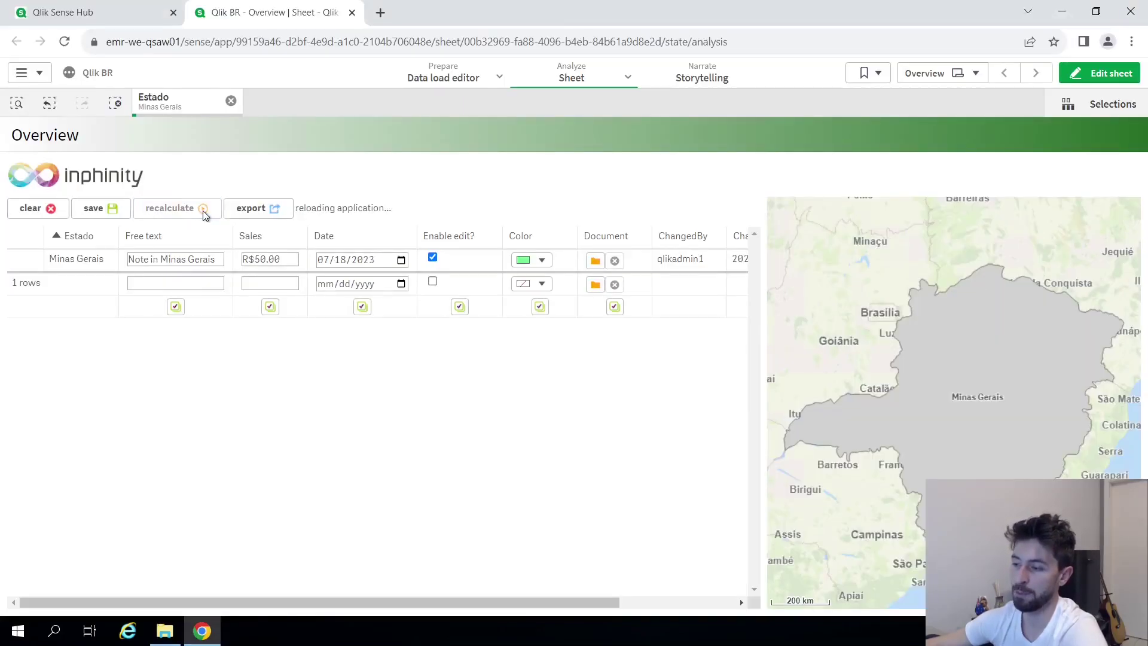
left_click(231, 100)
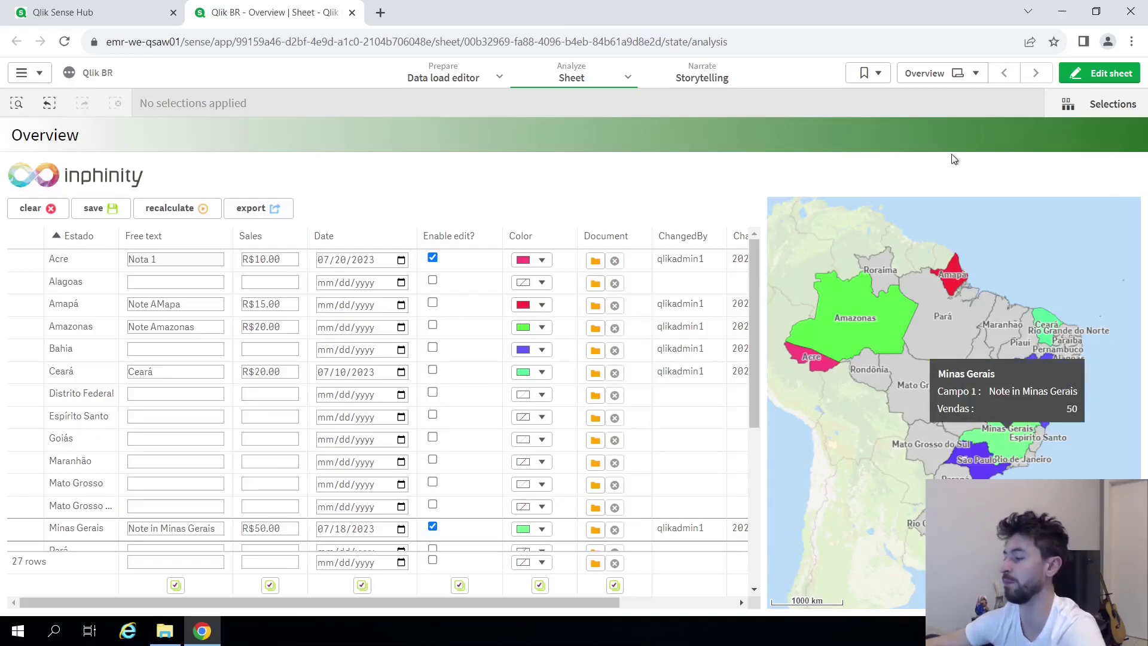
Save the Goiás row with free text 'GGGG' and sales 10.
left_click(203, 439)
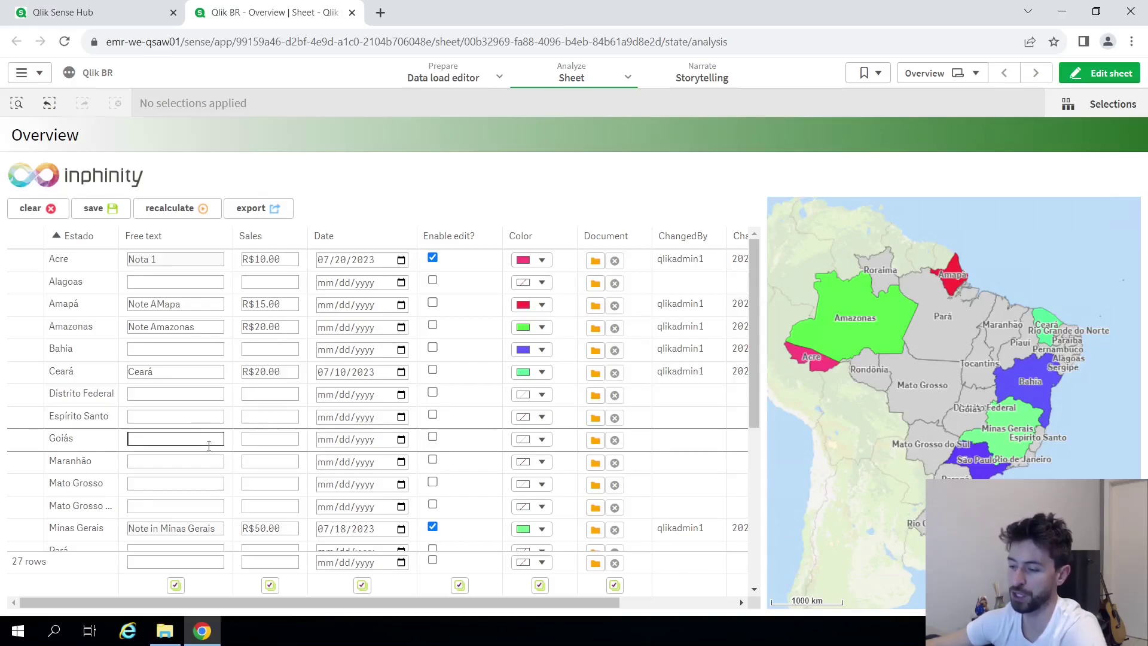
type("GGGG")
left_click(263, 435)
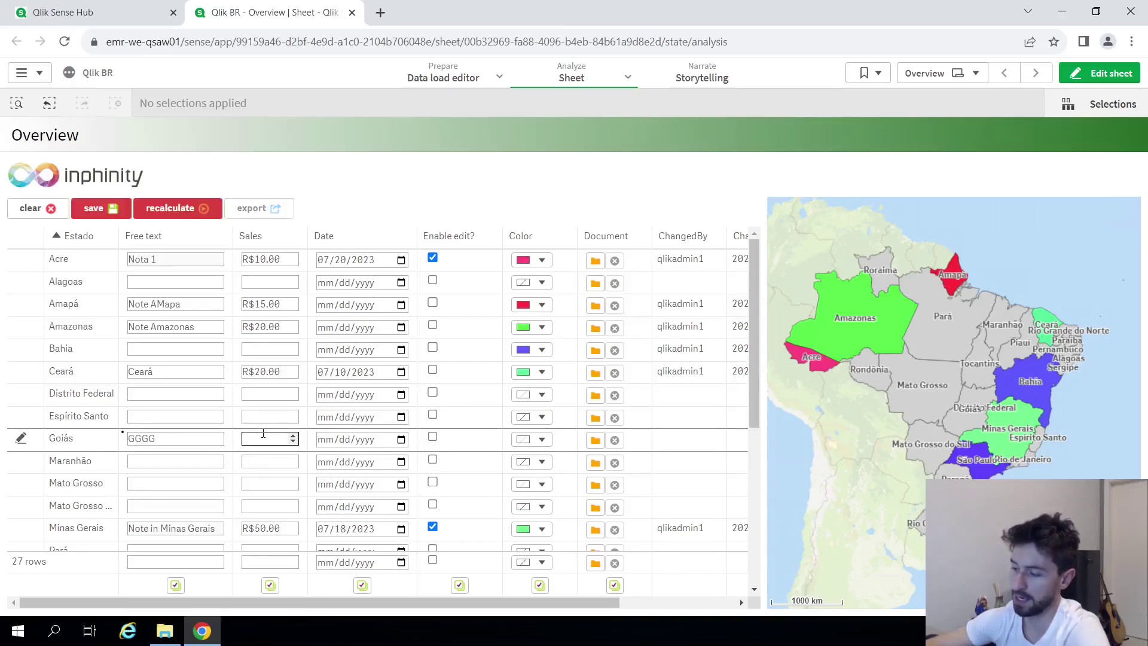
type("10")
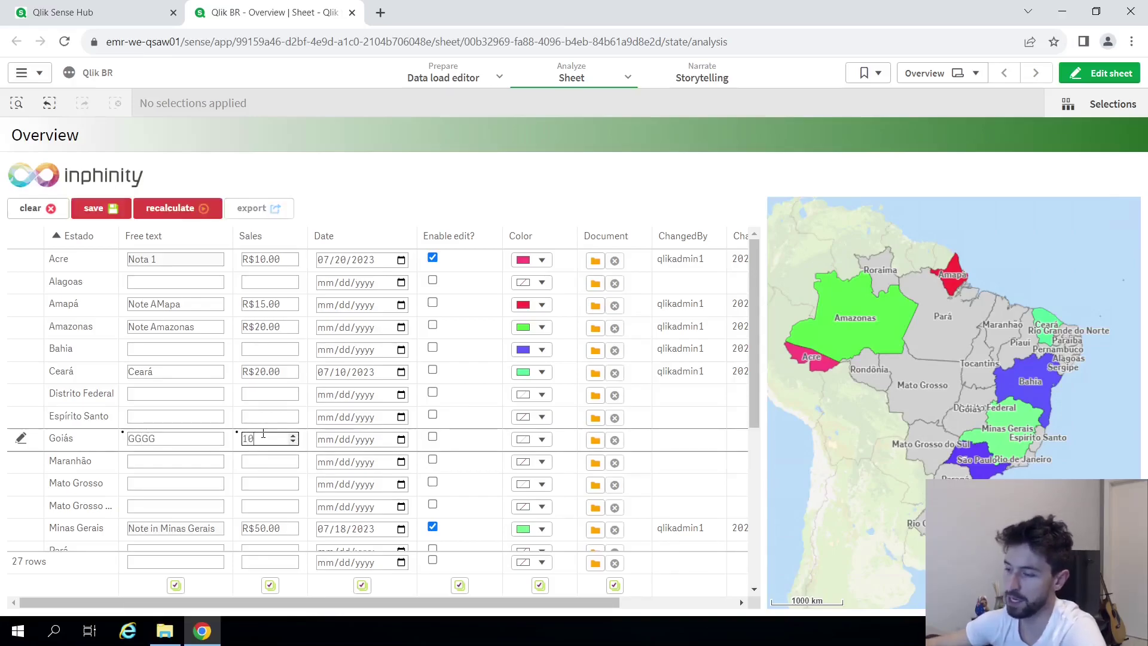
left_click(102, 209)
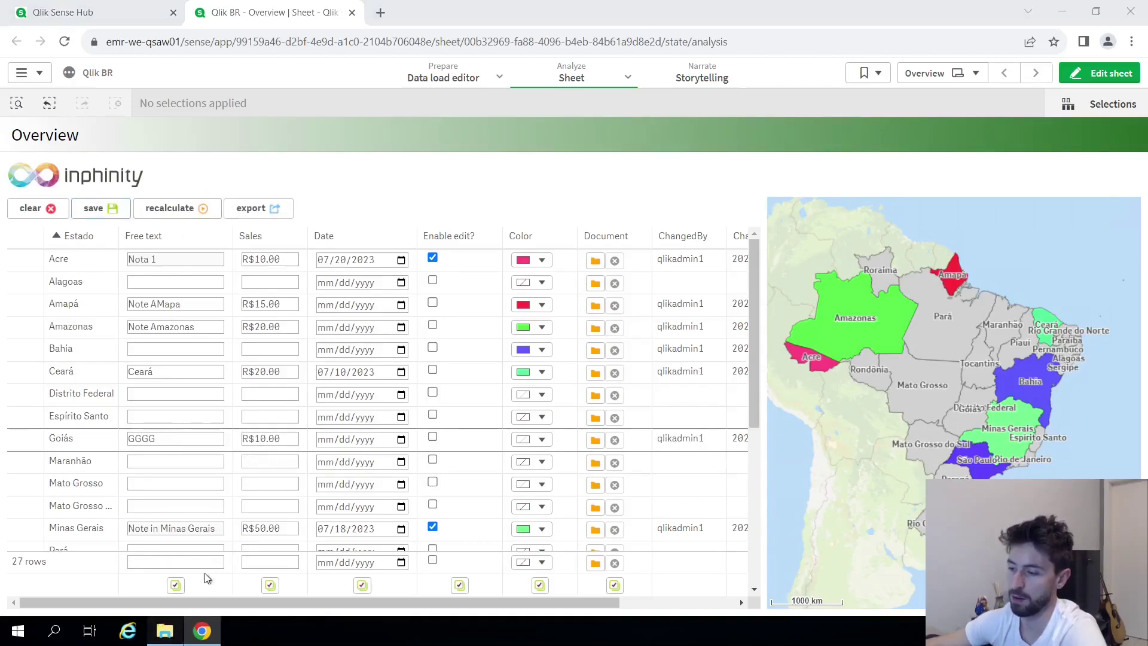
Inspect Qlik_BR.qvd in QViewer for the new Goiás entry, then close the viewer.
key("alt+Tab")
left_click(296, 296)
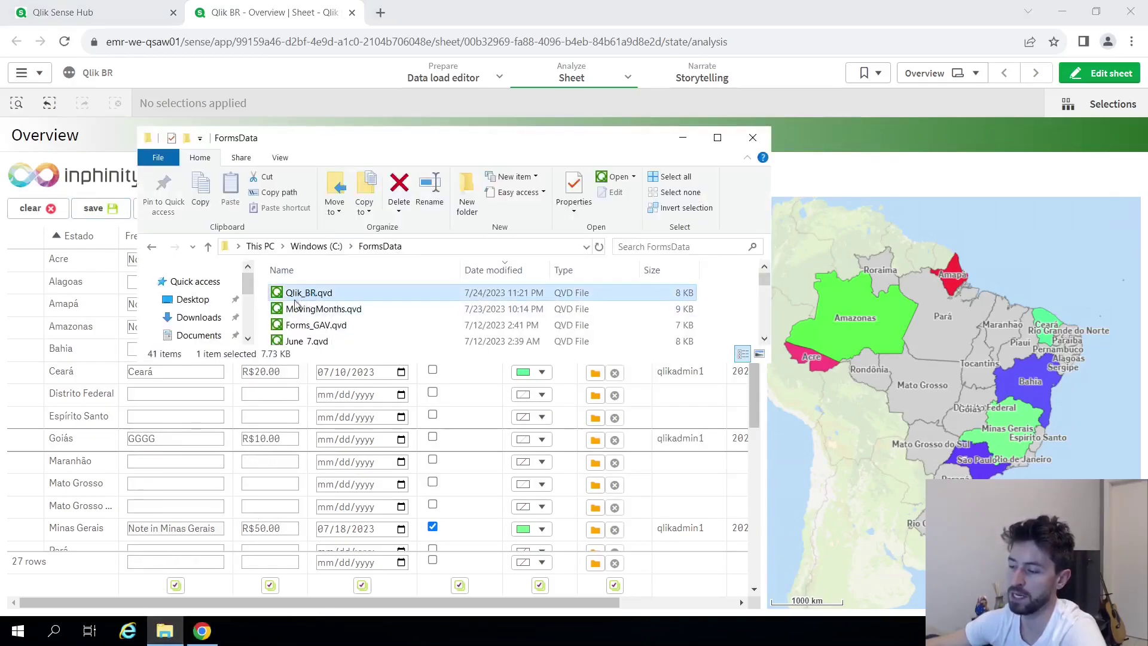
double_click(293, 293)
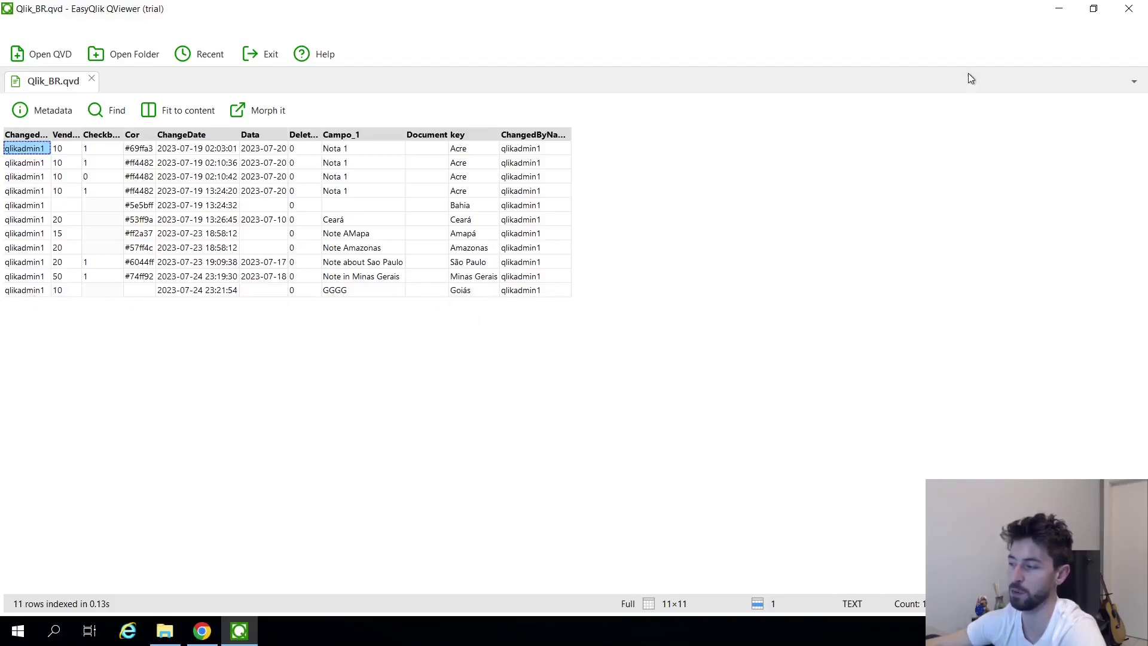
left_click(1130, 9)
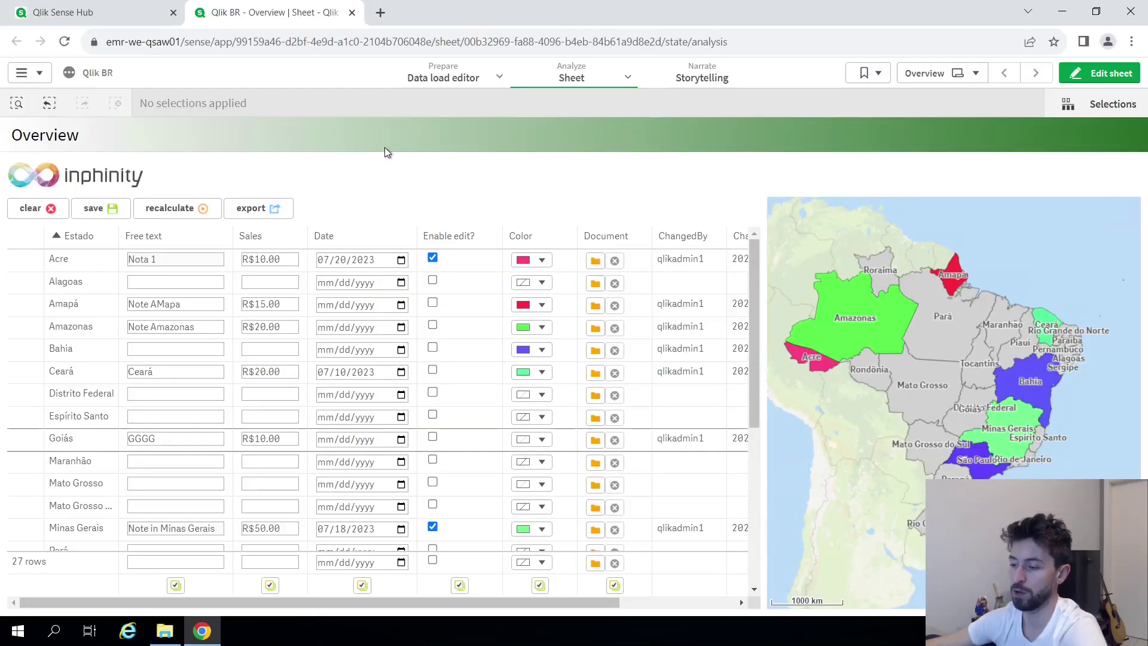
Replace the Goiás free text 'GGGG' with 'ABC' and save.
double_click(183, 441)
type("ABC")
left_click(112, 213)
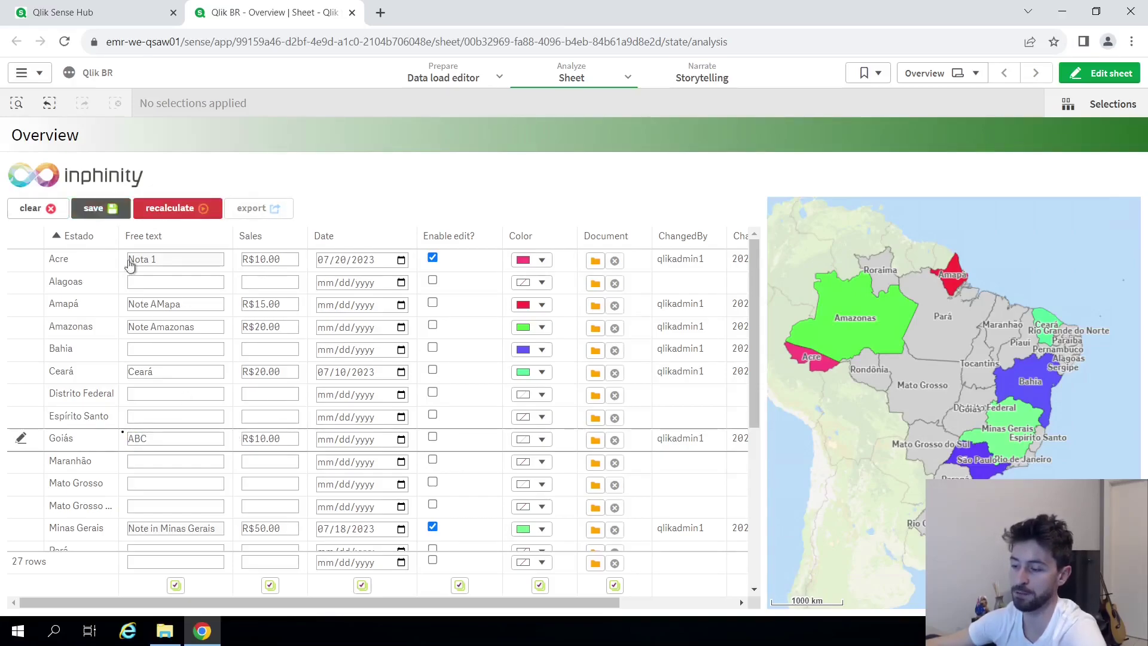
Open Qlik_BR.qvd from FormsData to check for the second Goiás entry.
left_click(165, 631)
left_click(314, 293)
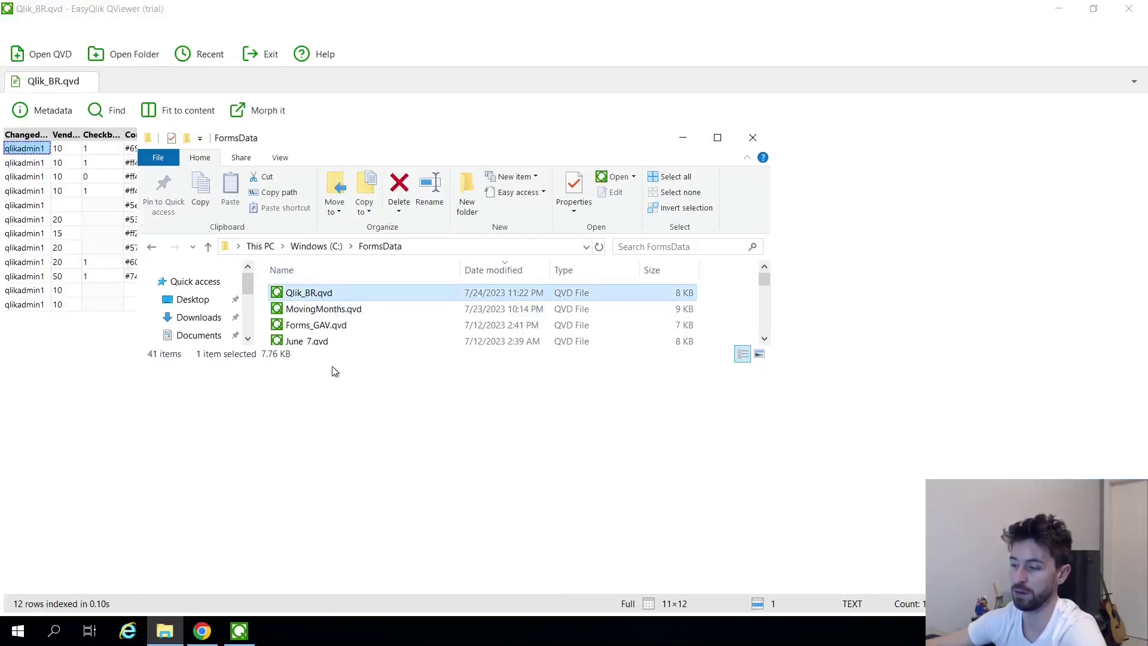
left_click(993, 45)
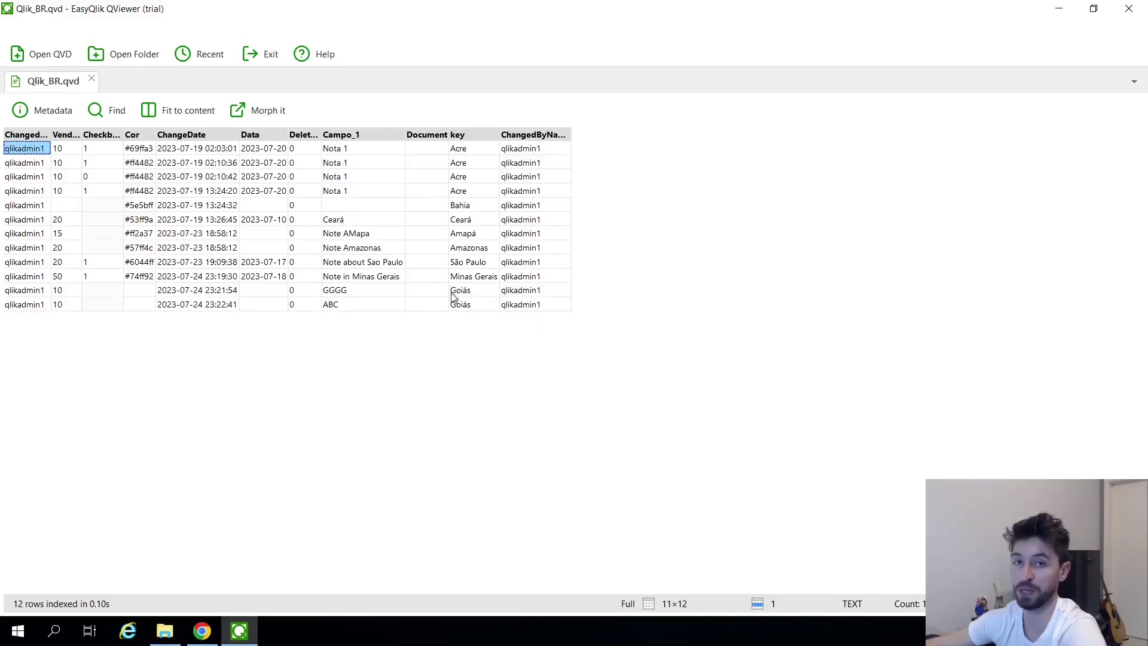
Close the QVD viewer to return to Qlik Sense.
left_click(1129, 9)
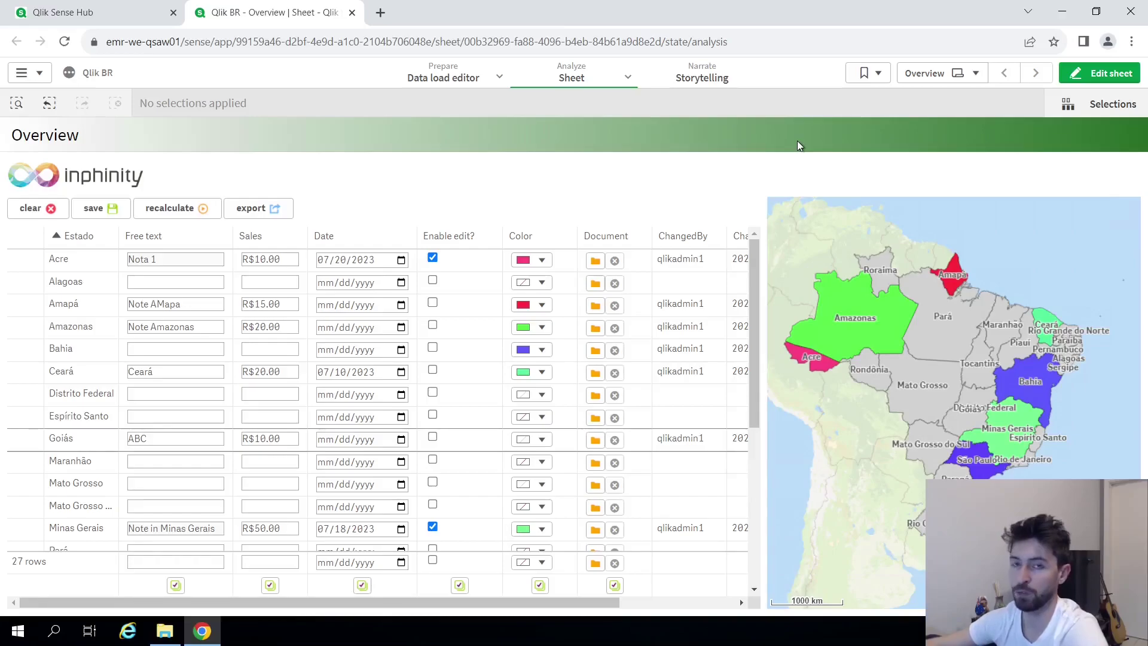